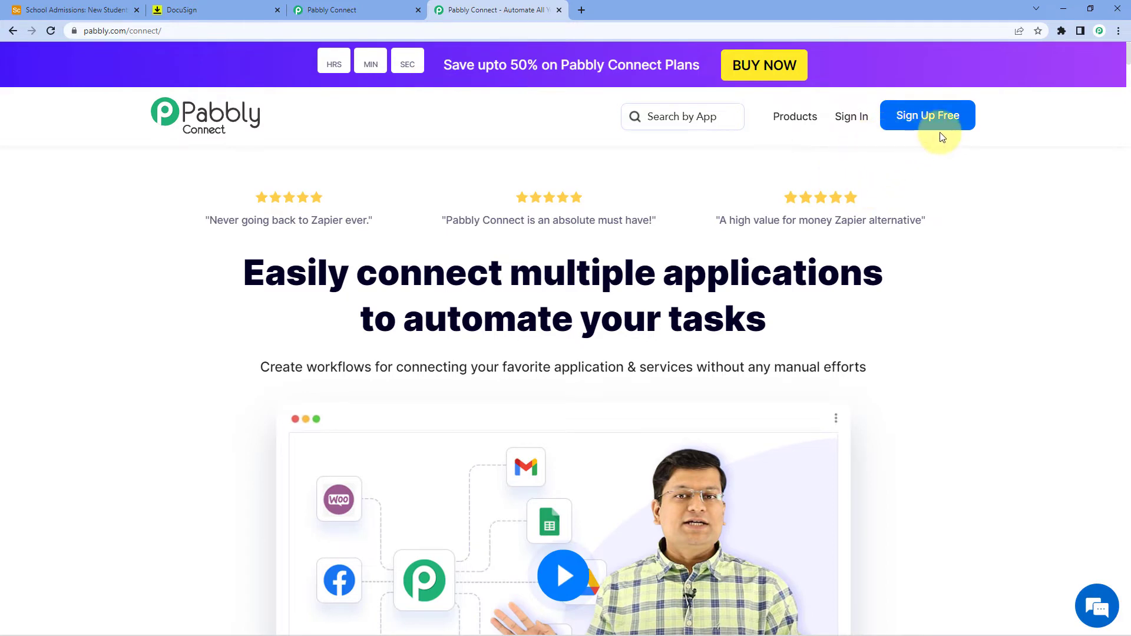
- Close the Pabbly Connect landing page and create a new workflow named "Airtable to DocuSign" from the dashboard
click(943, 133)
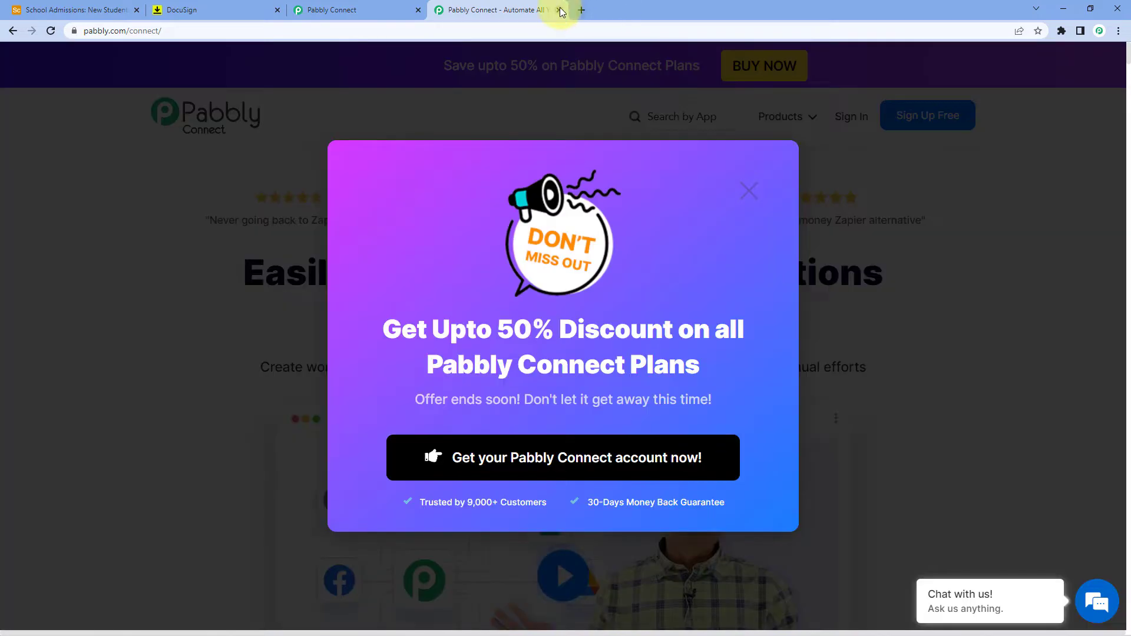
click(559, 10)
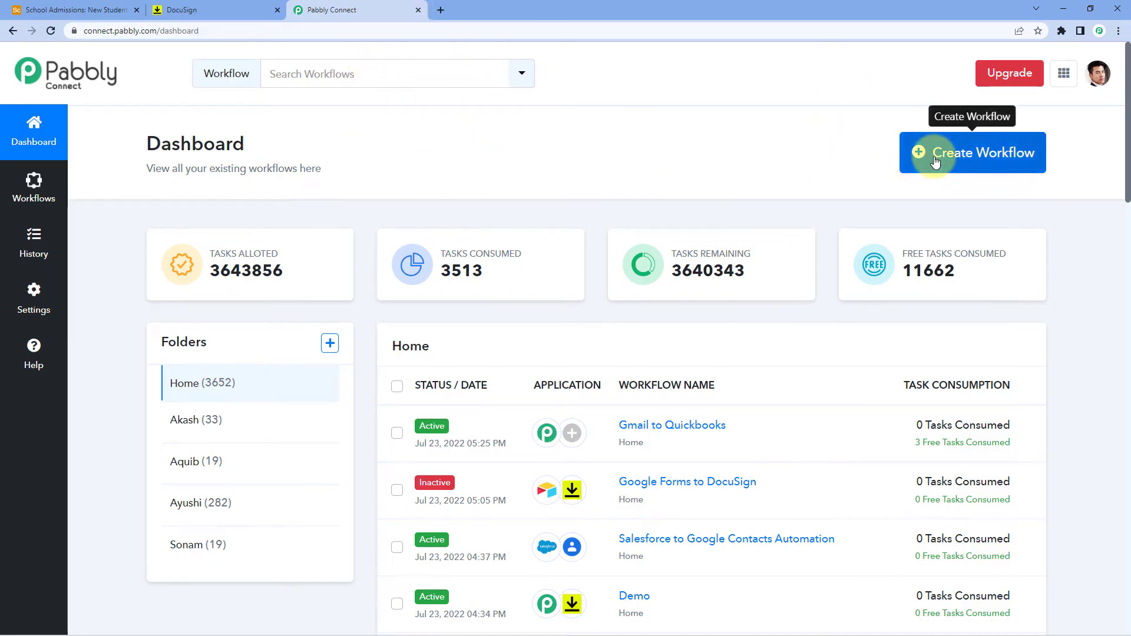
click(982, 152)
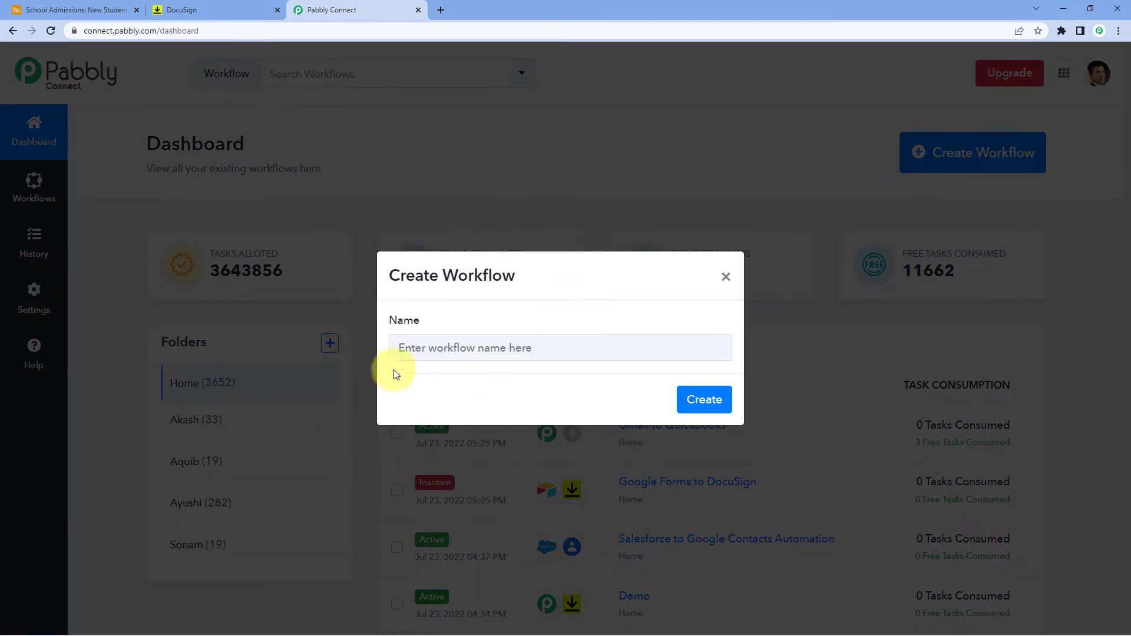
click(405, 349)
text(Airtable to DocuSign)
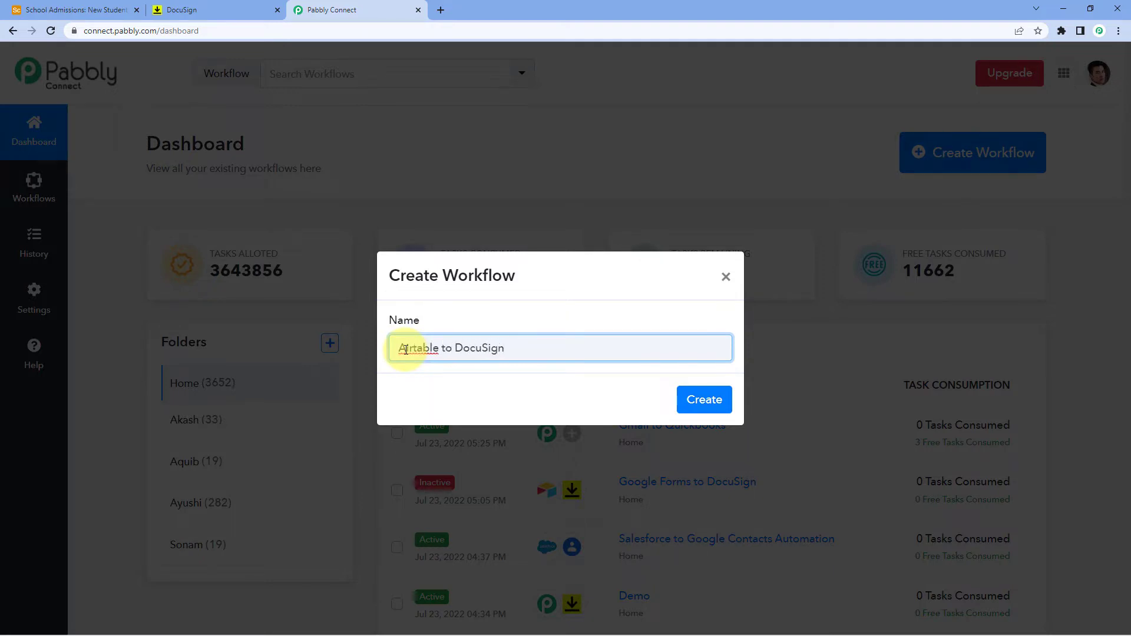
click(692, 398)
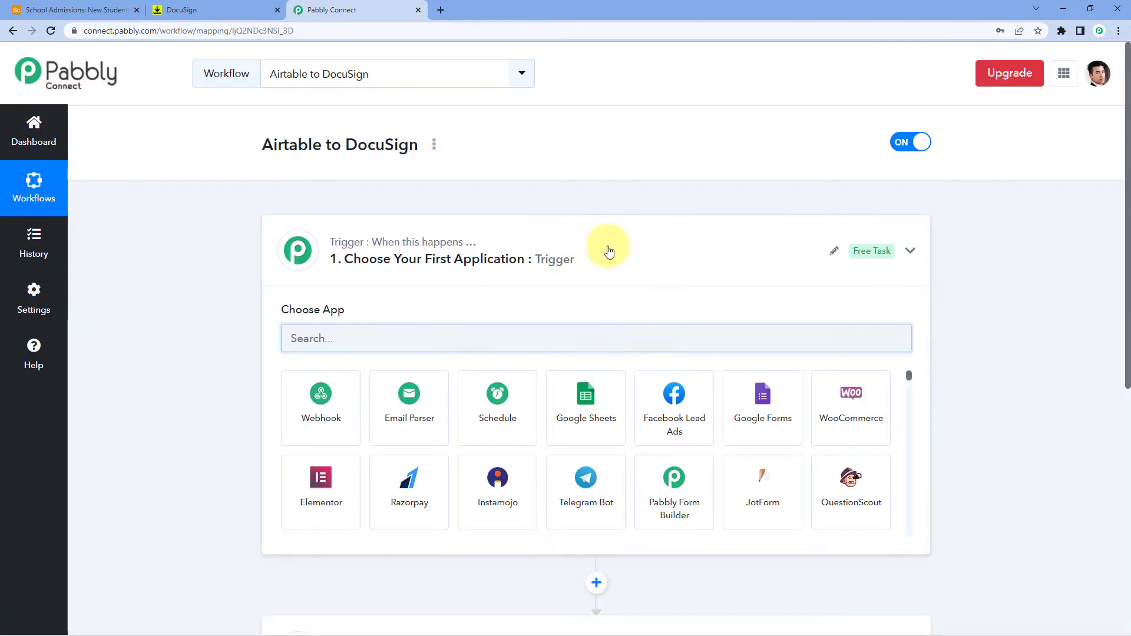
click(605, 247)
scroll(254, 268, down, 1)
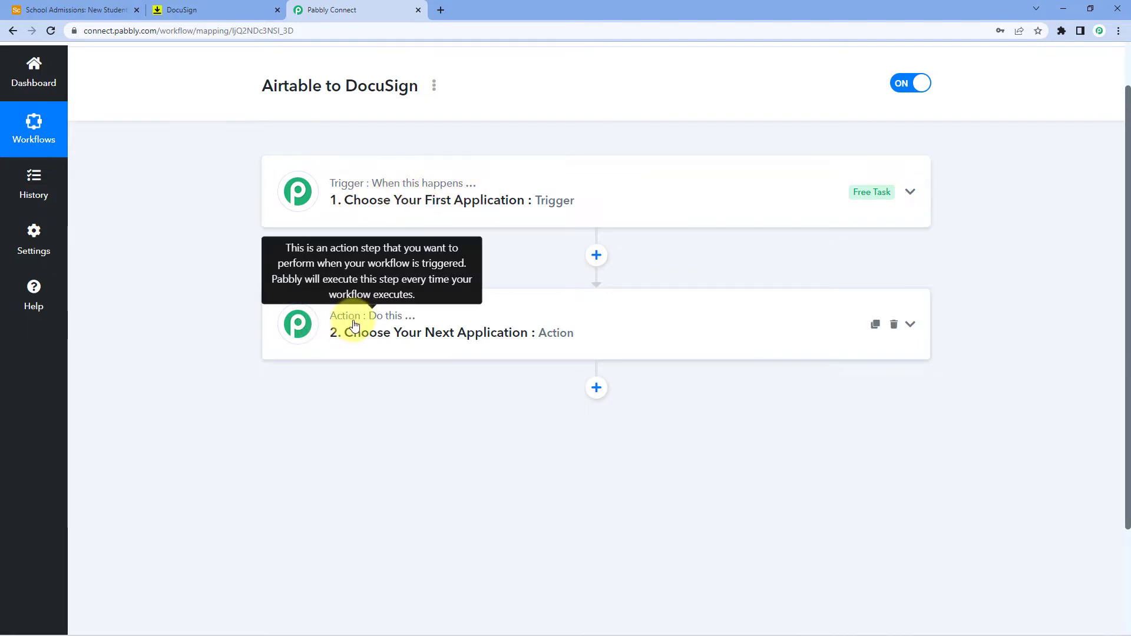
scroll(389, 238, down, 1)
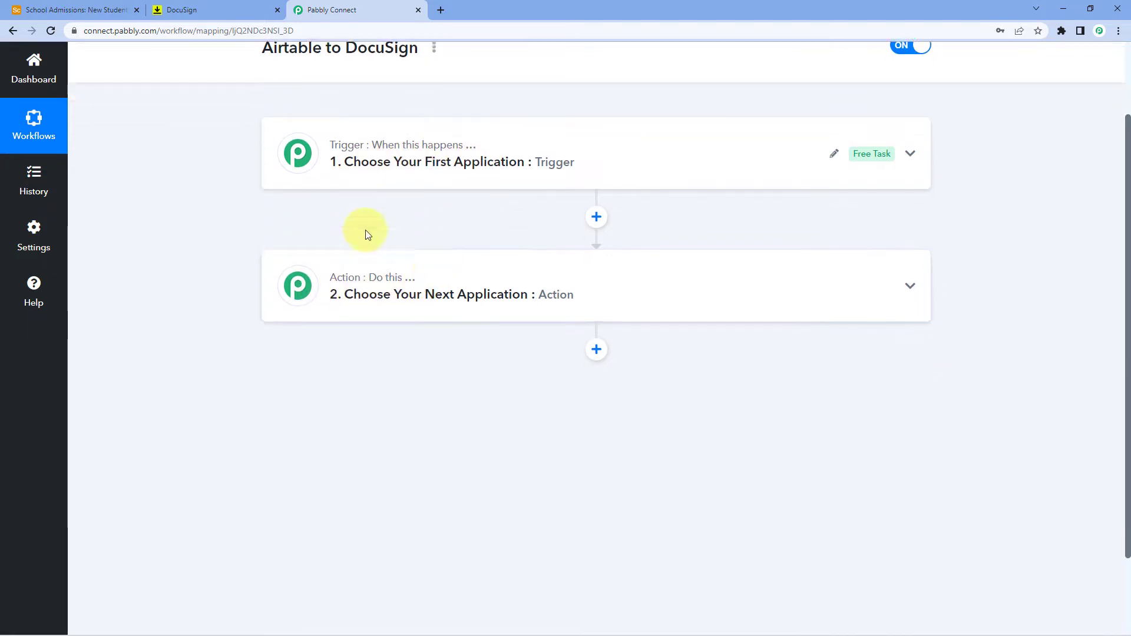
click(392, 152)
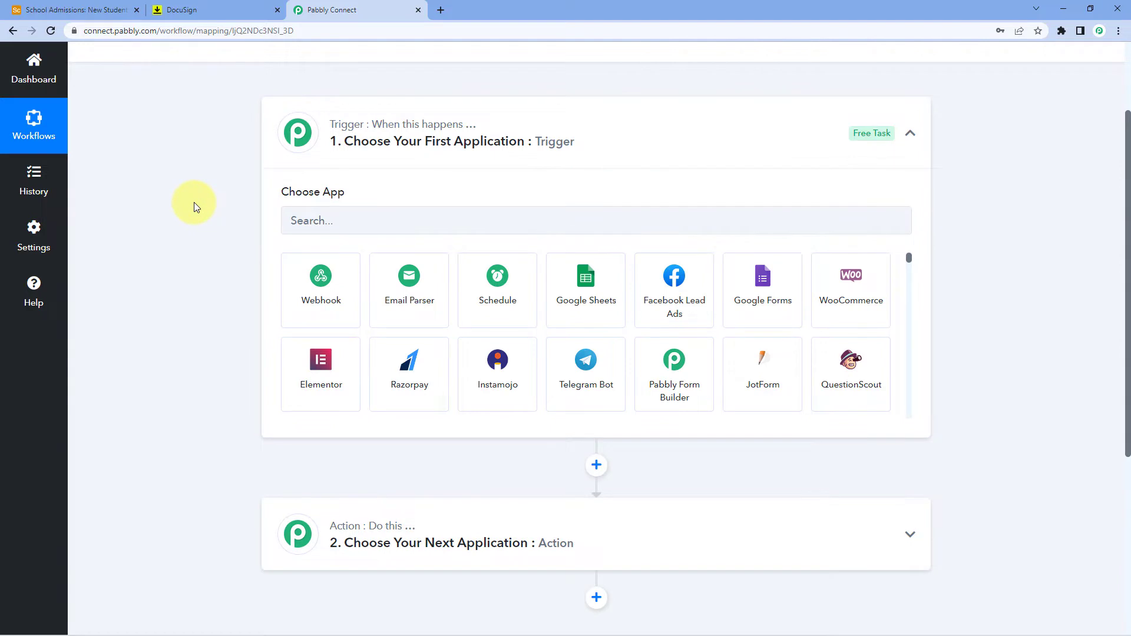
- Set the workflow's trigger application to Airtable with New Record as the trigger event
scroll(193, 203, down, 1)
click(334, 164)
text(Aira)
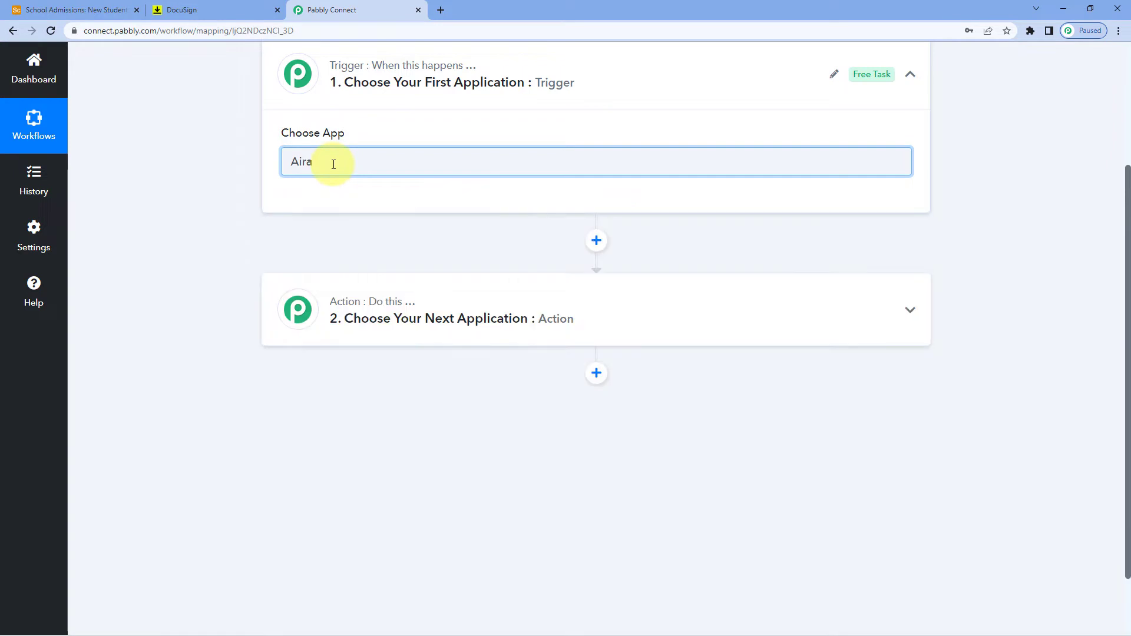
key(BackSpace)
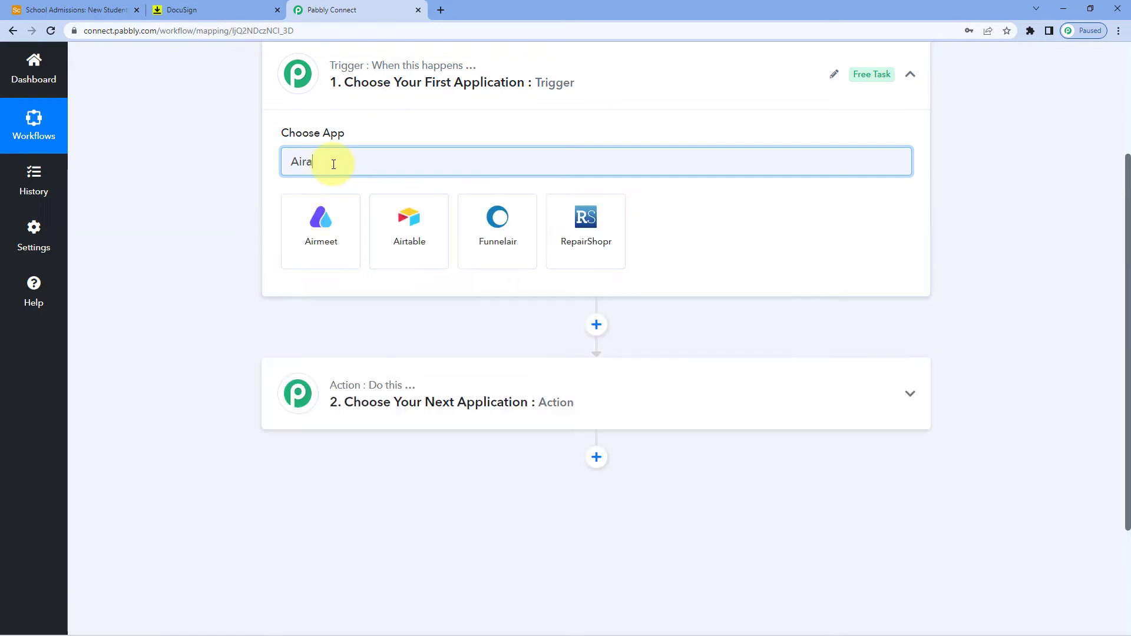
click(398, 245)
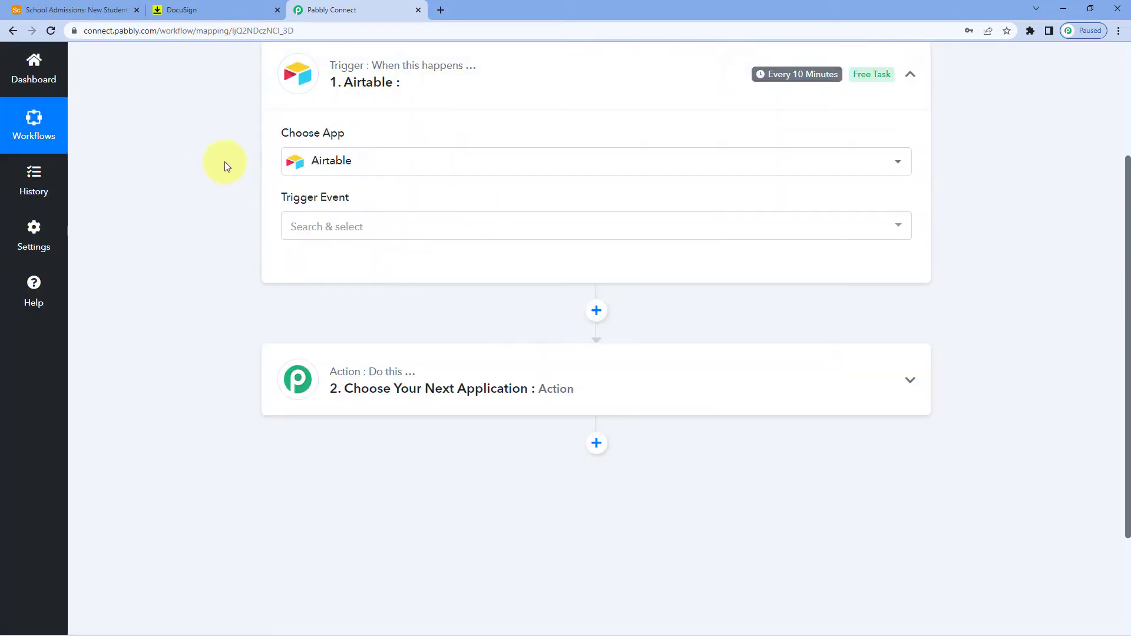
click(340, 235)
click(352, 294)
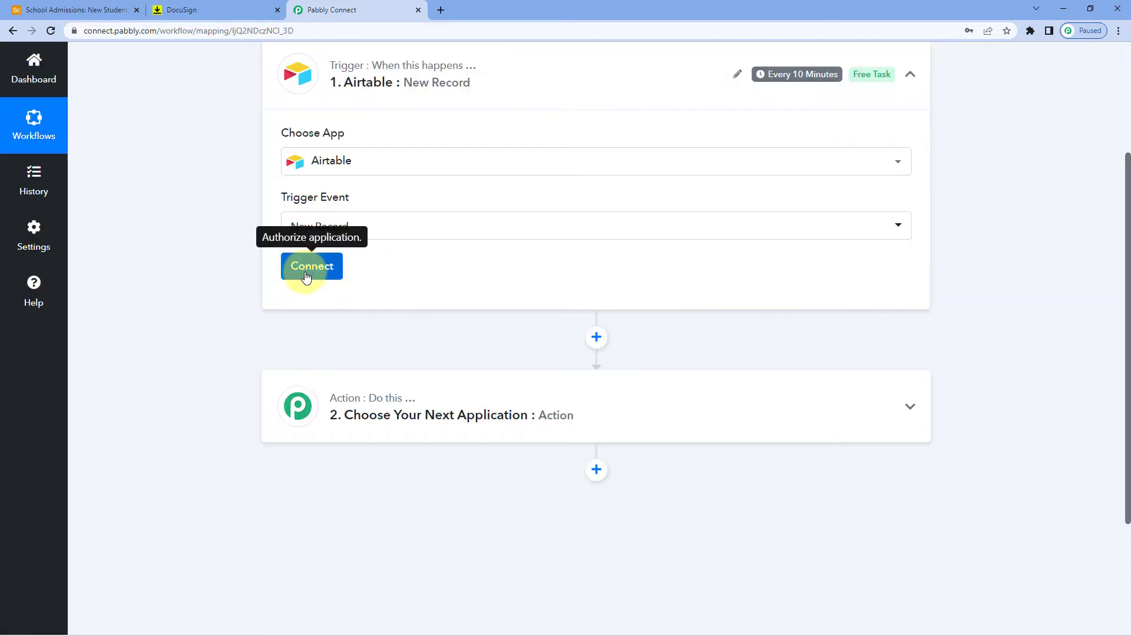
- Begin a new Airtable connection for the trigger and copy the personal API key from the Airtable account overview
click(305, 275)
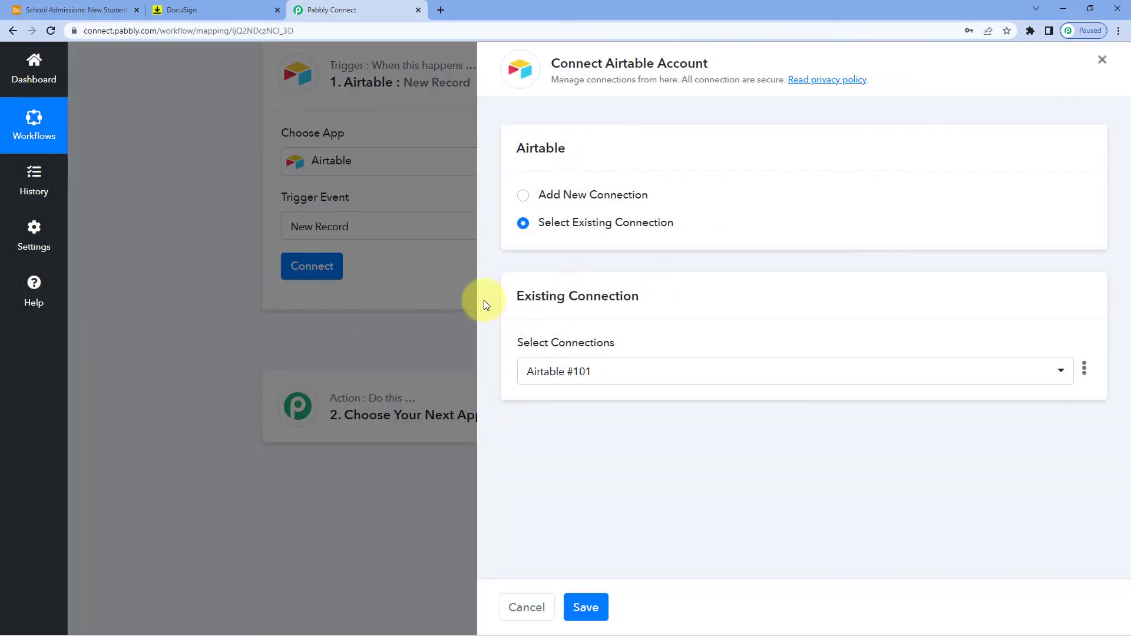
click(525, 195)
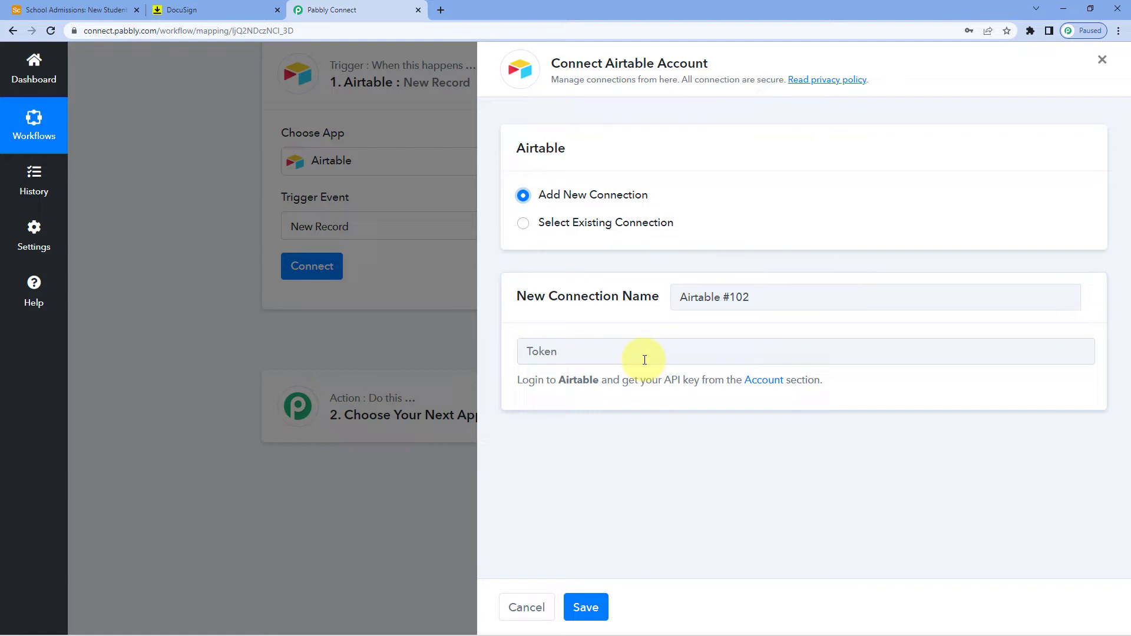
click(62, 10)
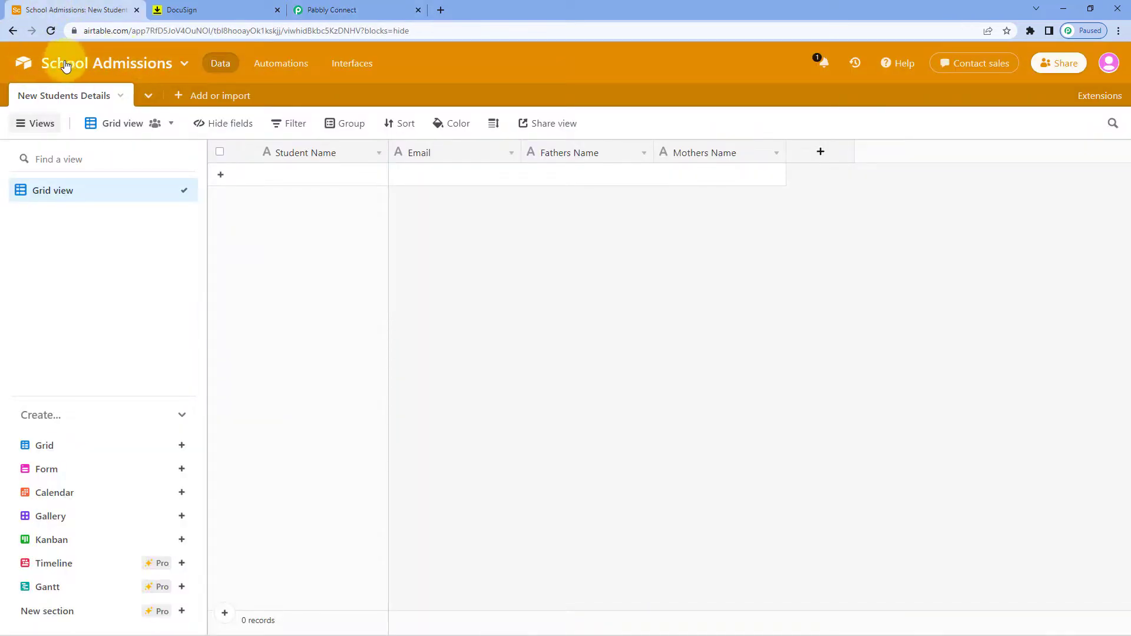
click(22, 62)
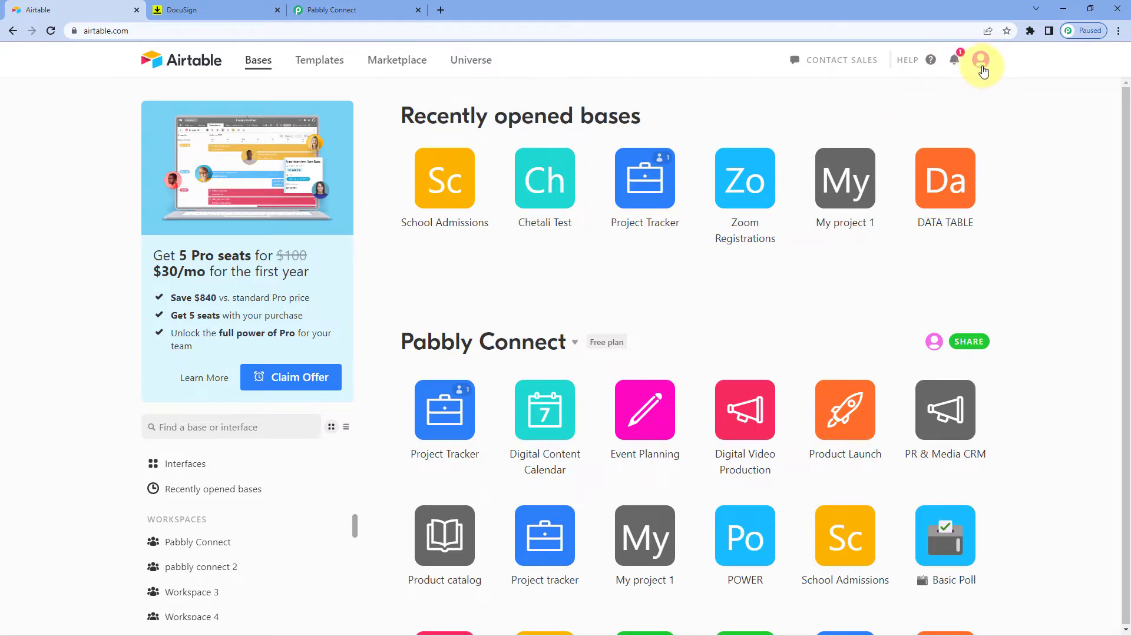
click(982, 61)
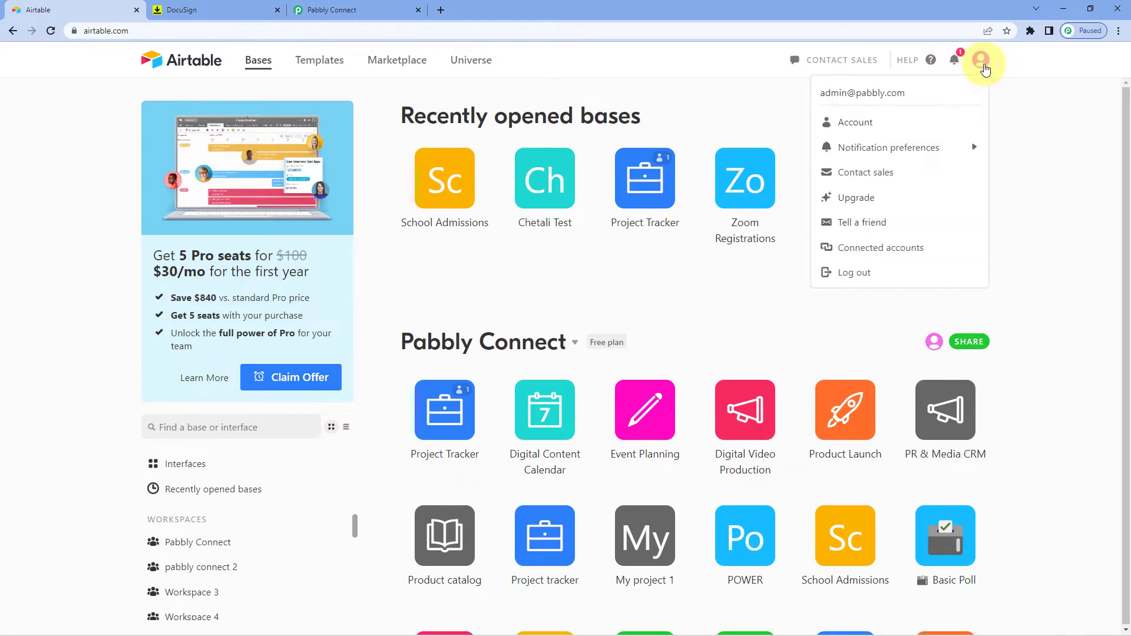
click(894, 123)
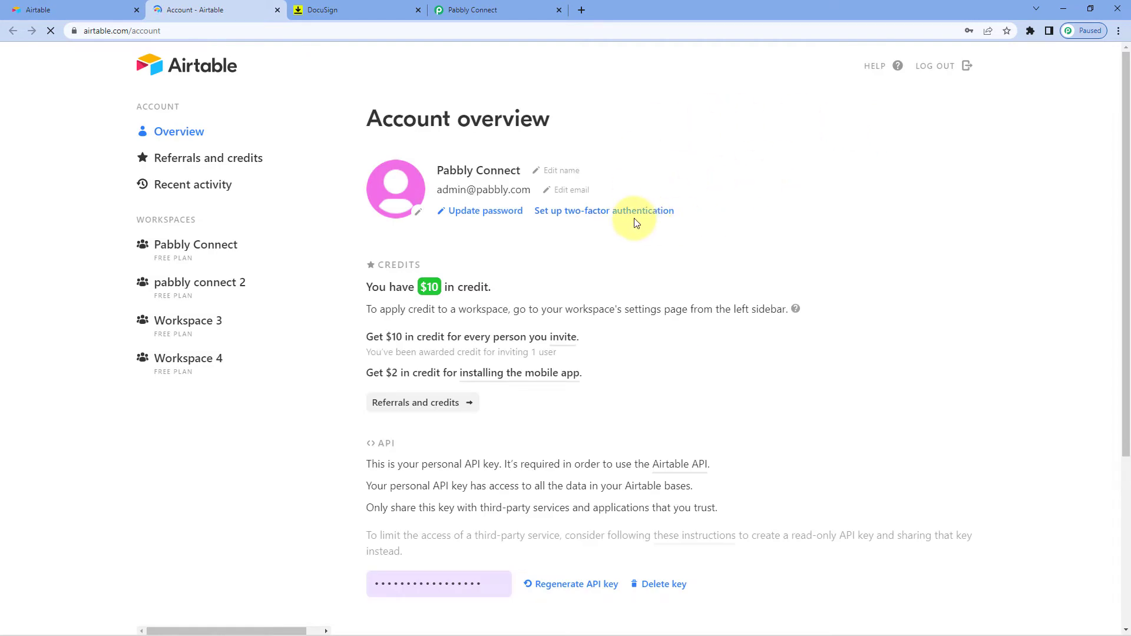
scroll(636, 220, down, 3)
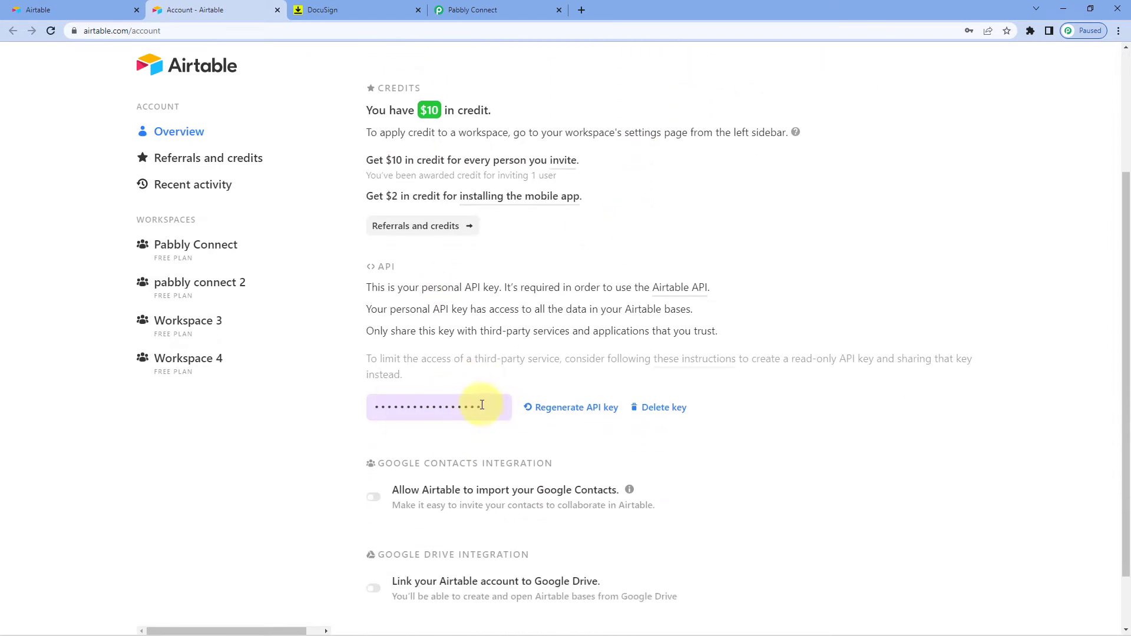
click(484, 406)
key(ctrl+c)
right_click(446, 408)
click(466, 419)
click(448, 386)
- Paste the Airtable API key as the token of the new connection in Pabbly Connect and save the connection
click(466, 10)
click(566, 357)
right_click(562, 359)
click(567, 449)
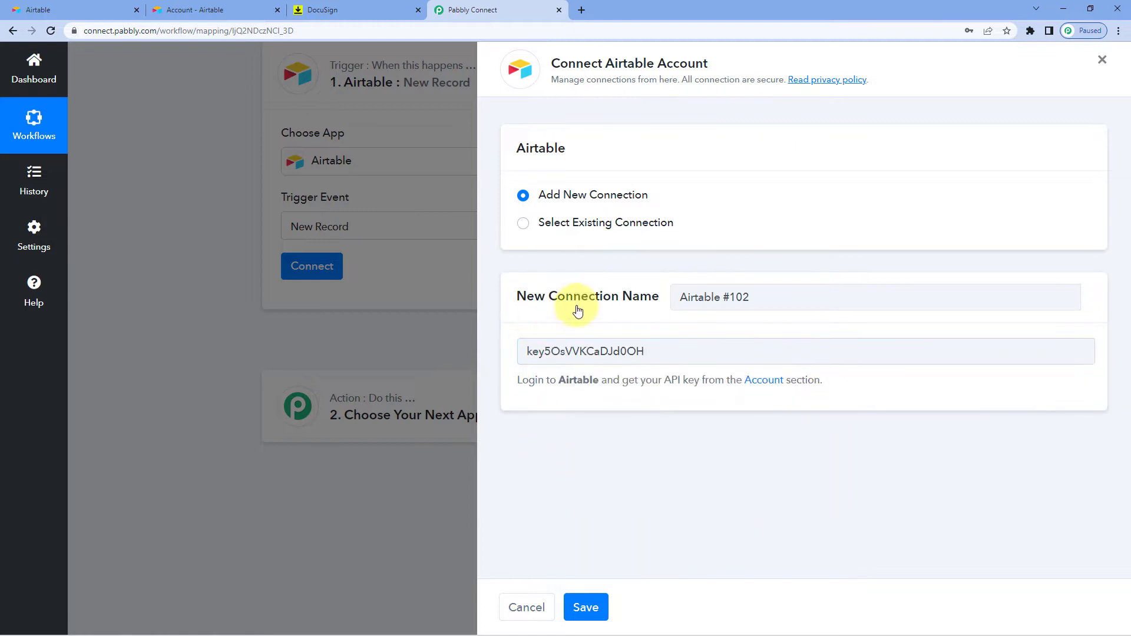
click(597, 611)
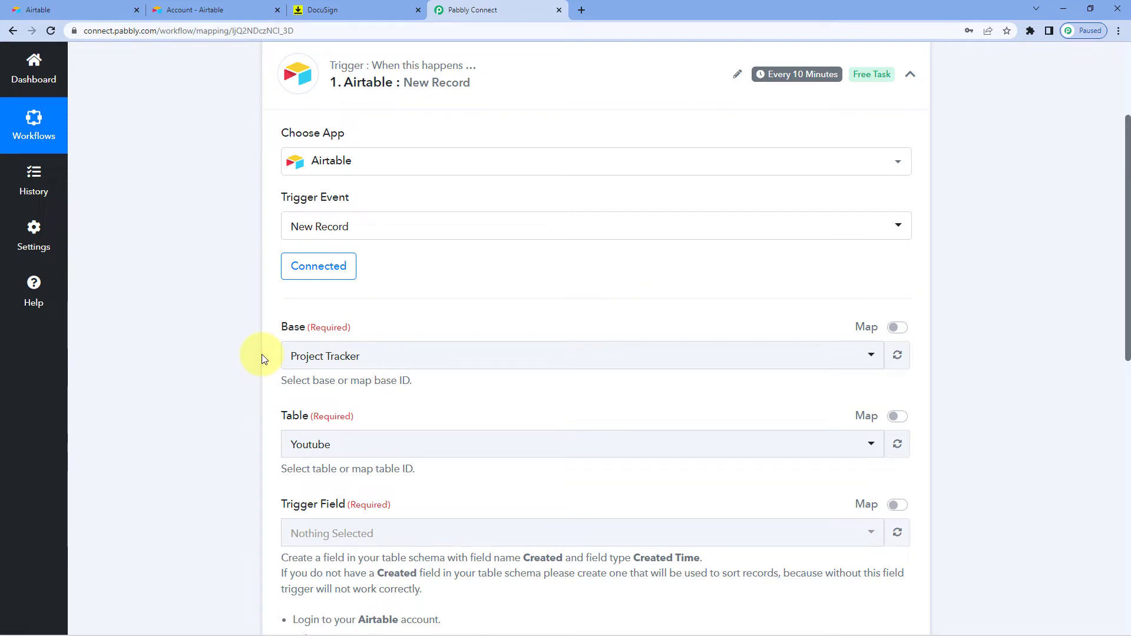
- Open the School Admissions base in Airtable and select that base for the trigger in Pabbly Connect
scroll(259, 354, down, 3)
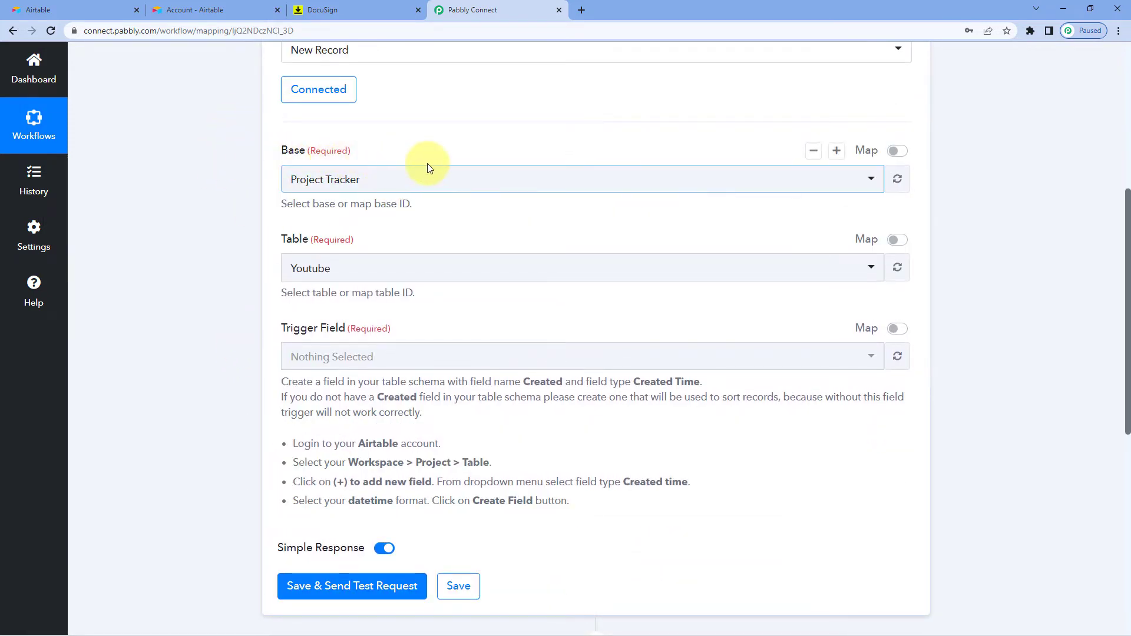
click(454, 178)
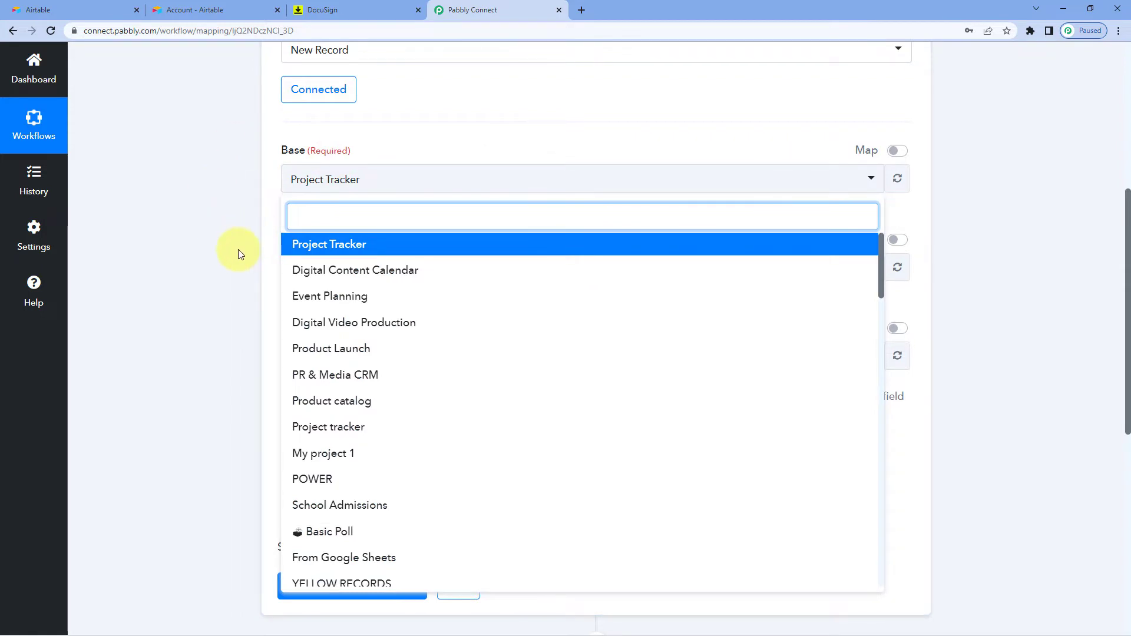
click(104, 8)
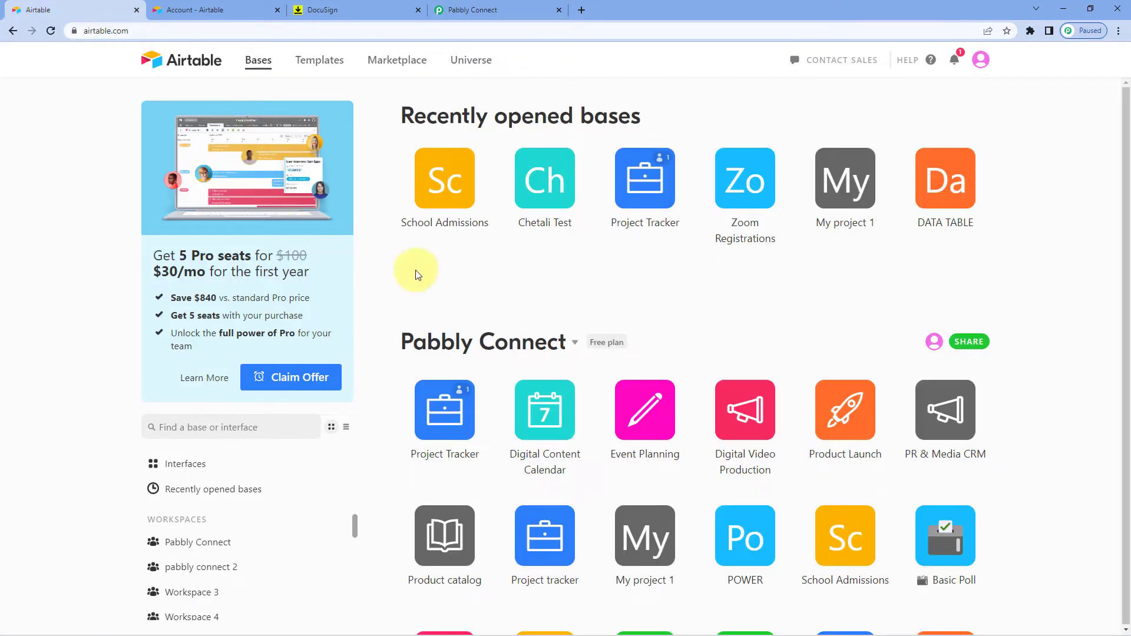
click(448, 183)
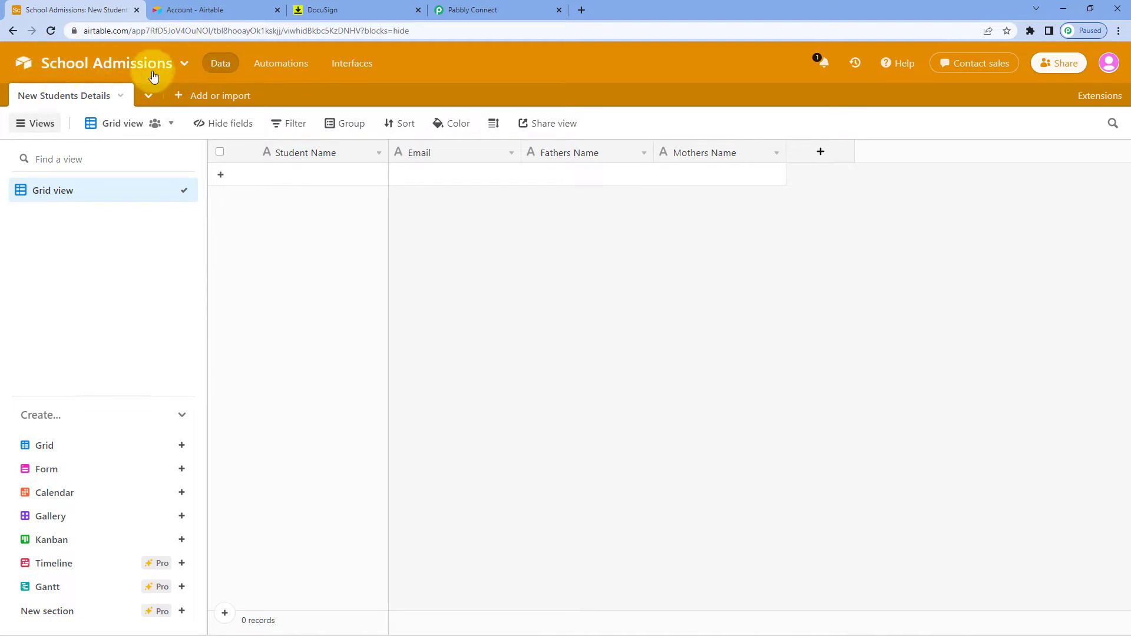
click(468, 13)
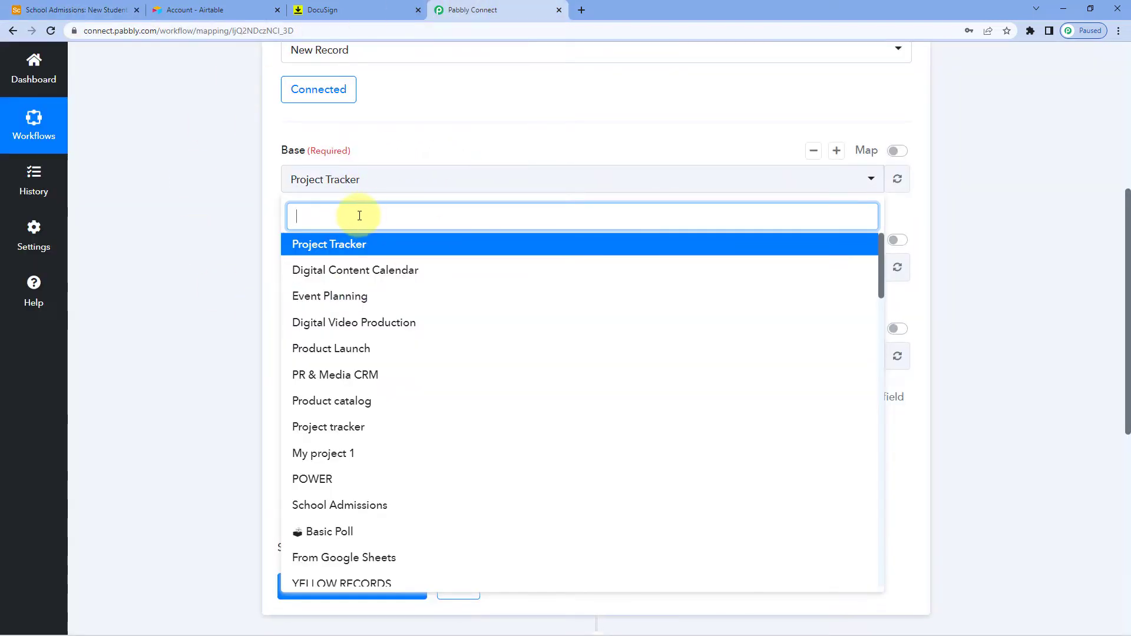
text(sc)
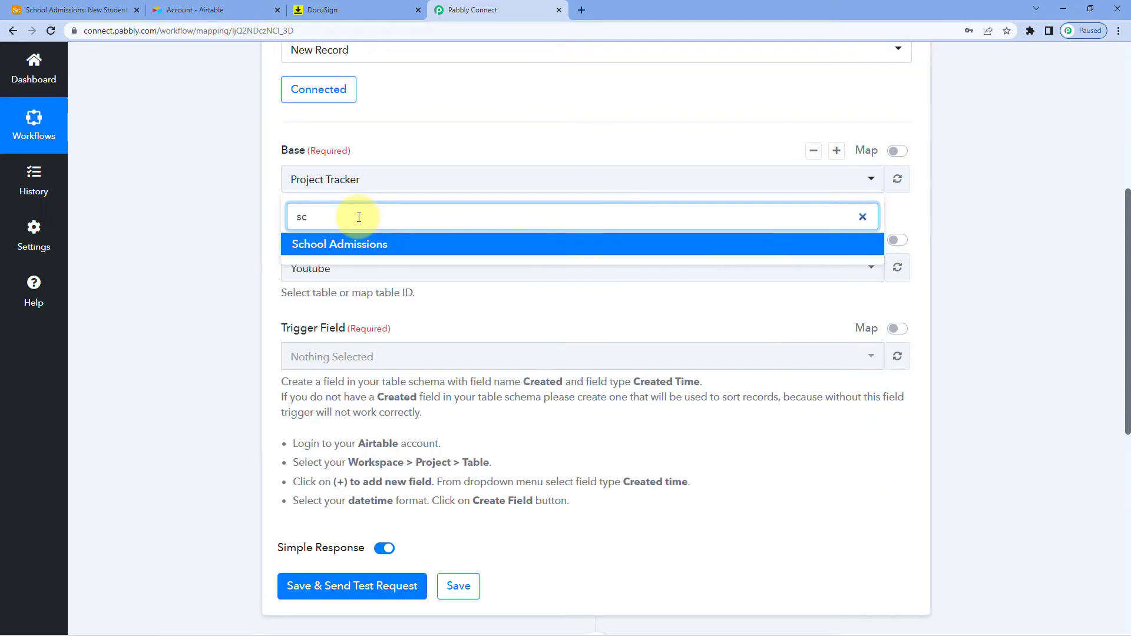
click(372, 245)
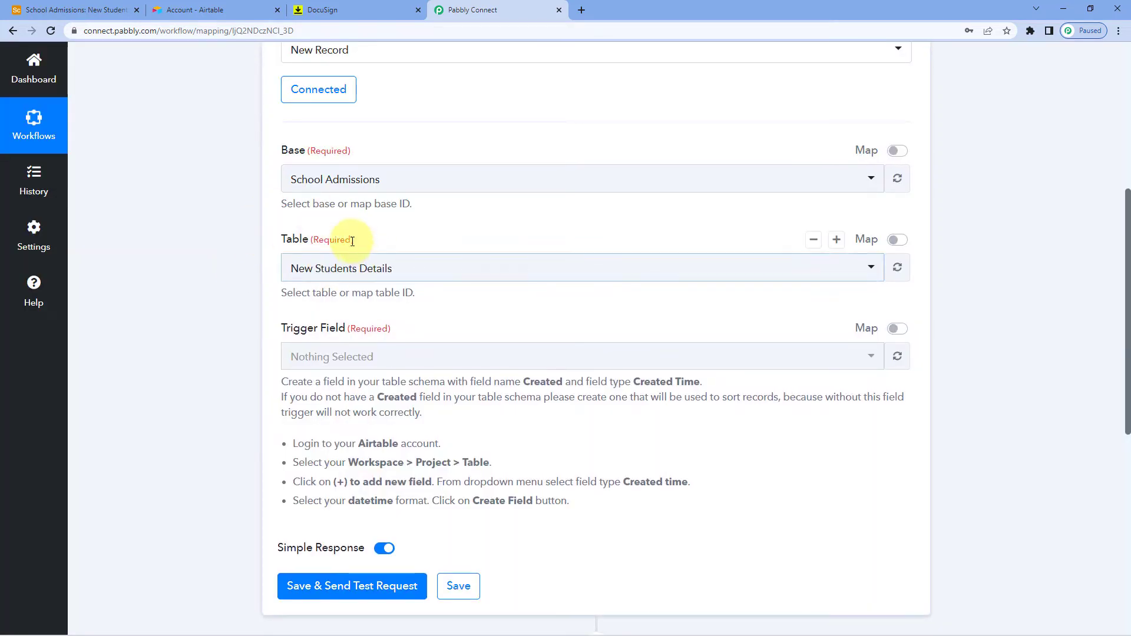
- Check the table name in the Airtable base and select New Students Details as the trigger's table
click(62, 9)
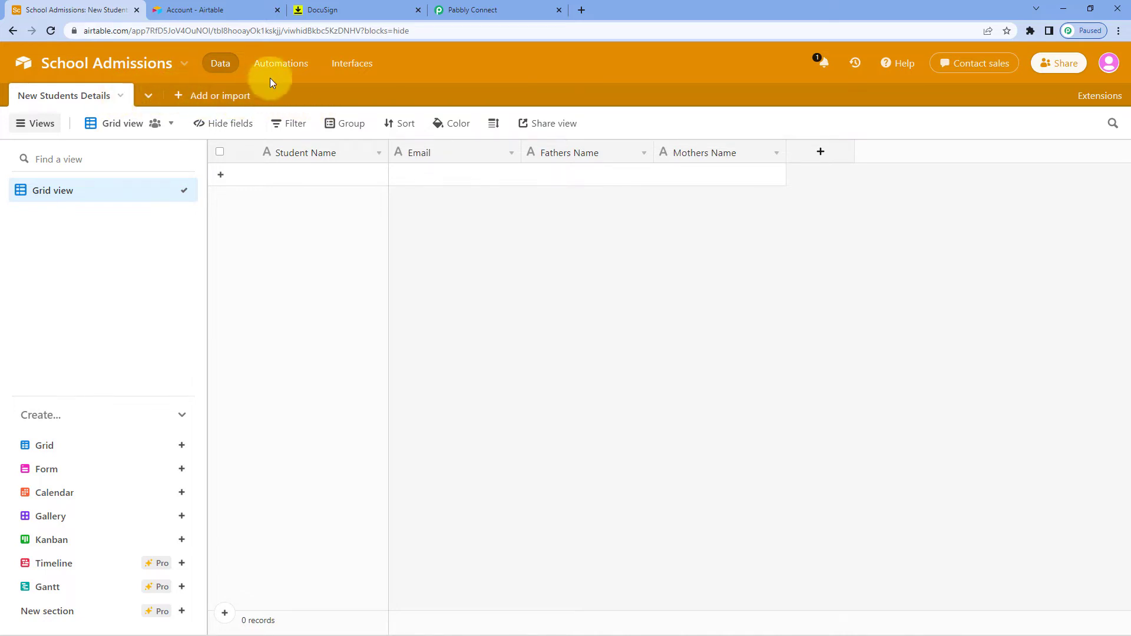
click(474, 10)
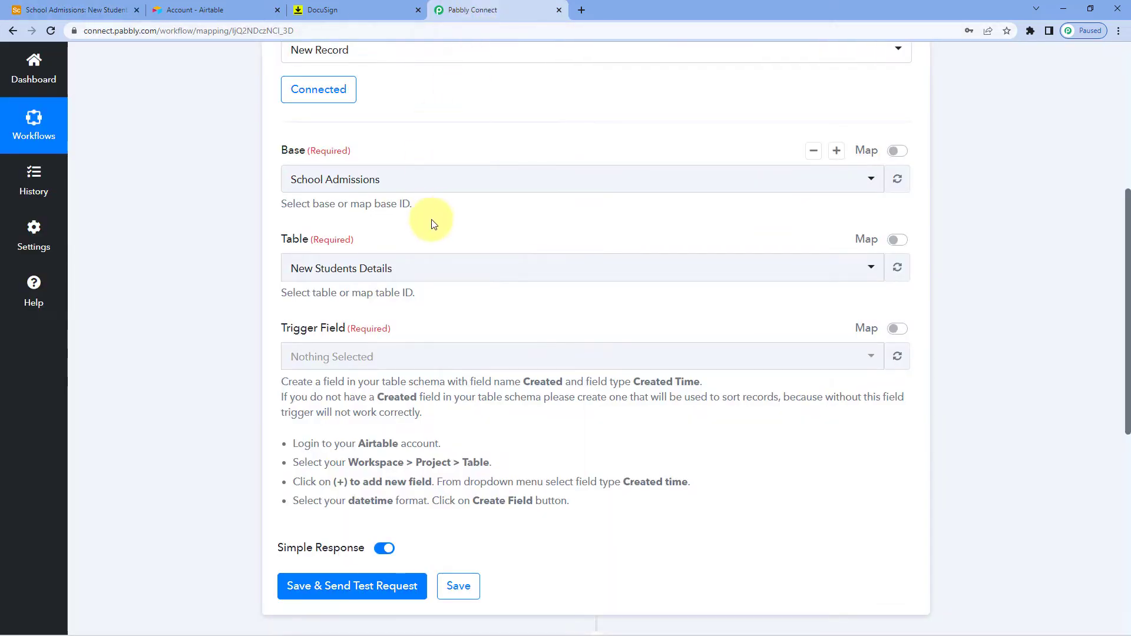
click(417, 271)
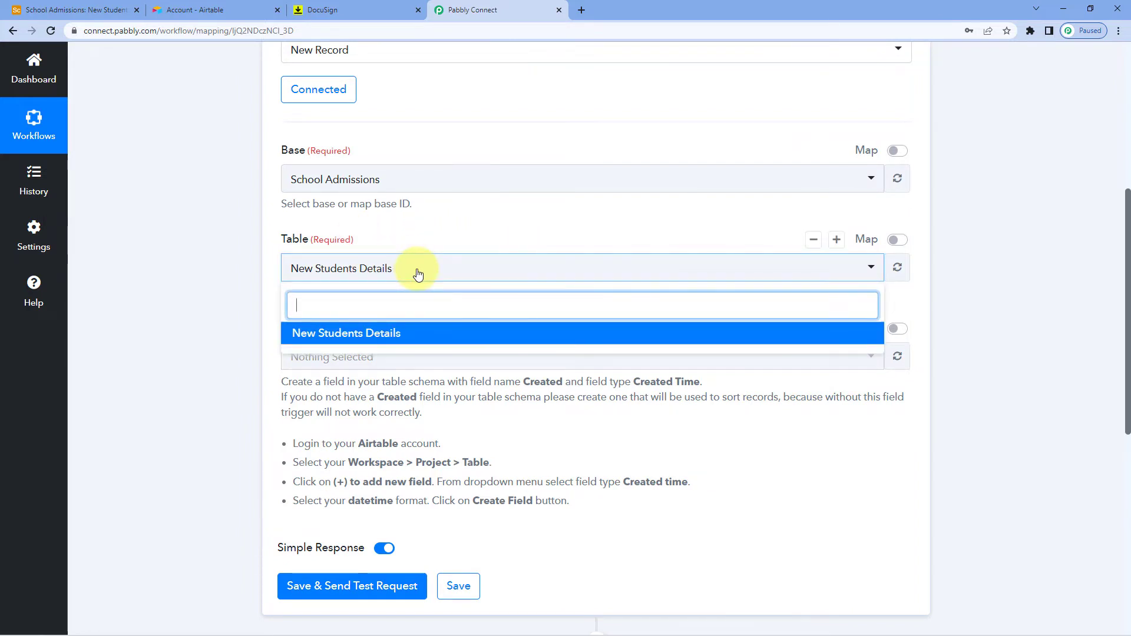
click(53, 10)
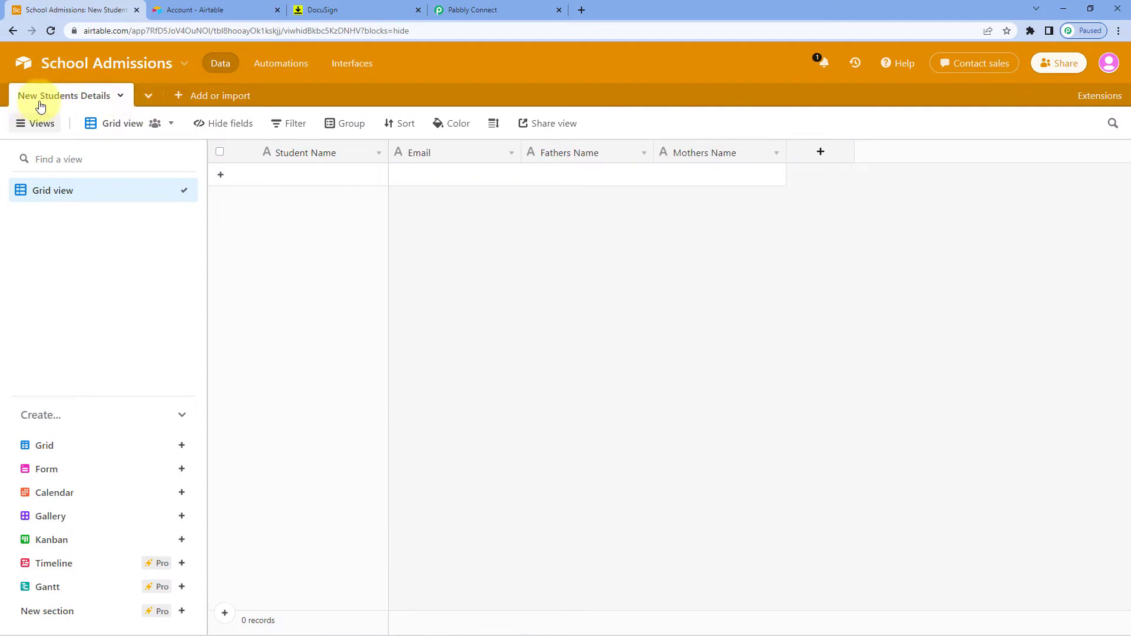
click(468, 10)
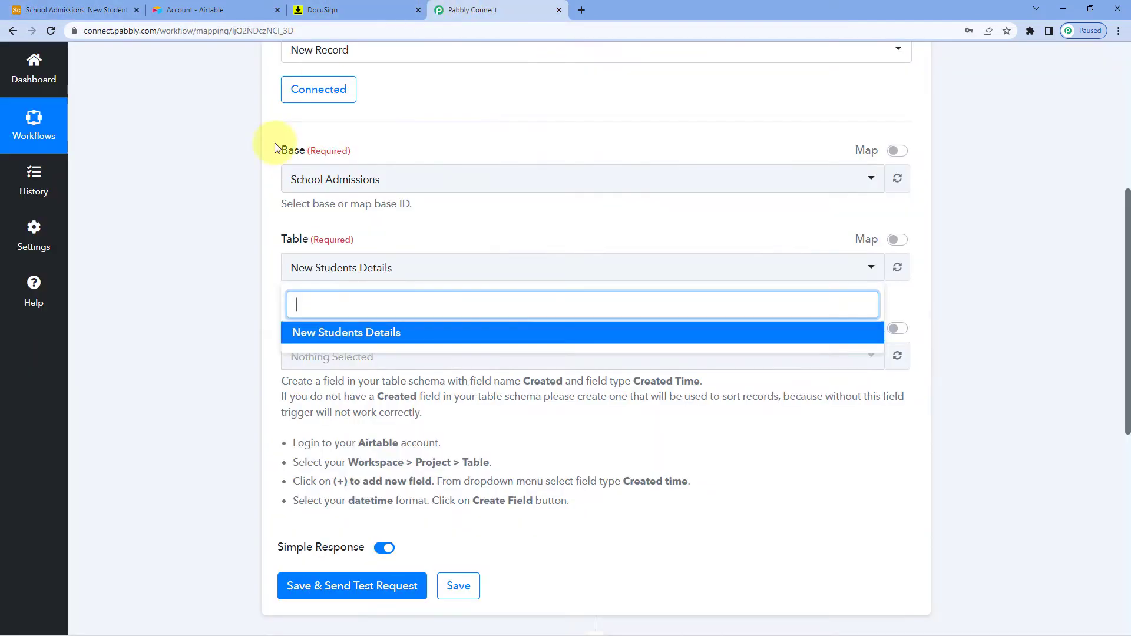
click(342, 332)
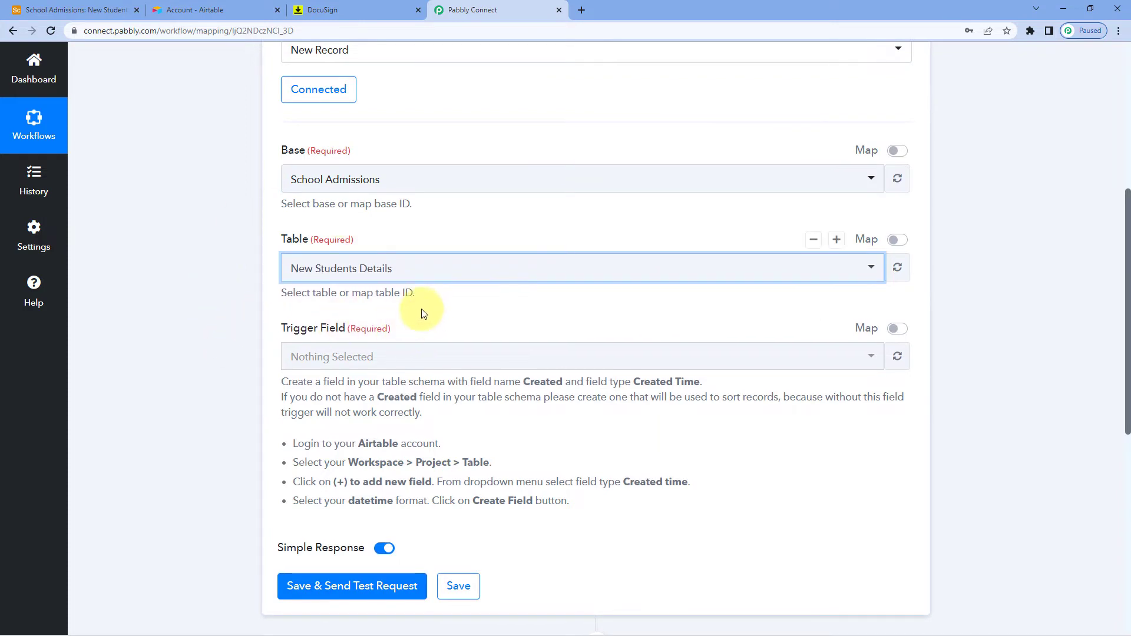
scroll(421, 314, down, 1)
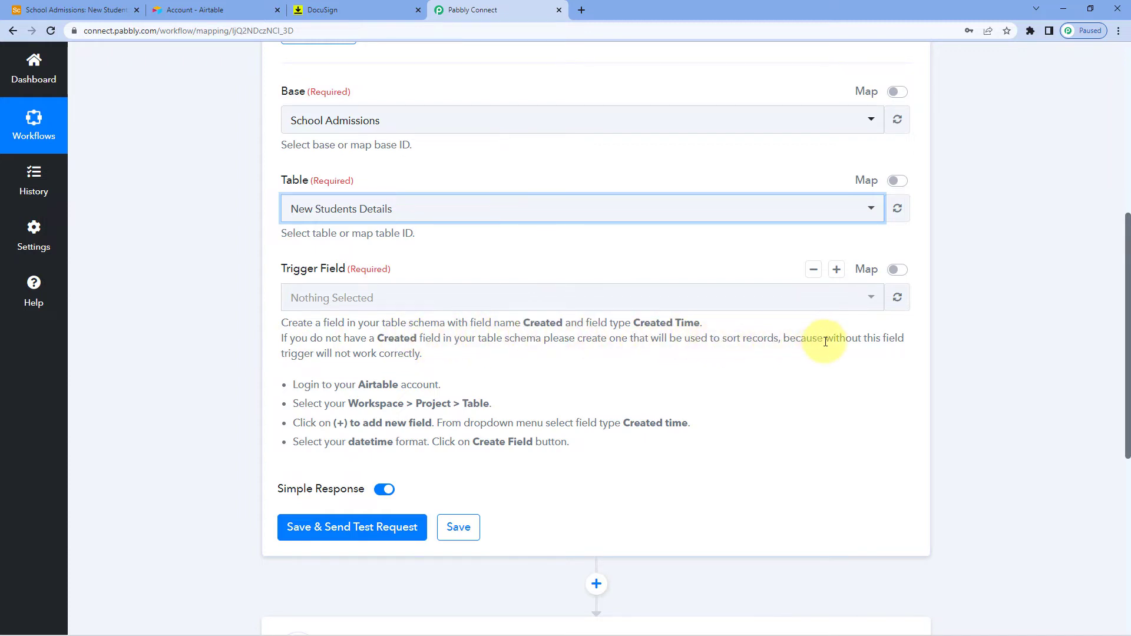
- Add a field of type Created time to the New Students Details table in Airtable, keeping the default name and date format
click(448, 359)
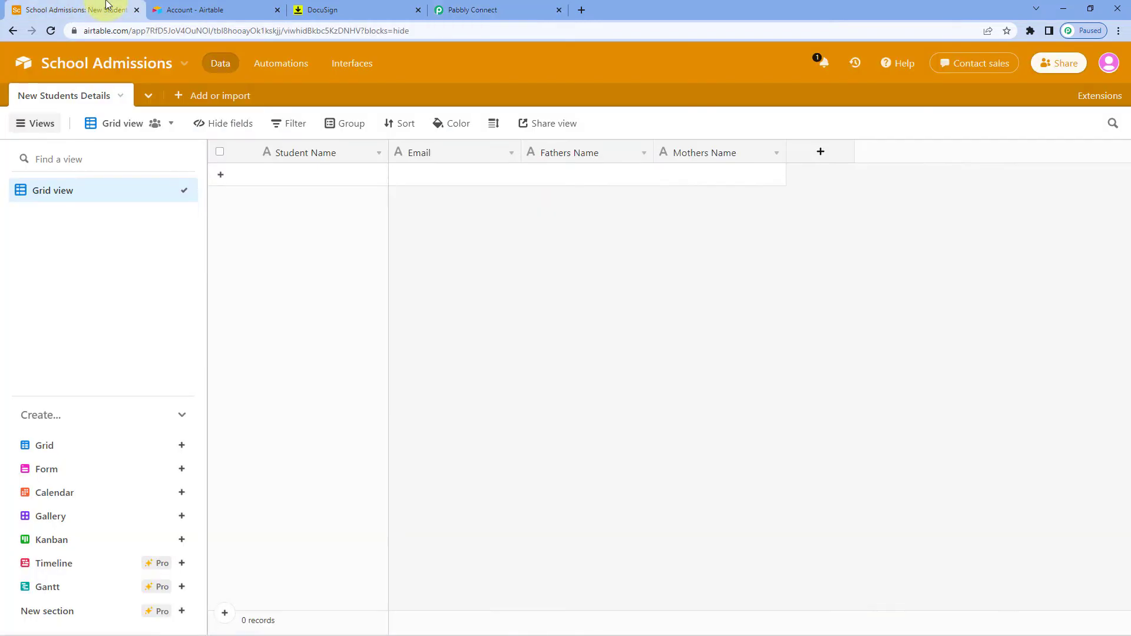
click(109, 10)
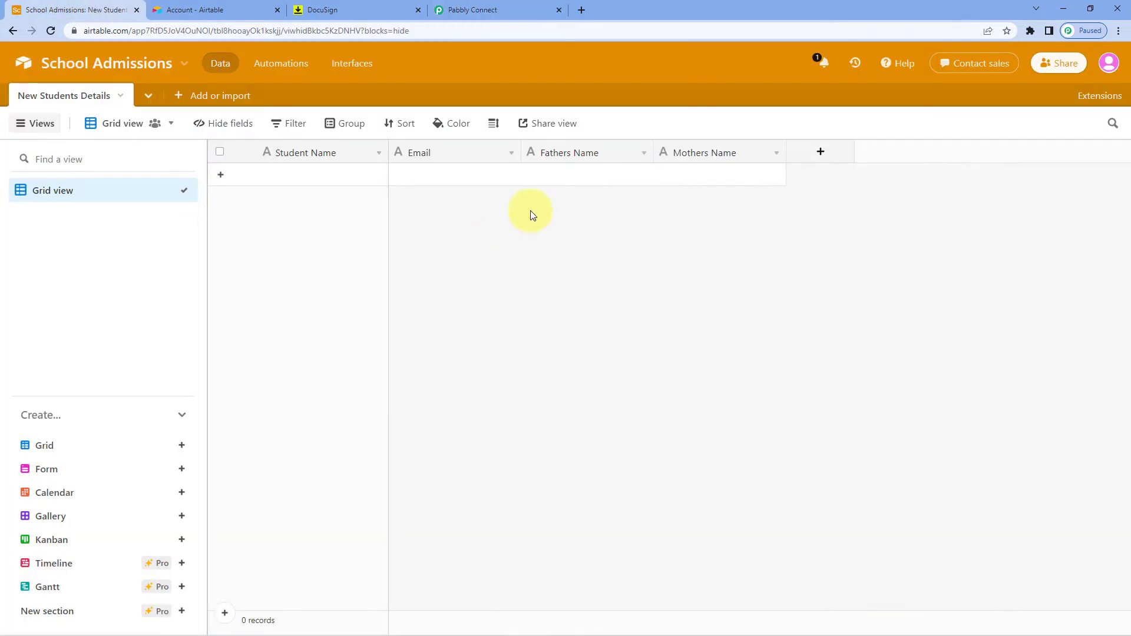
click(819, 152)
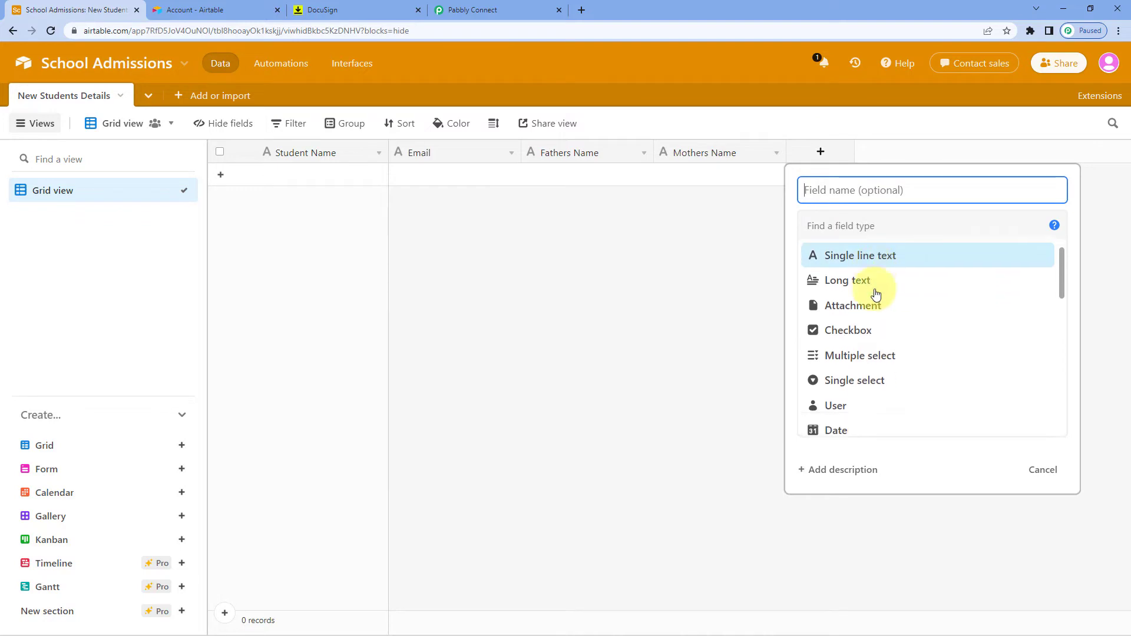
scroll(870, 286, down, 4)
scroll(869, 284, down, 3)
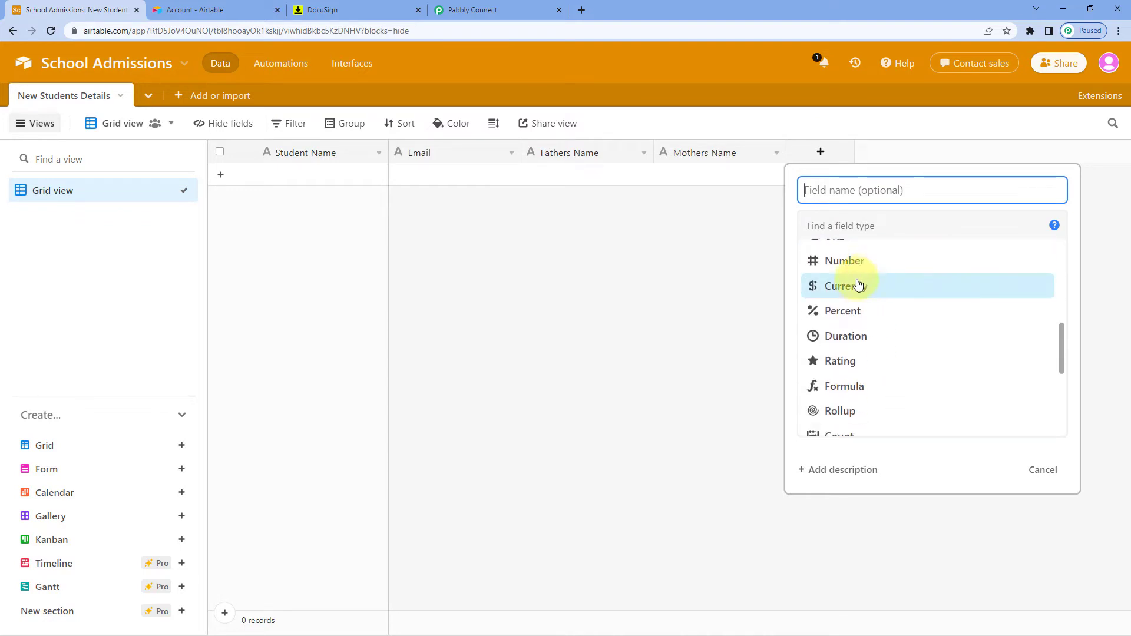
scroll(858, 289, down, 1)
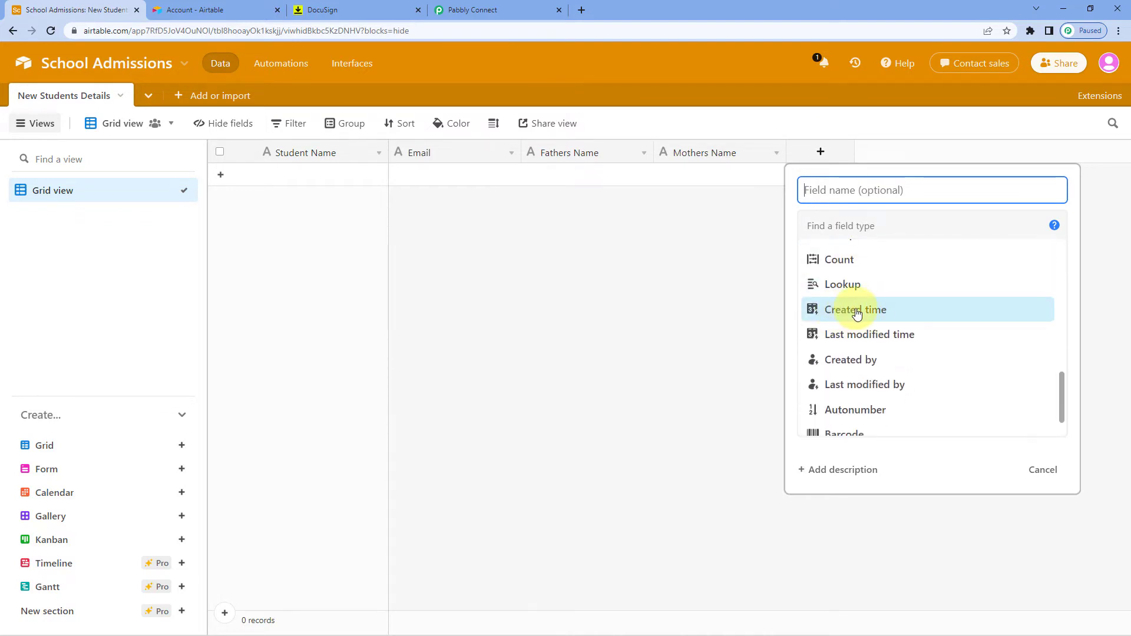
click(847, 311)
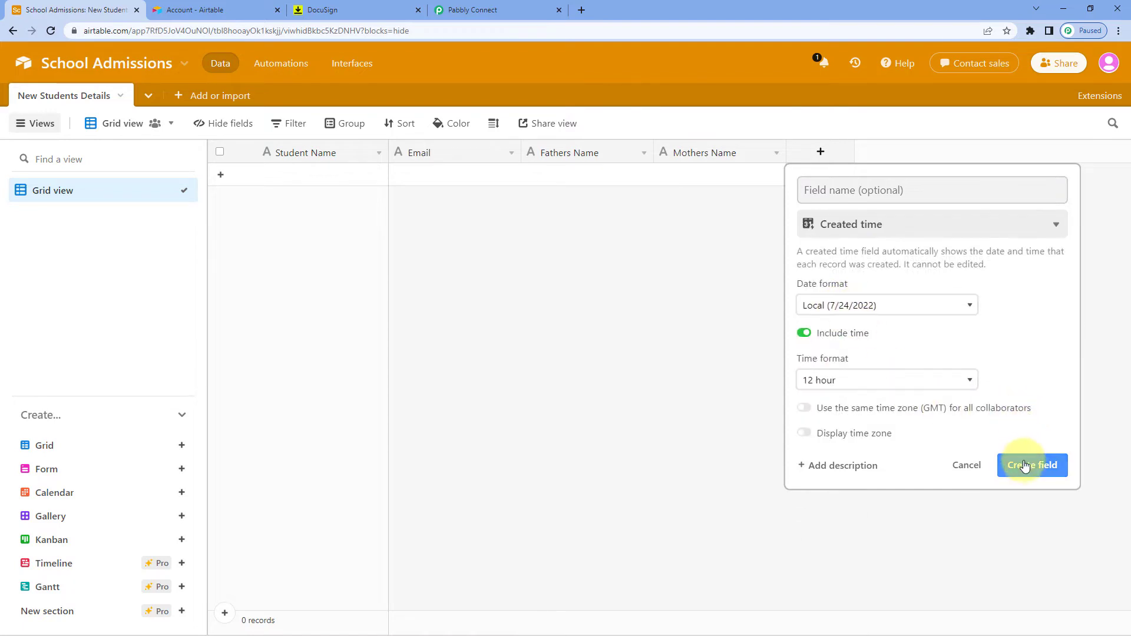
click(1024, 465)
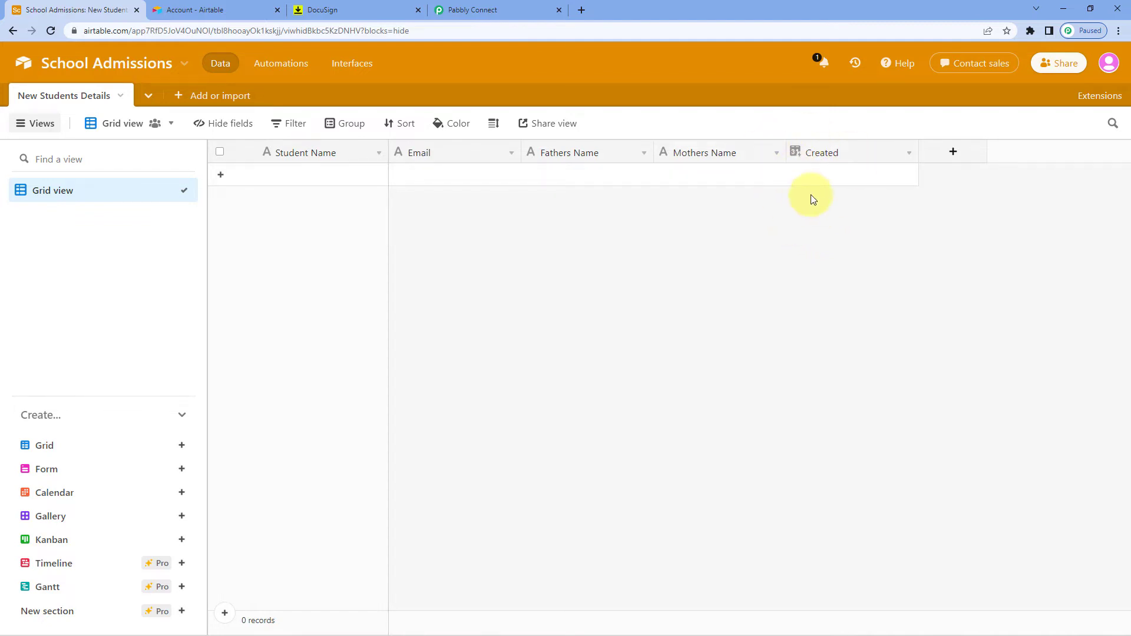
- Switch back to Pabbly Connect and refresh the trigger field options so that Created is used as the trigger field
click(483, 10)
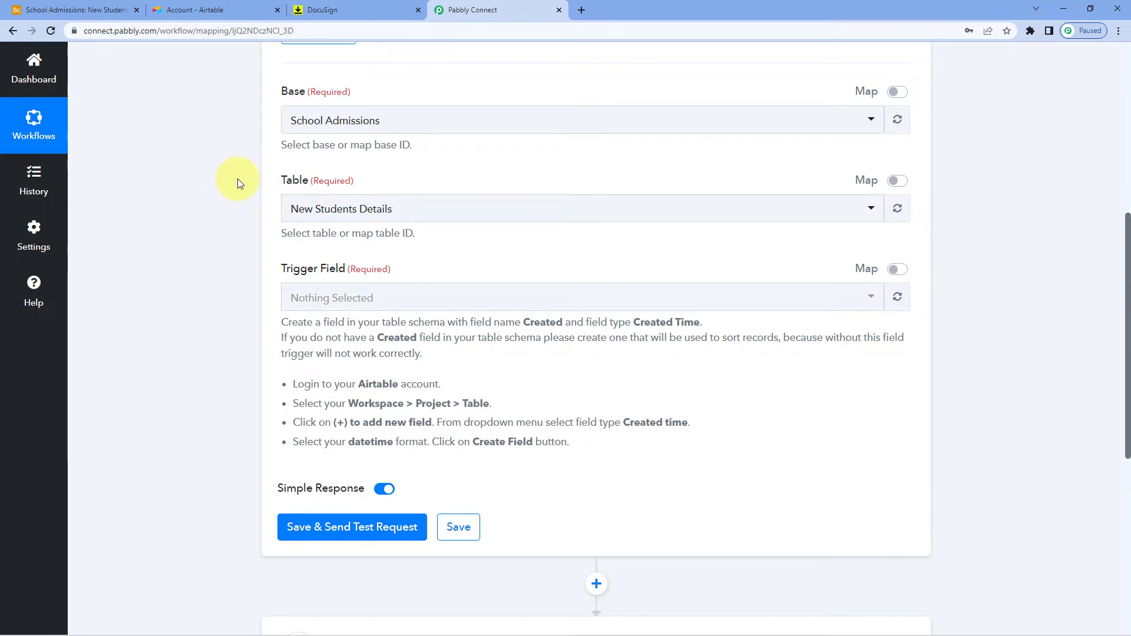
click(77, 10)
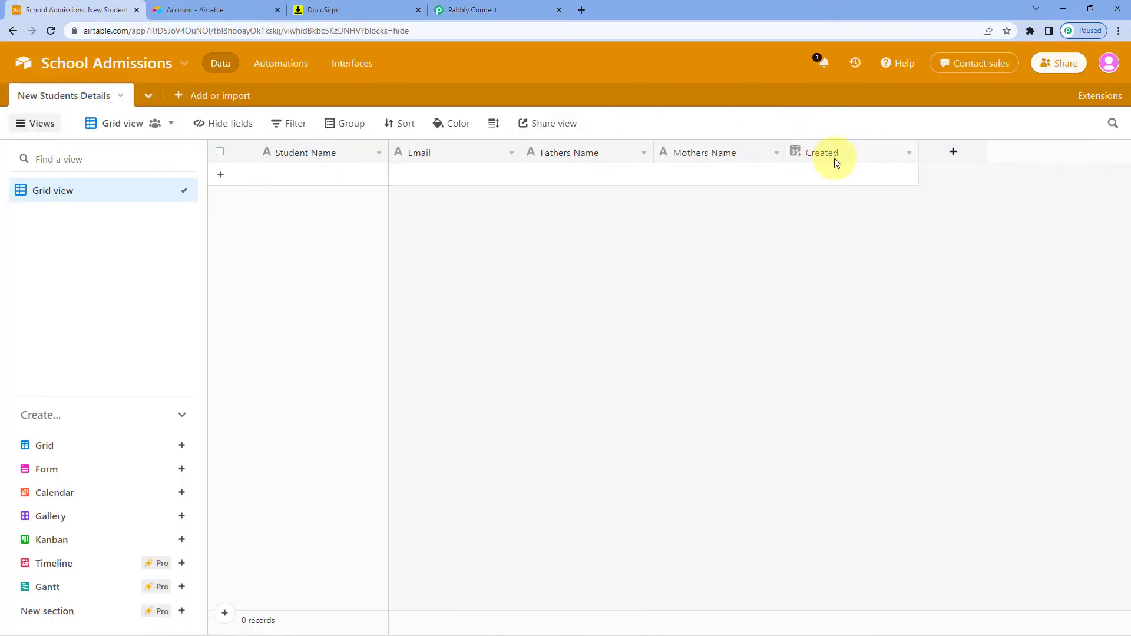
click(462, 10)
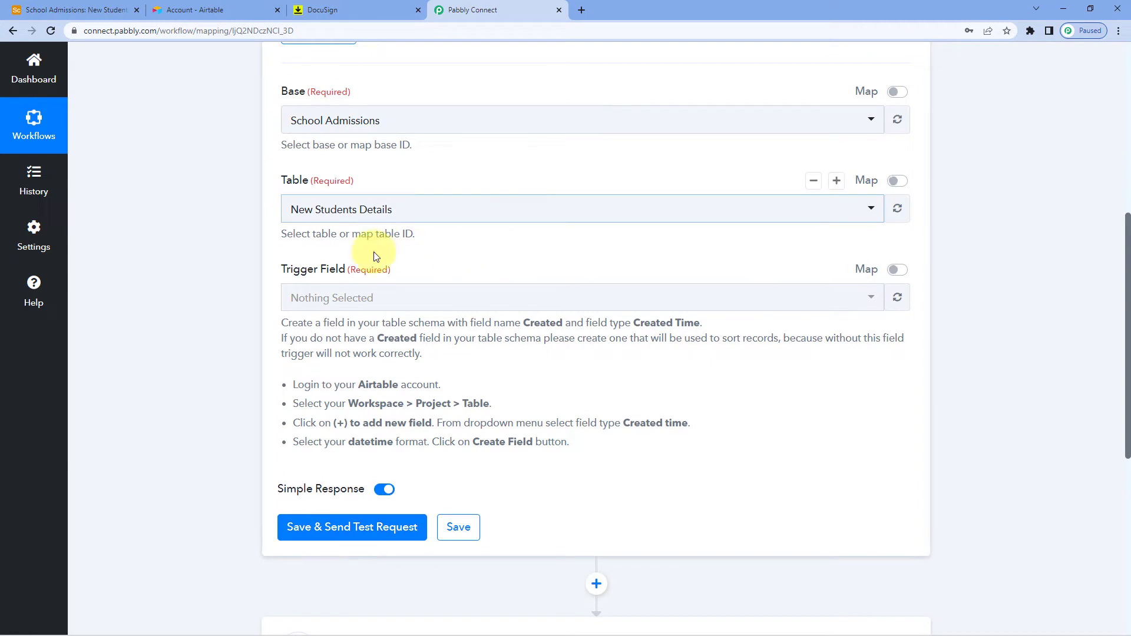
click(898, 297)
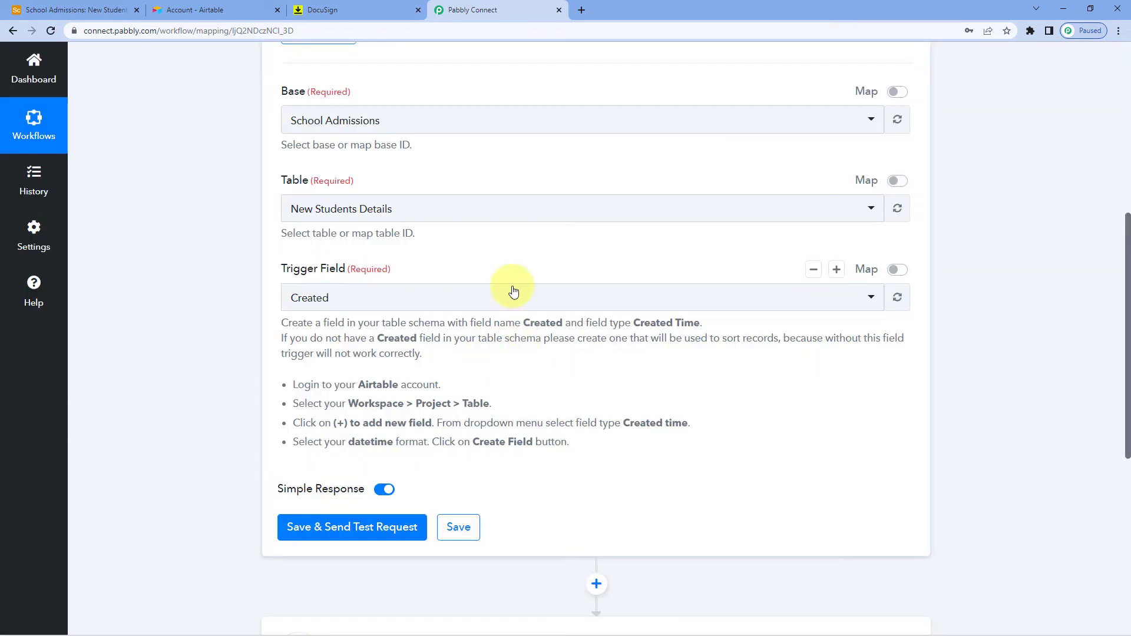
click(352, 302)
click(238, 291)
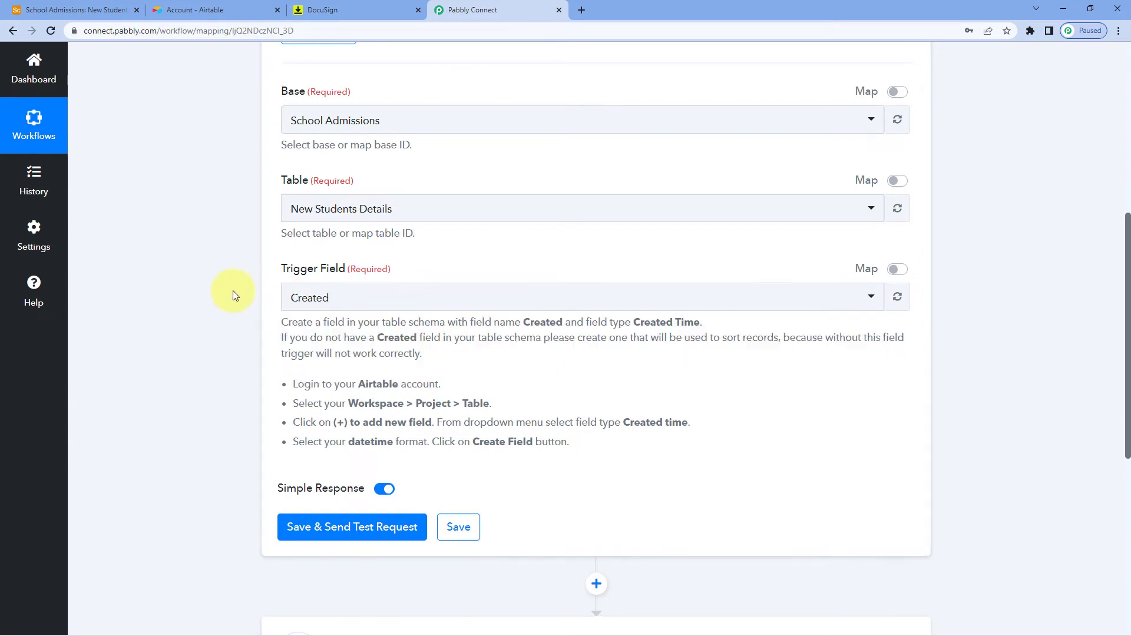
- Add a record to the Airtable table with the student name "Dummy Name" and a sample e-mail address
scroll(229, 285, down, 2)
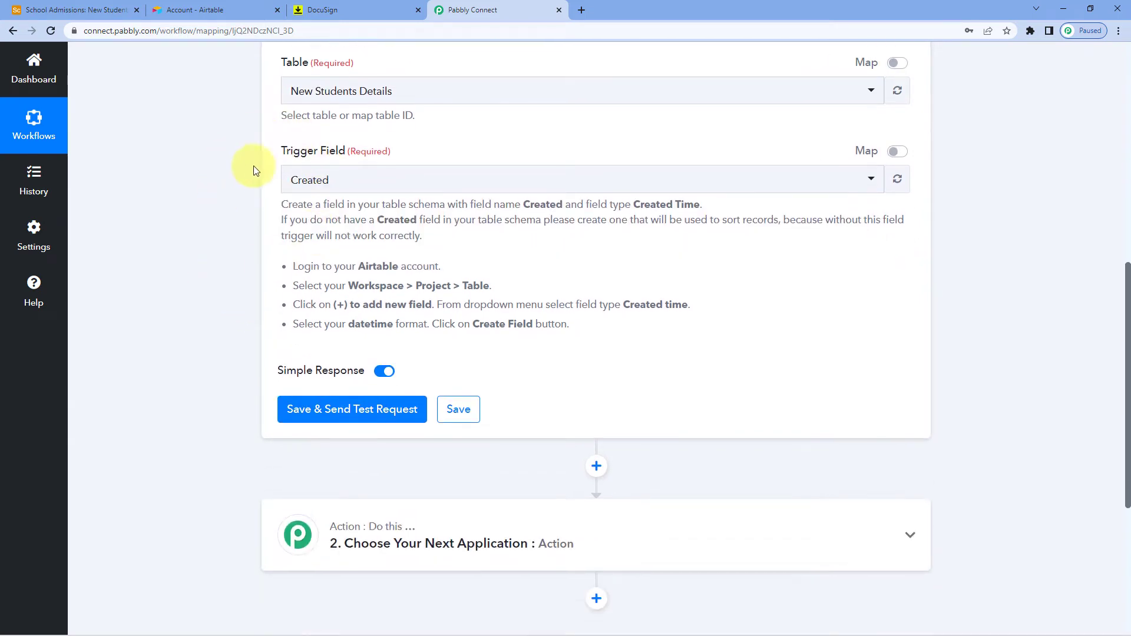
scroll(263, 198, down, 1)
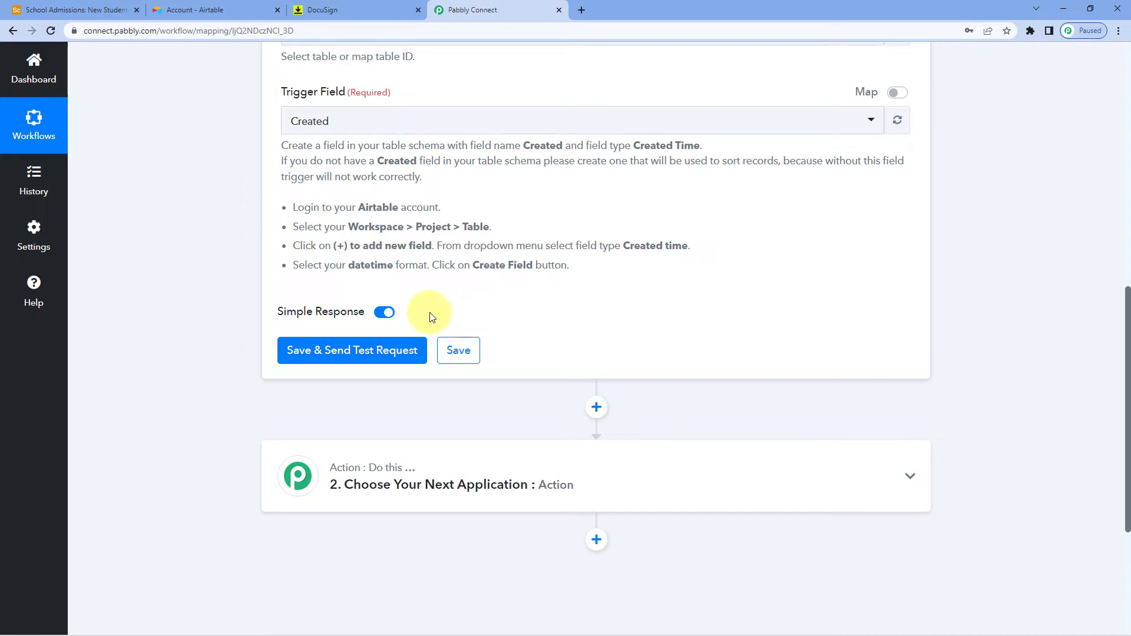
click(51, 10)
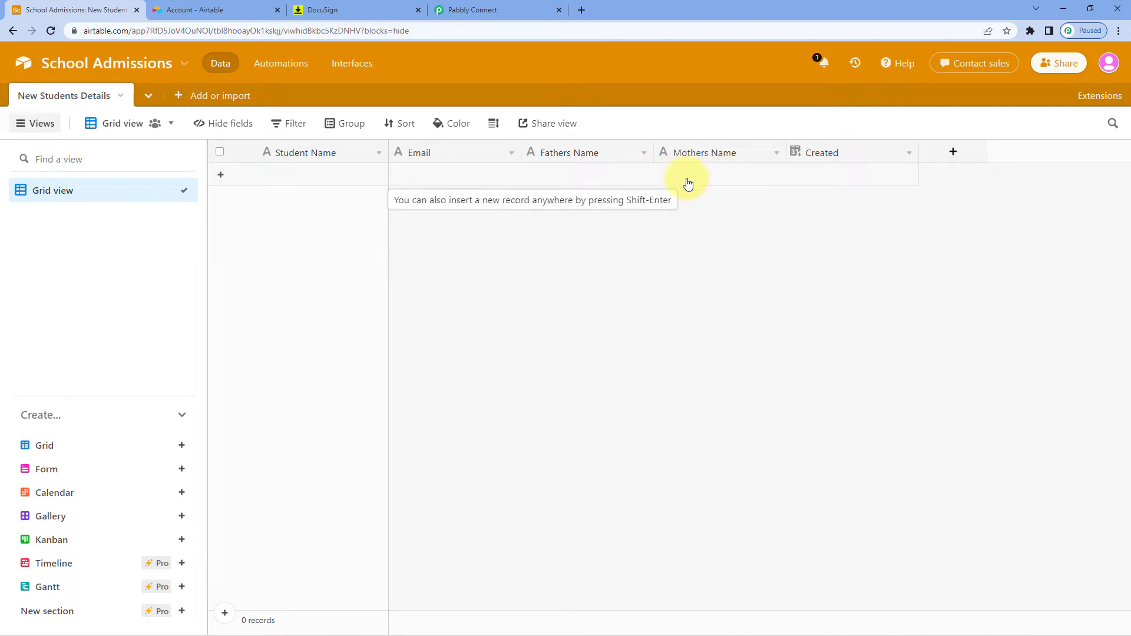
click(508, 11)
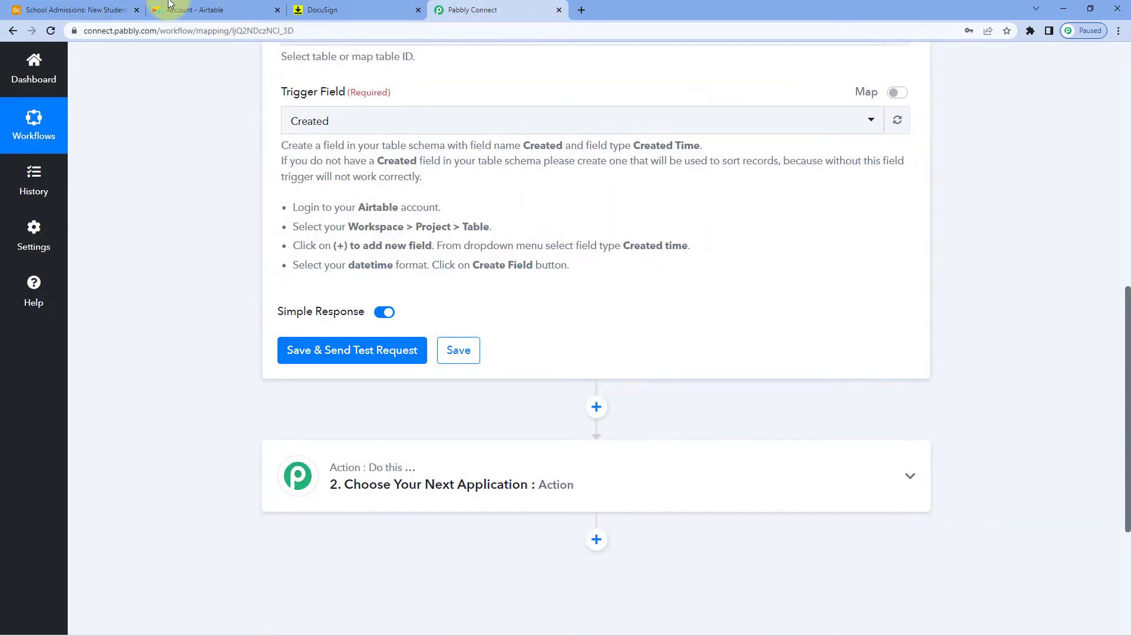
click(94, 10)
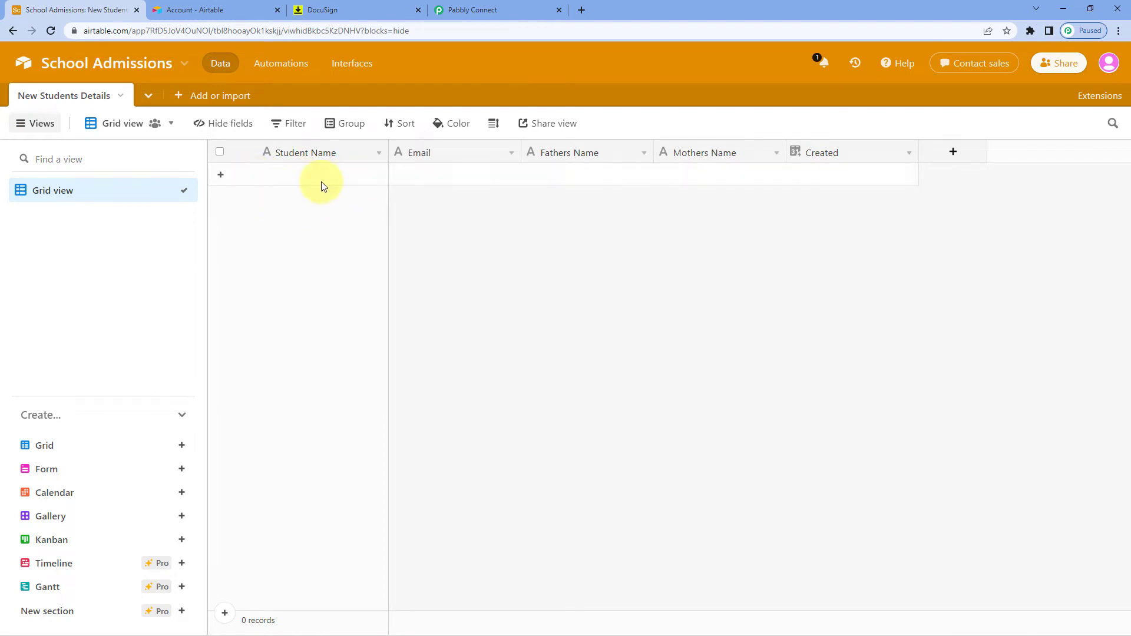
click(293, 180)
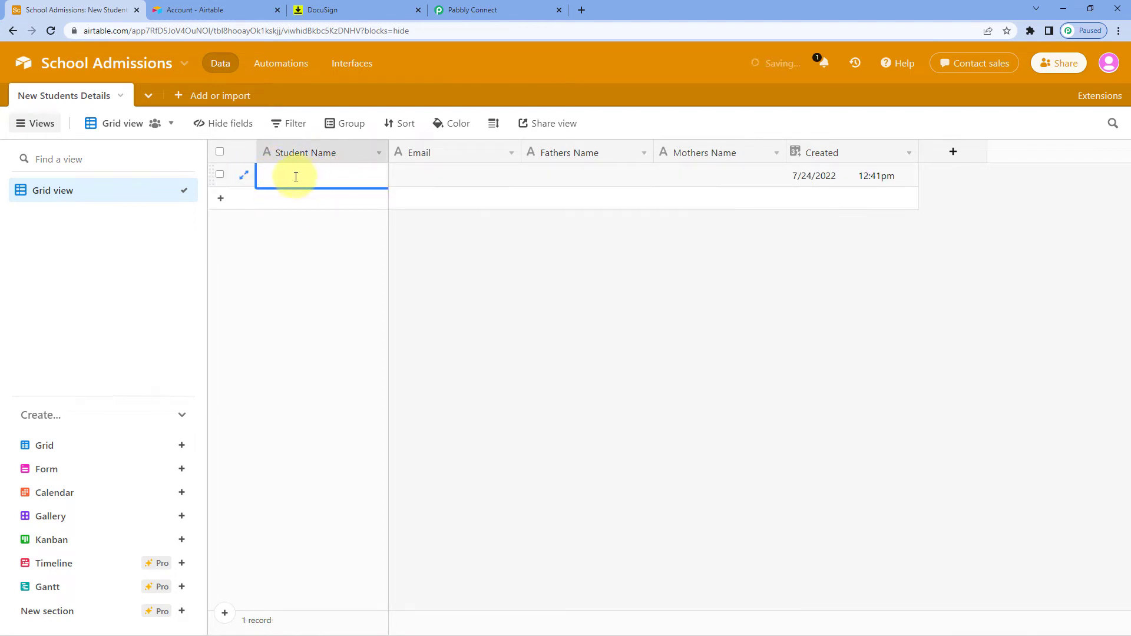
text(Dummy Name)
key(Tab)
text(d)
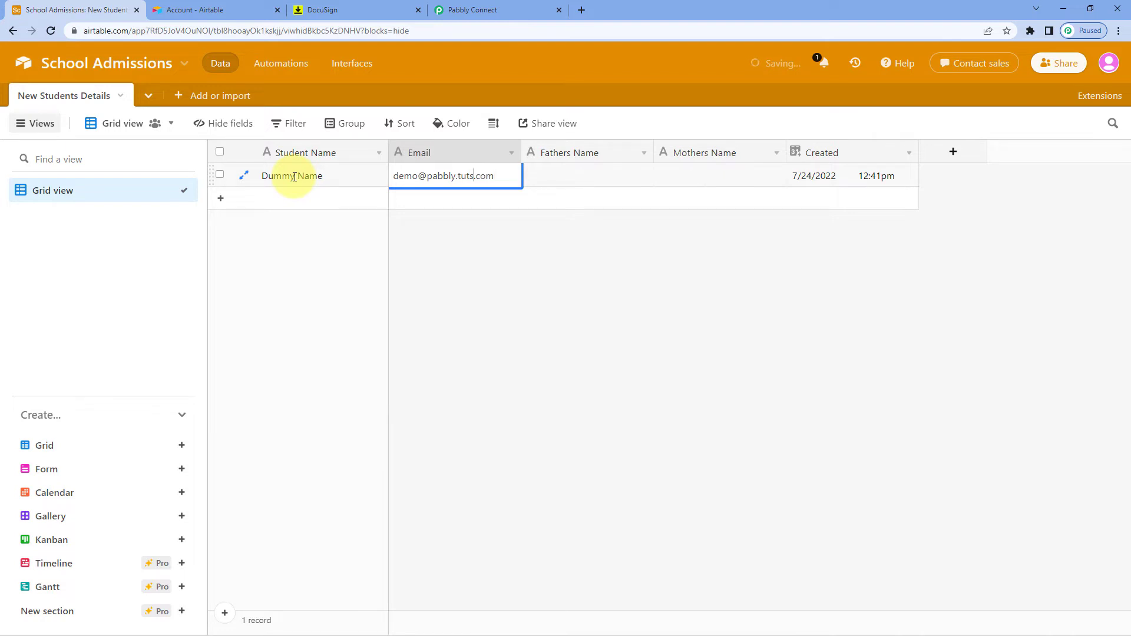
key(BackSpace)
- Fill in the new record's parent fields with "Test Father name" and "Test Mother Name"
click(567, 175)
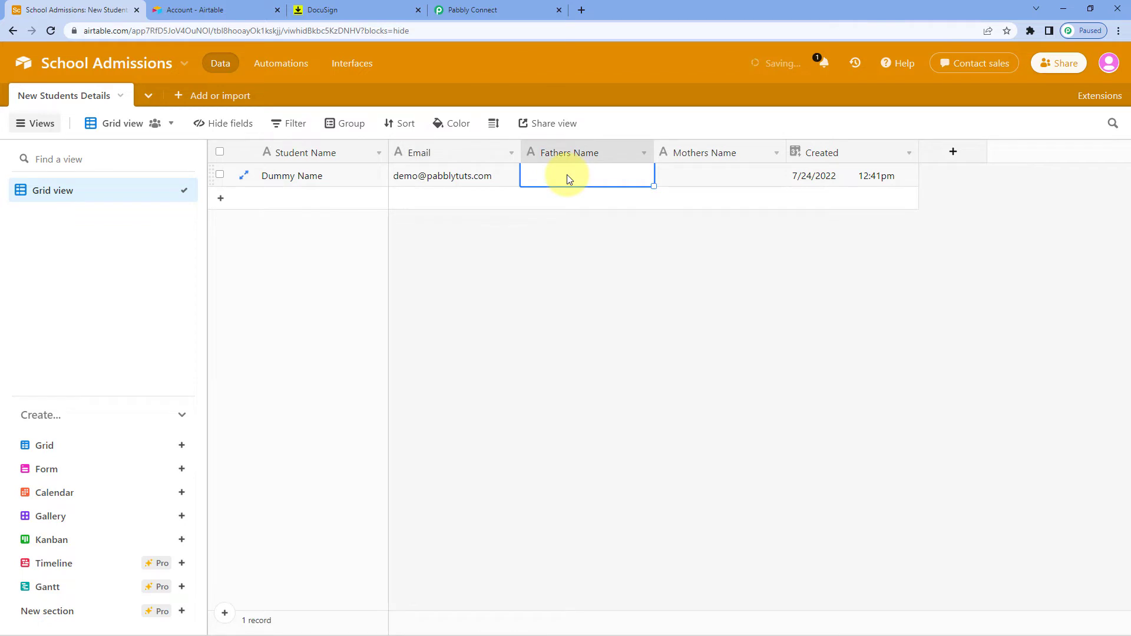
text(Te)
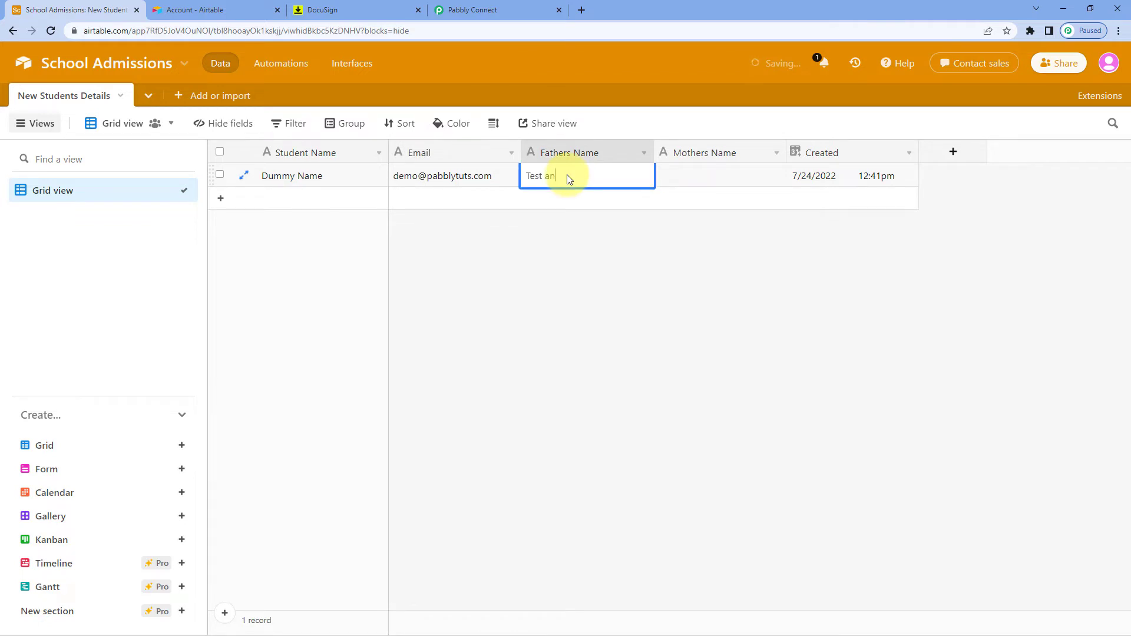
text(st an)
key(BackSpace)
key(BackSpace)
text(Father name)
key(Tab)
text(Test Mother Name)
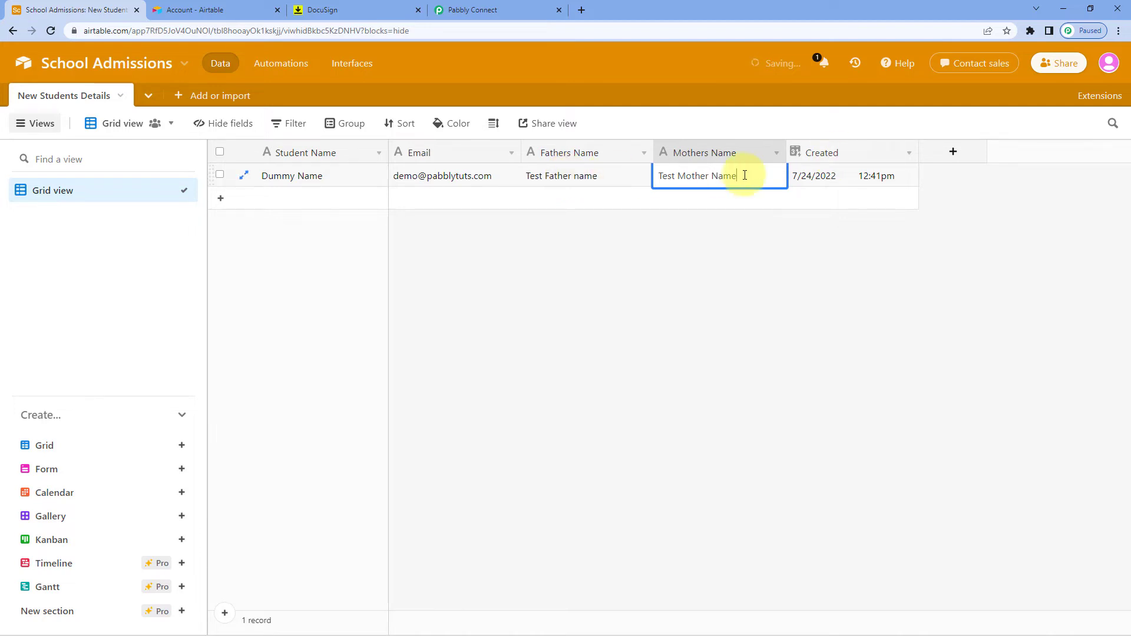
- Correct the capitalization of the record's Fathers Name entry to "Test Father Name"
click(580, 175)
triple_click(580, 175)
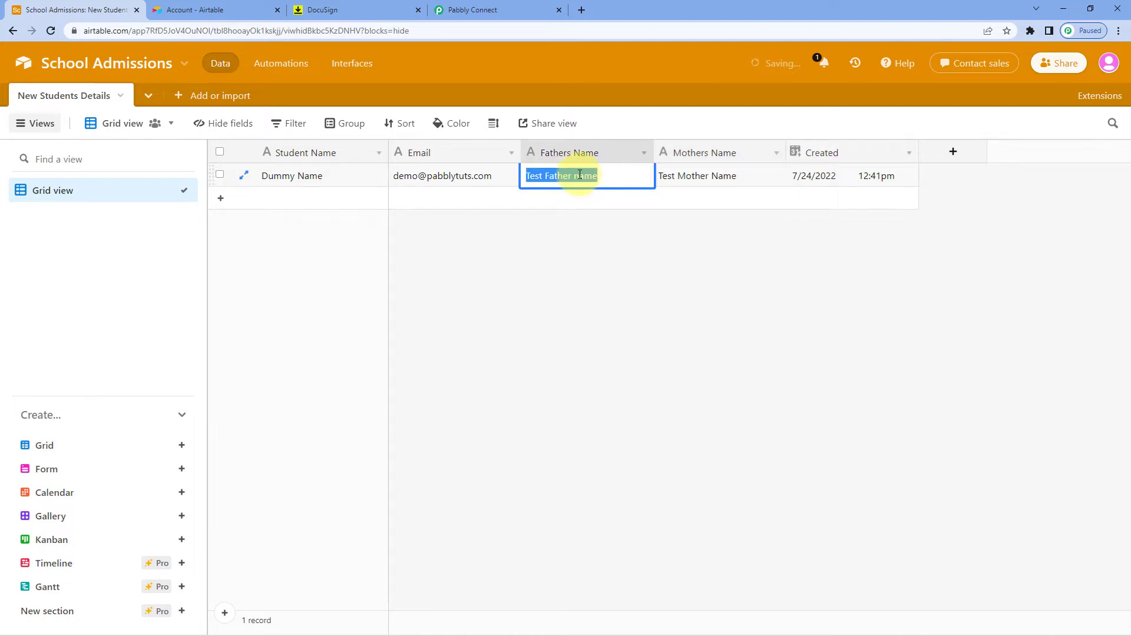
click(579, 175)
key(BackSpace)
text(N)
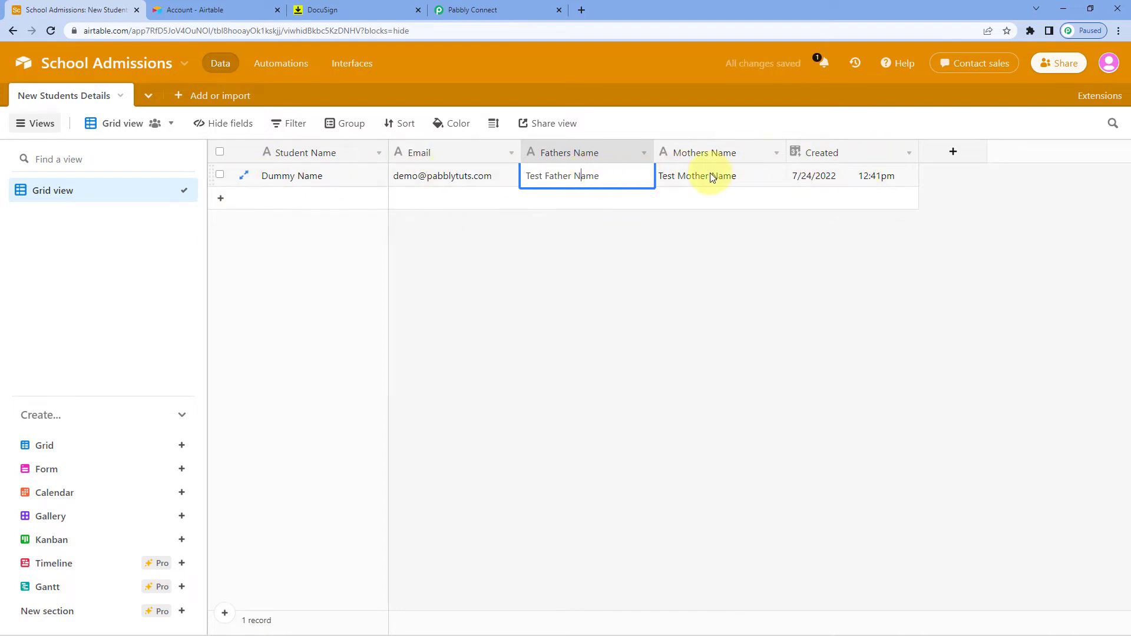
click(792, 233)
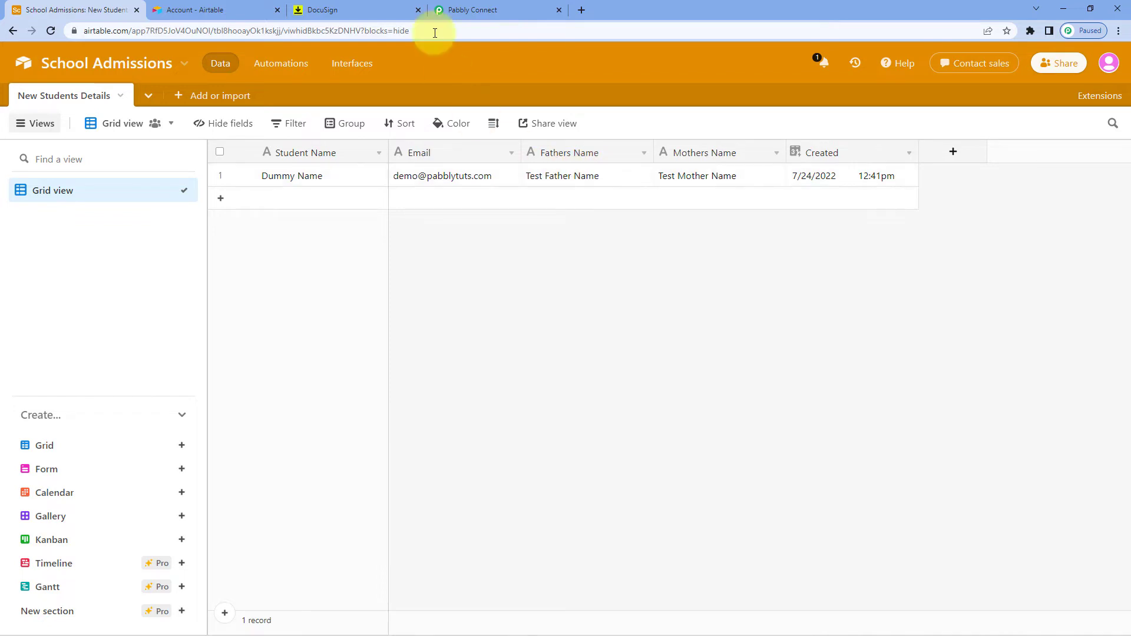
- Save the Airtable trigger in Pabbly Connect, send a test request and review the received response
click(472, 7)
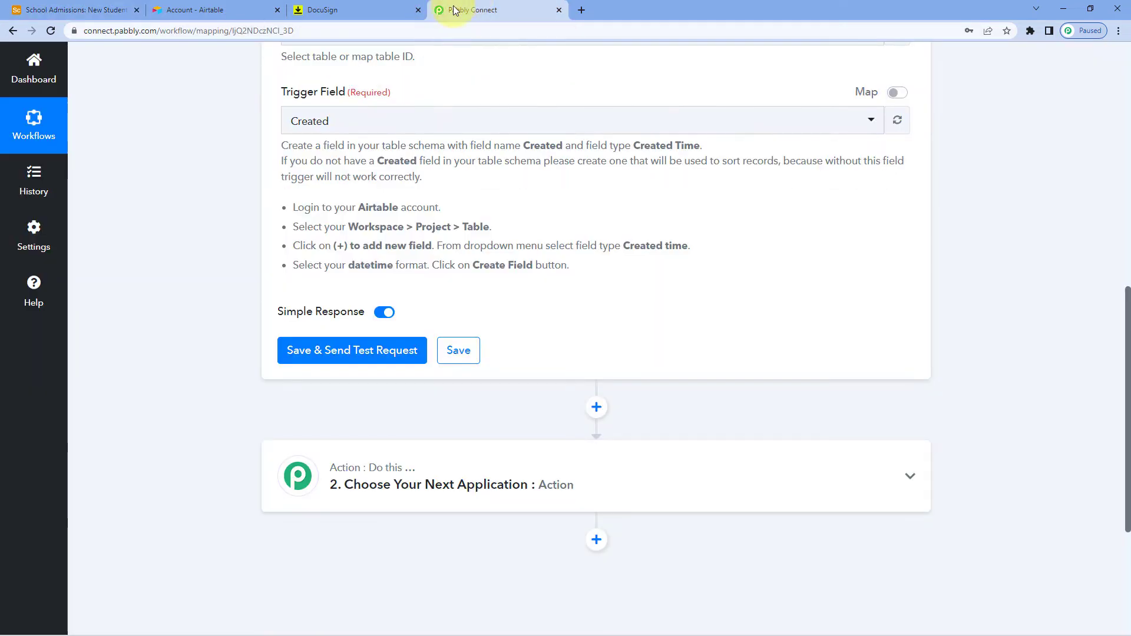
click(340, 361)
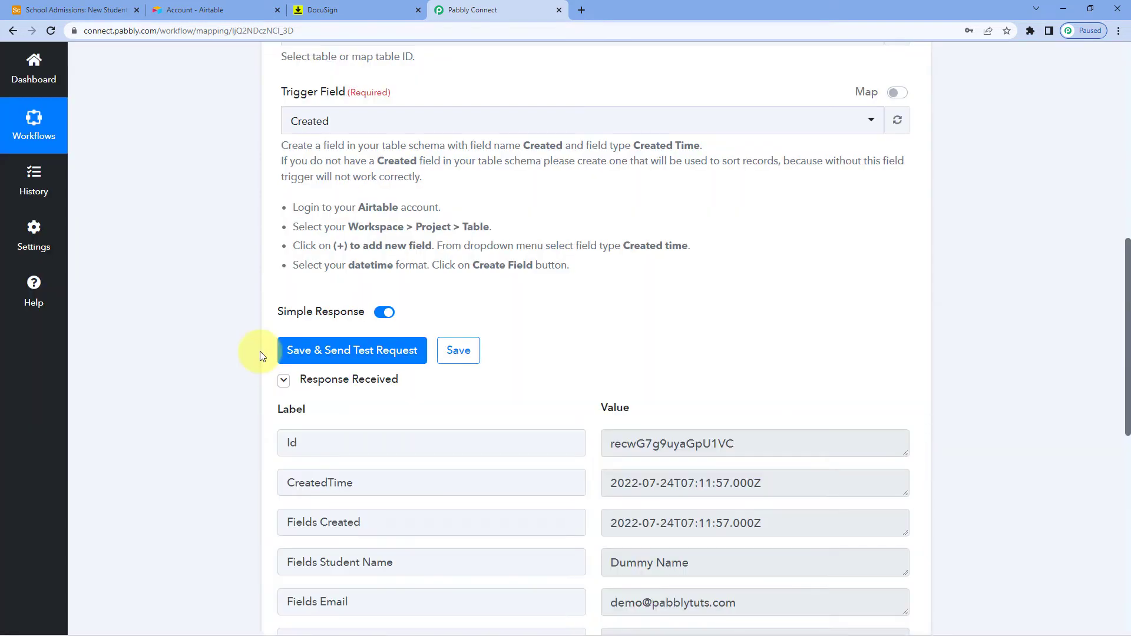
scroll(260, 351, down, 4)
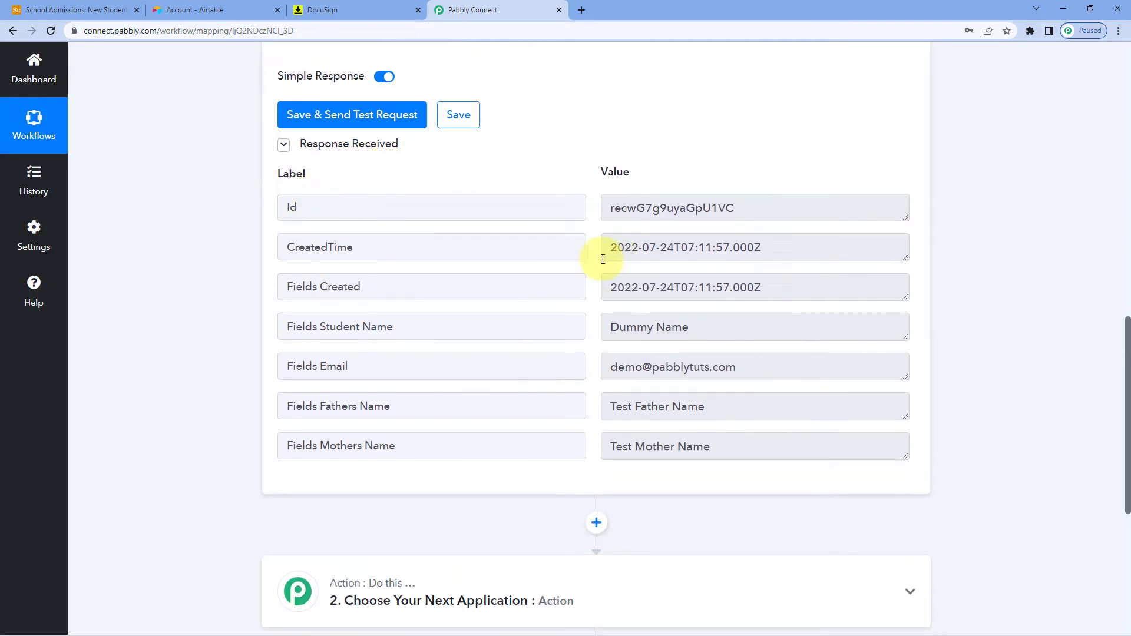
scroll(608, 259, down, 3)
scroll(581, 268, up, 2)
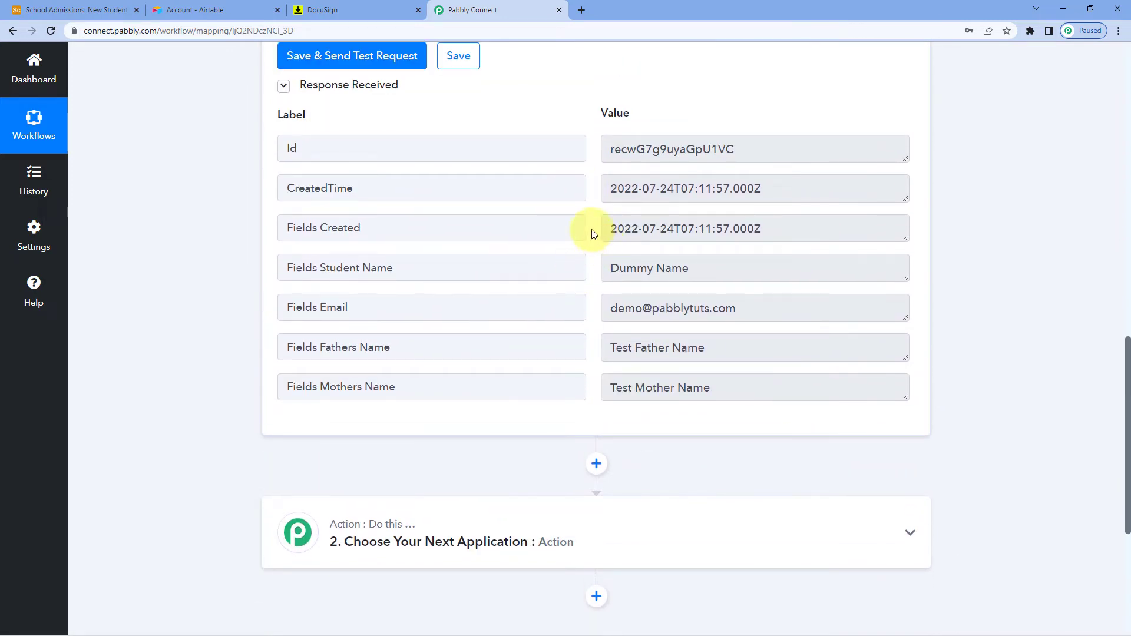
scroll(594, 233, up, 1)
- Compare the student name, email and parents' names in the Pabbly Connect response with the record in the Airtable table
click(34, 6)
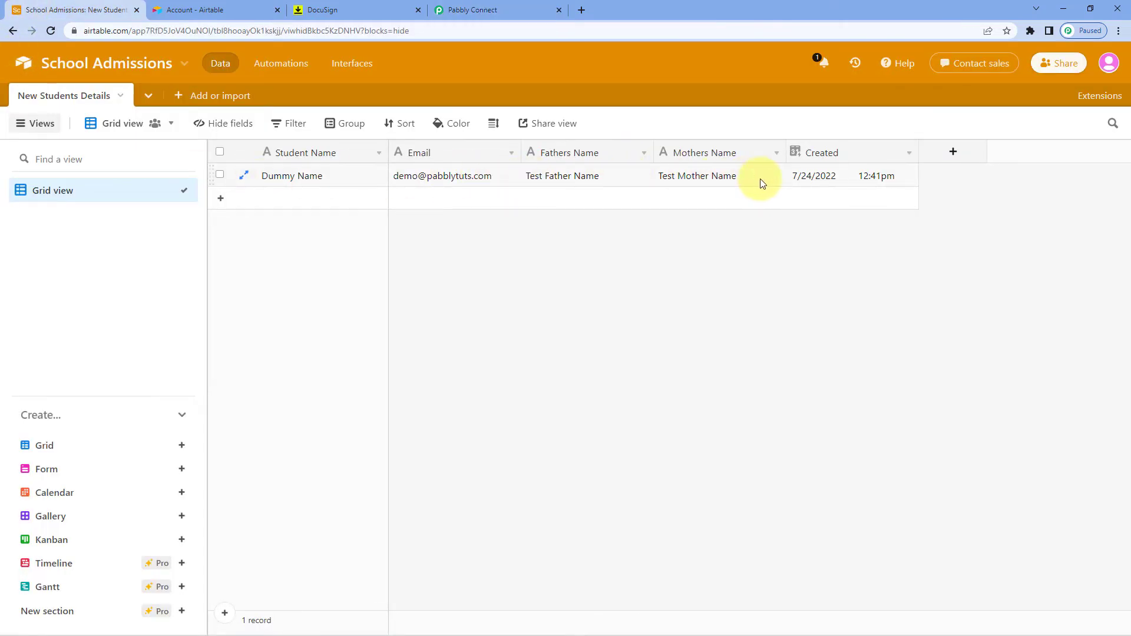
click(476, 7)
scroll(542, 206, down, 3)
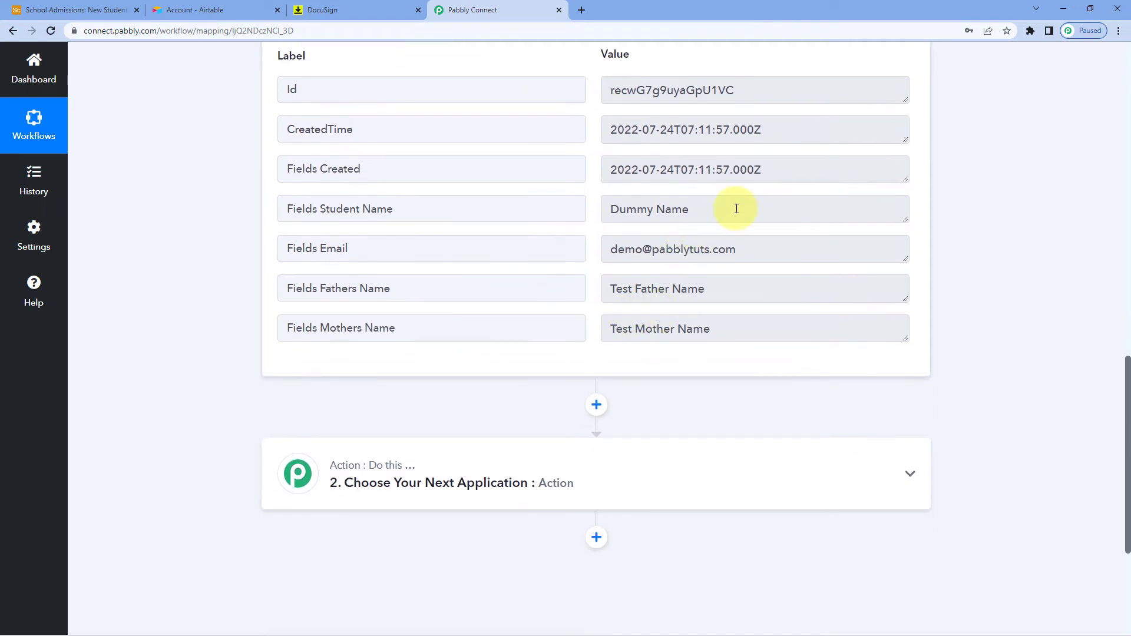
click(732, 212)
click(740, 246)
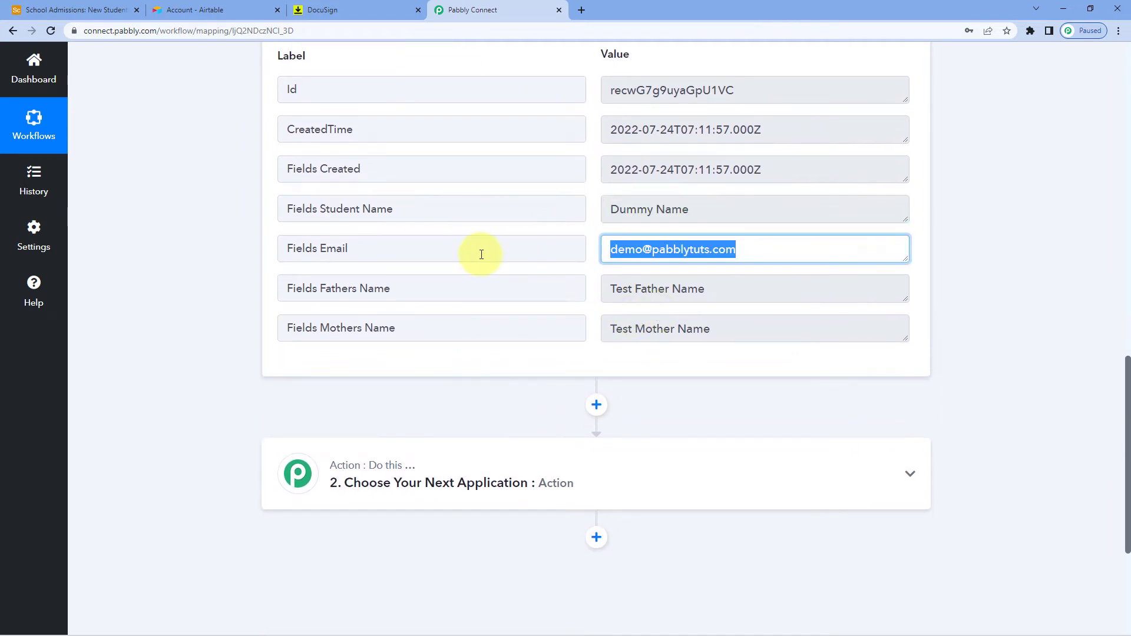
click(730, 290)
click(694, 328)
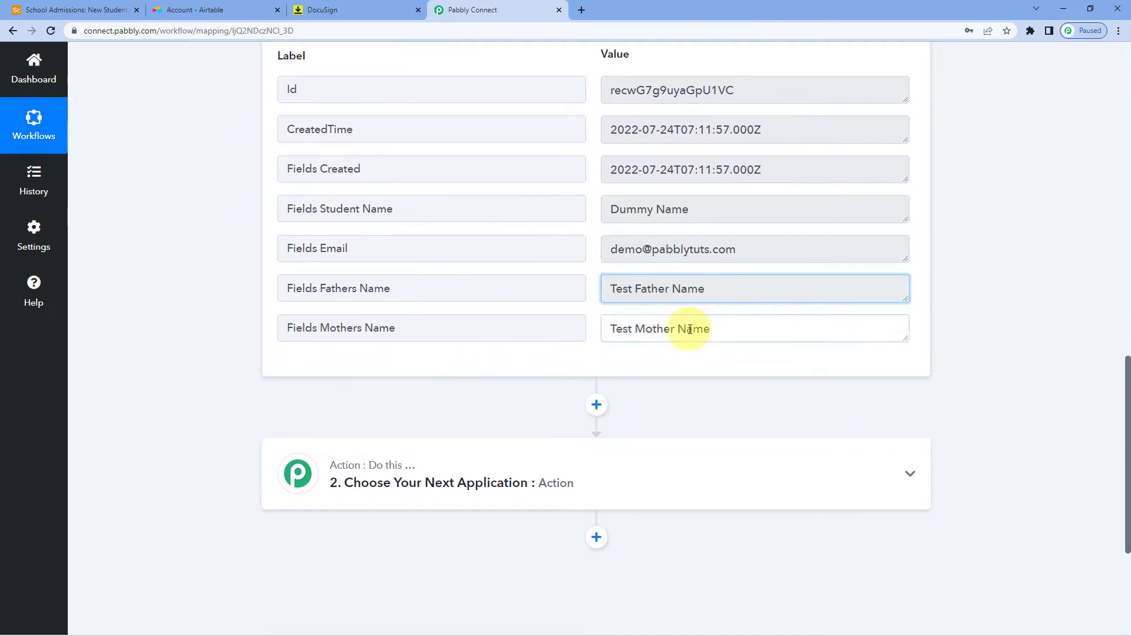
click(593, 247)
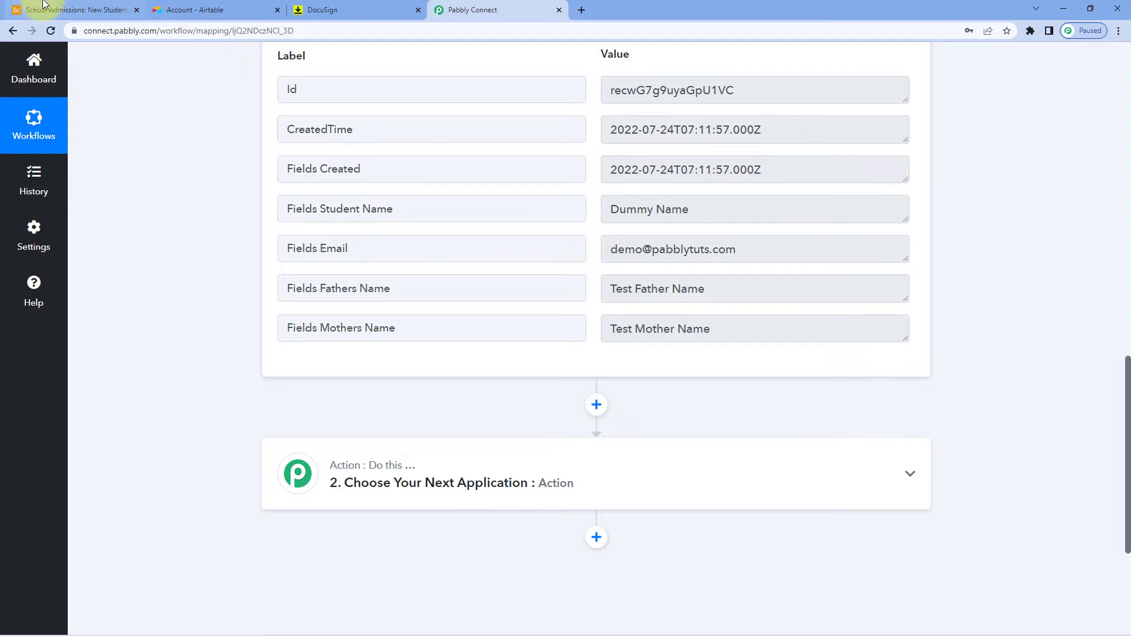
click(59, 10)
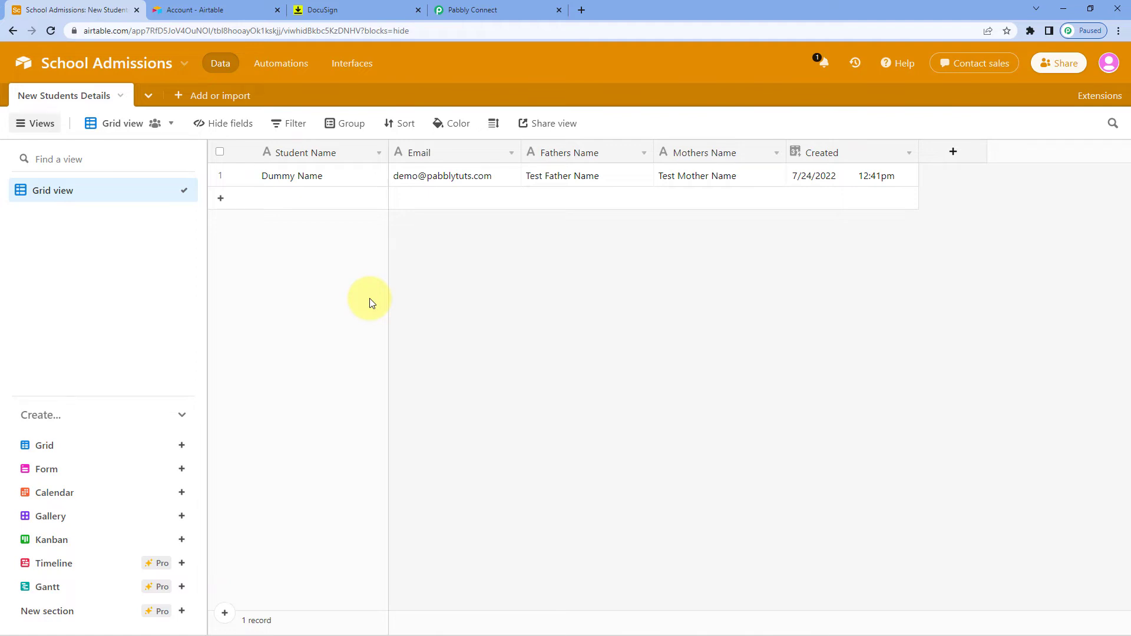
- Check the student's email value in the Airtable response received in Pabbly Connect
click(495, 9)
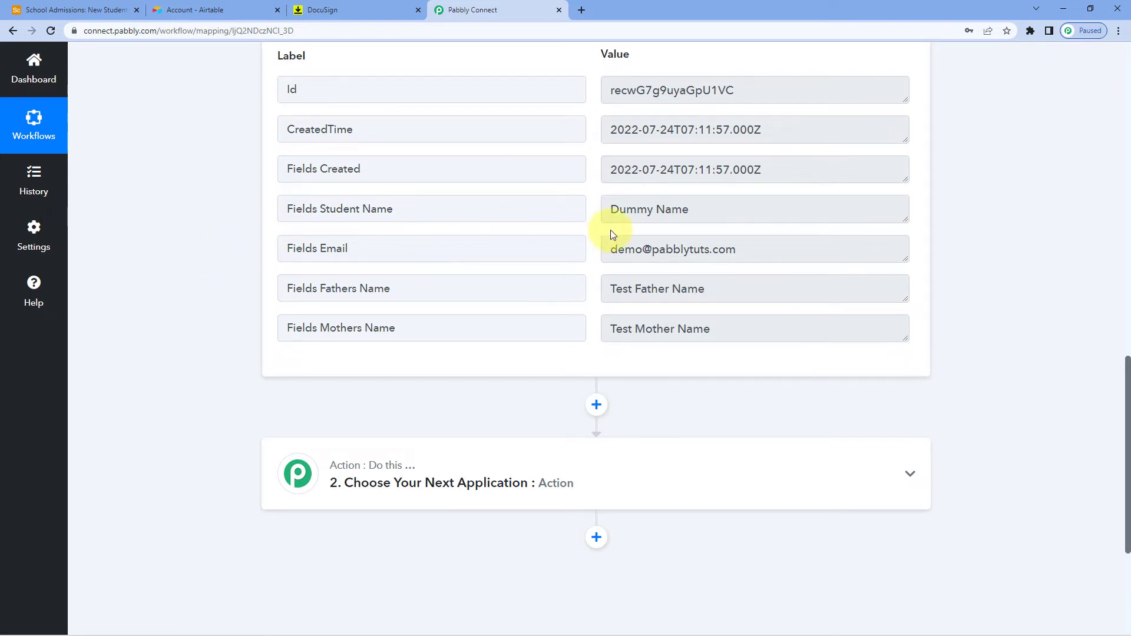
drag(751, 250, 609, 250)
click(591, 245)
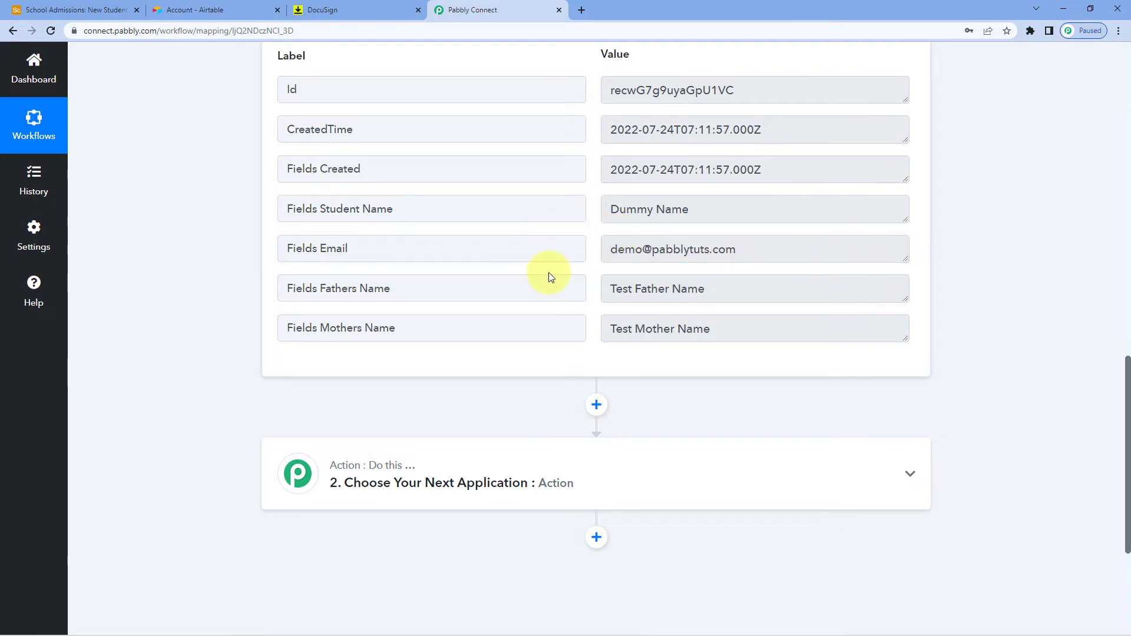
- Set the workflow's action step to Docusign with the action event Create Signature Request with Template
scroll(227, 280, down, 4)
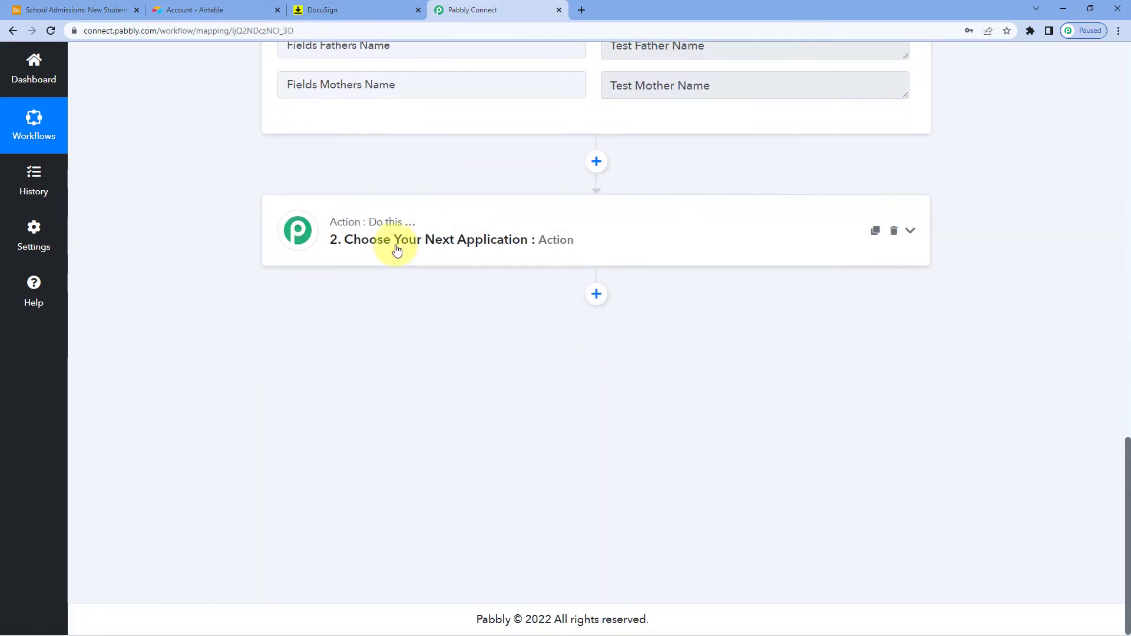
click(396, 246)
scroll(238, 234, down, 2)
click(321, 201)
text(DocuSig)
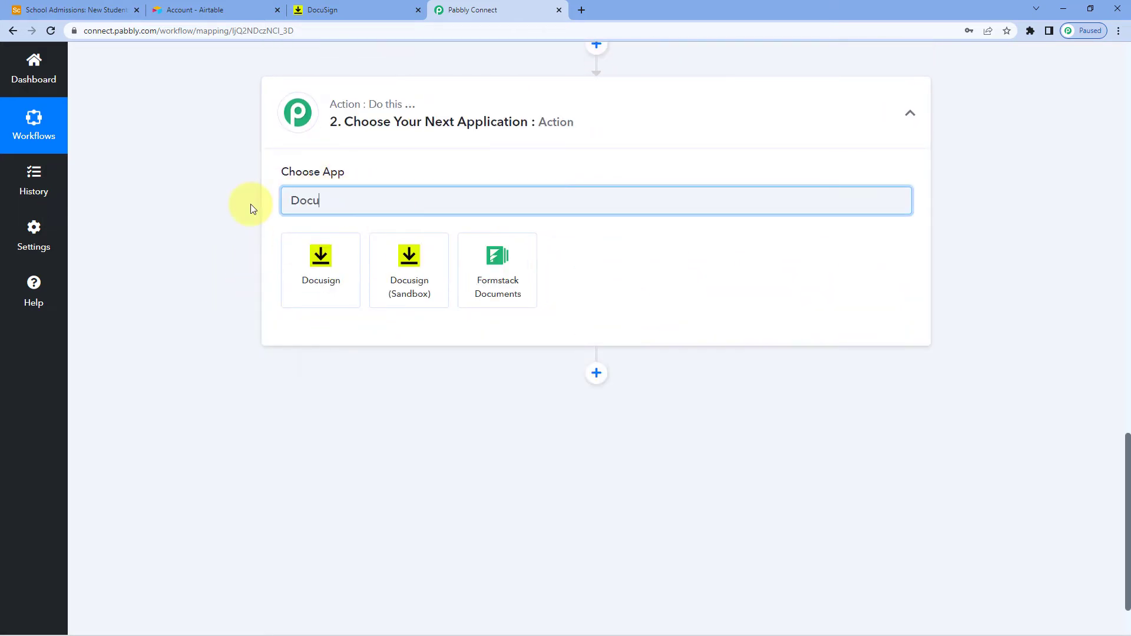
text(n)
click(350, 272)
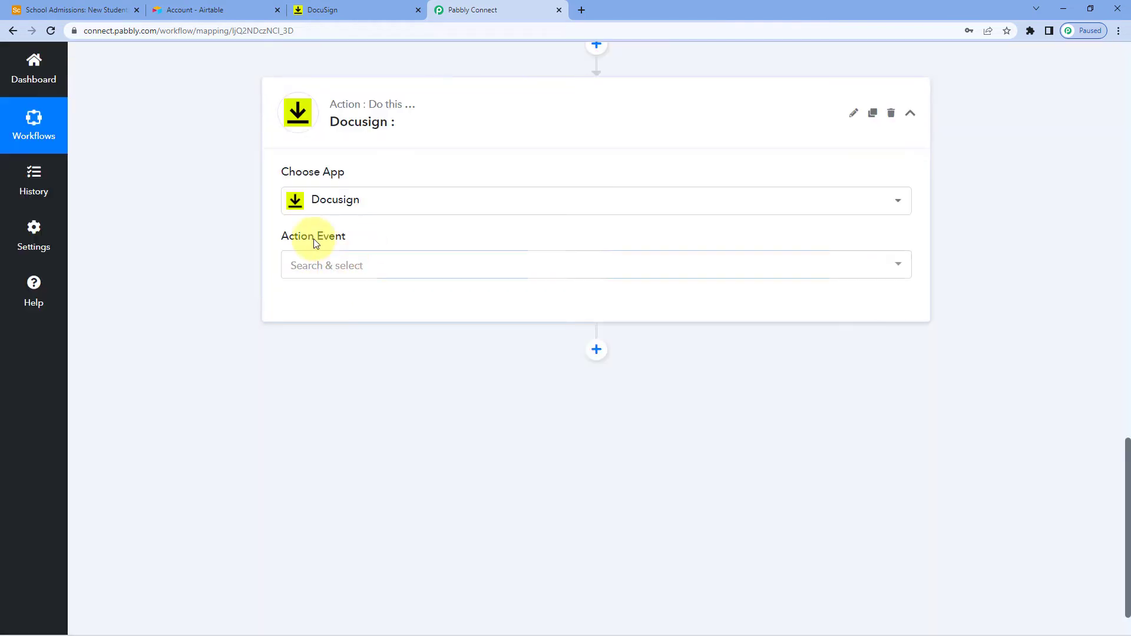
click(366, 269)
scroll(227, 272, down, 1)
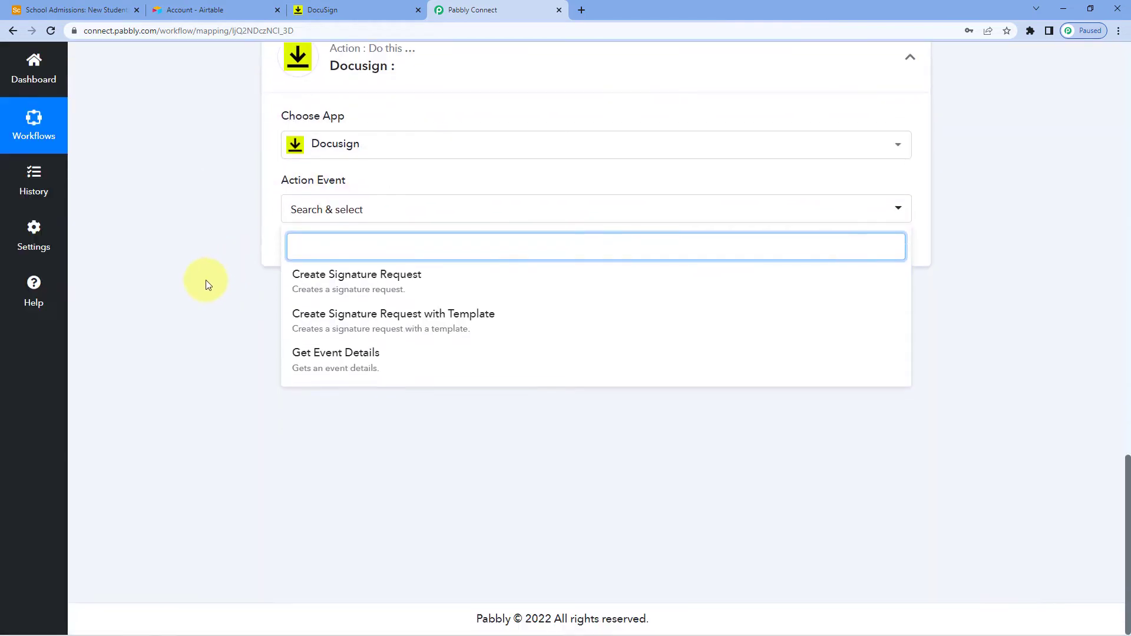
click(393, 319)
- Add a new Docusign connection for the action step and authorize the account
click(323, 258)
click(527, 195)
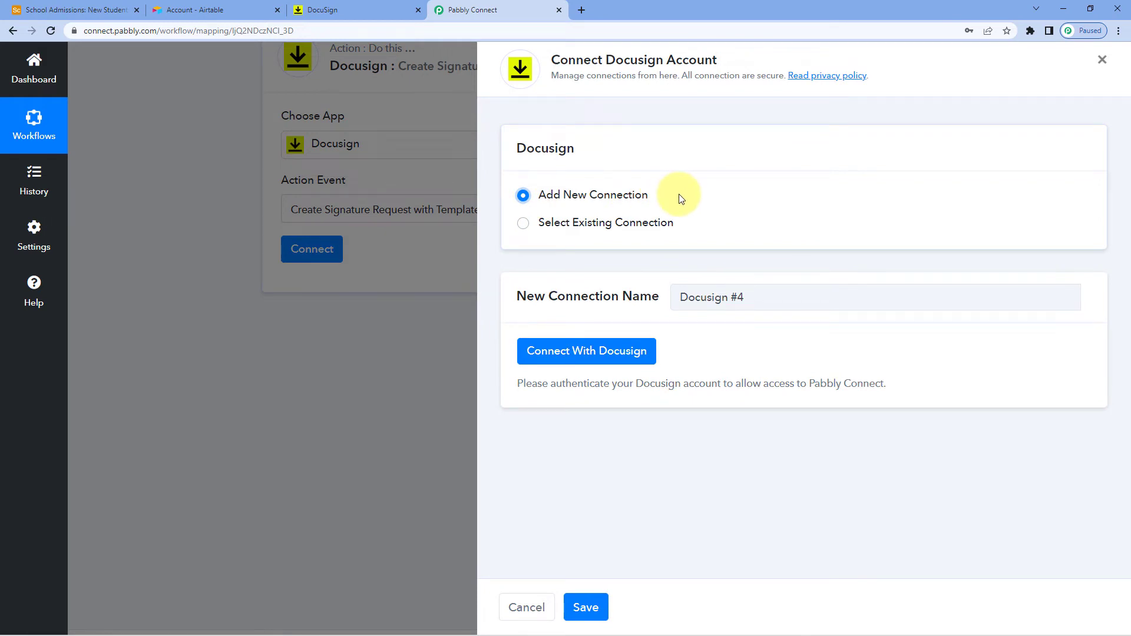
click(557, 357)
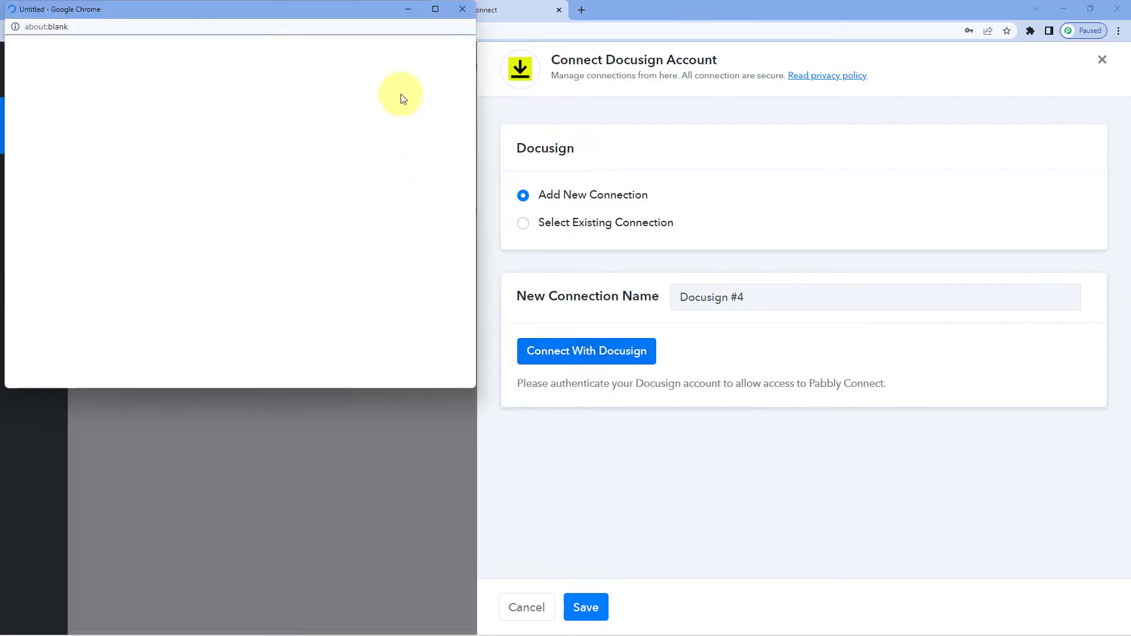
drag(366, 8, 365, 38)
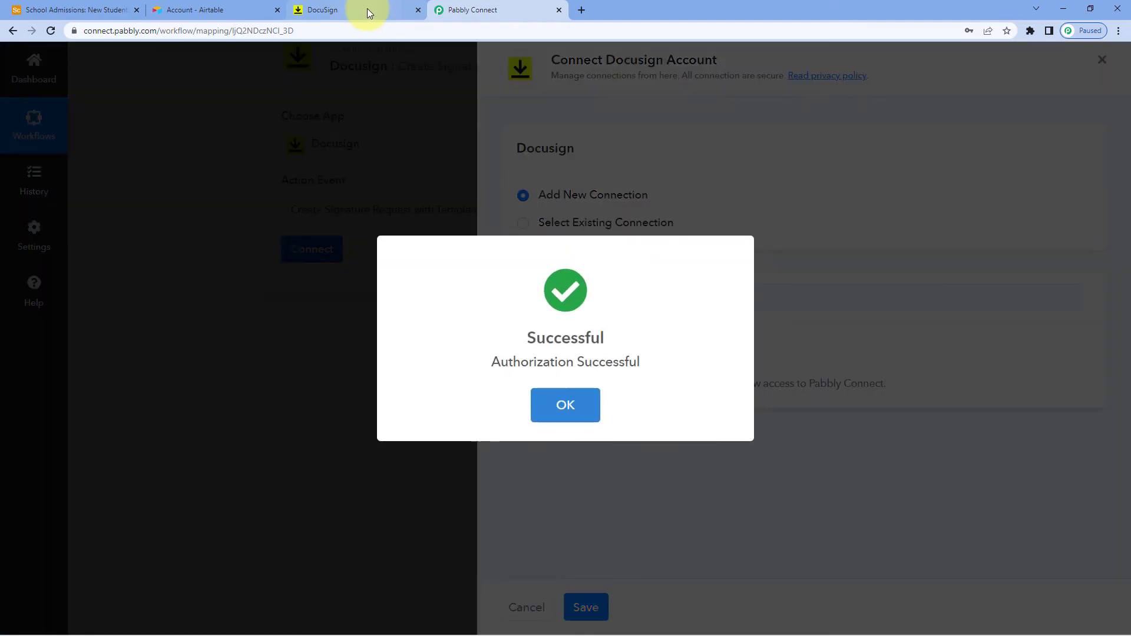
click(367, 9)
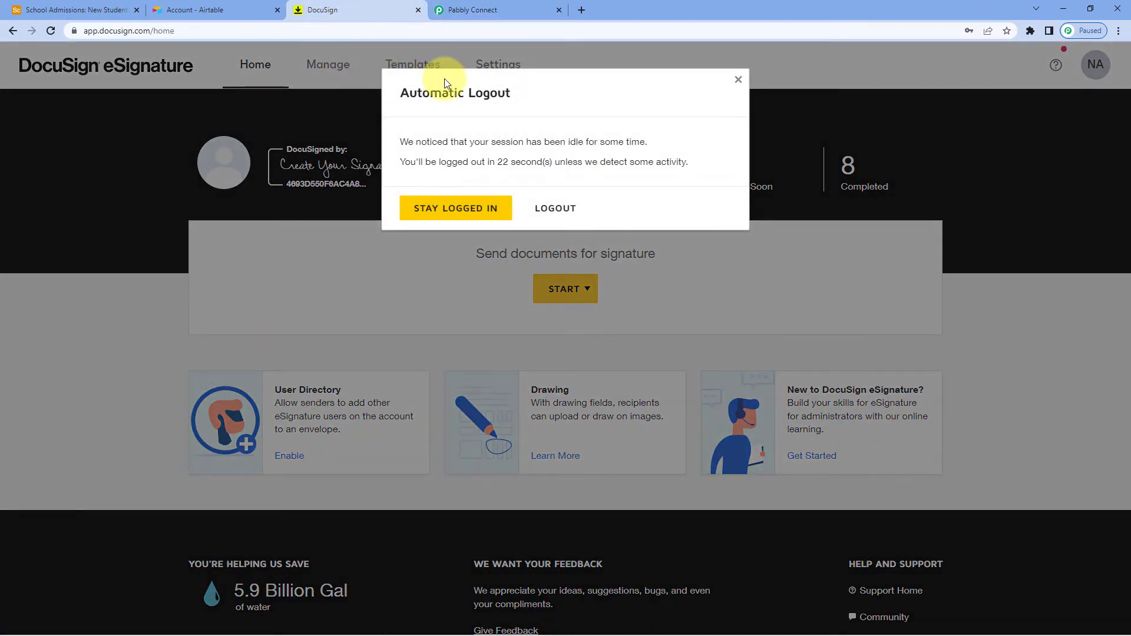
click(465, 9)
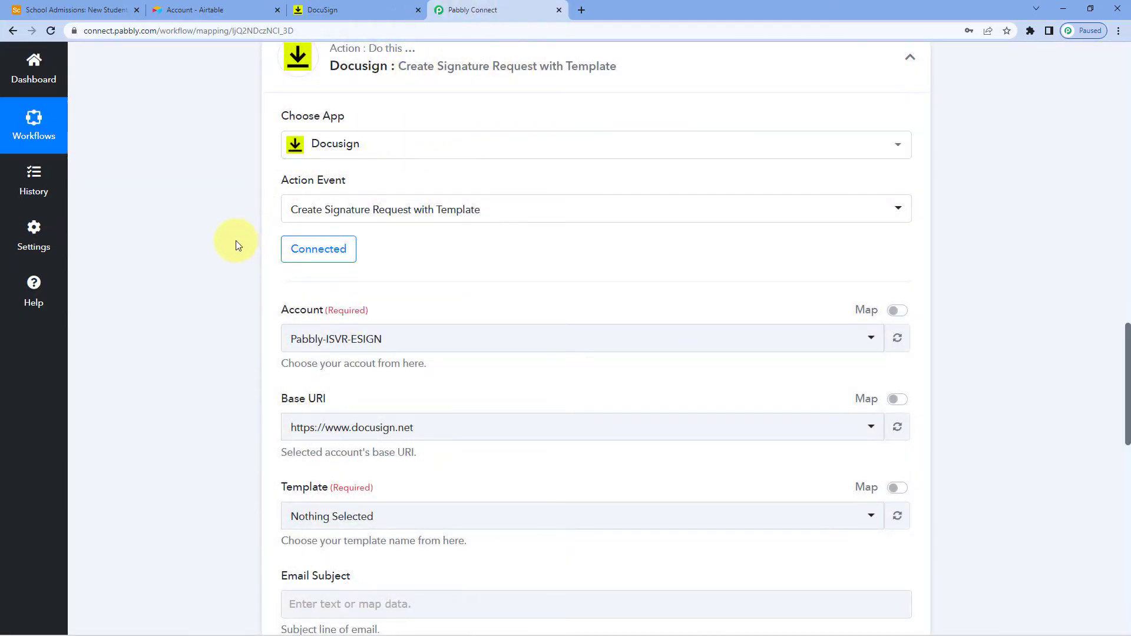
scroll(236, 241, down, 3)
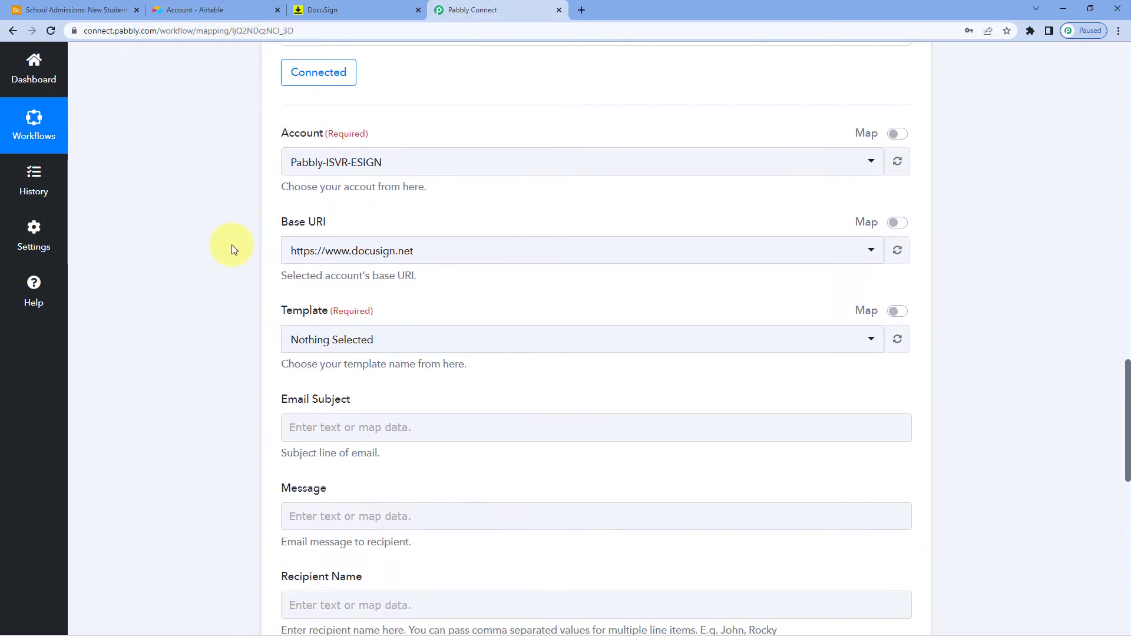
click(423, 161)
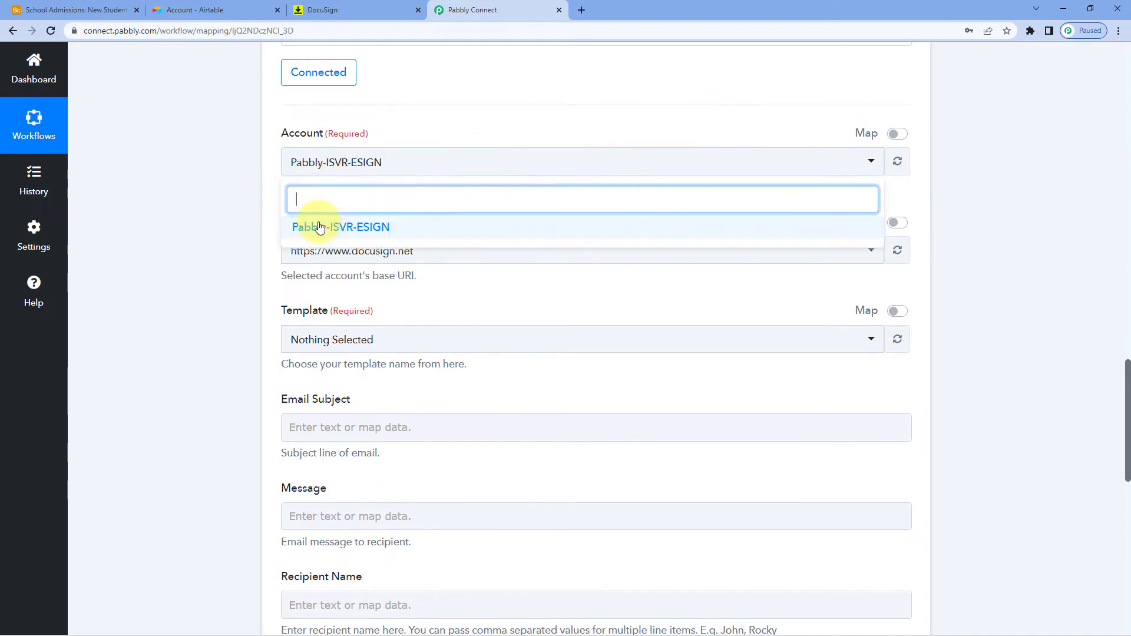
click(329, 229)
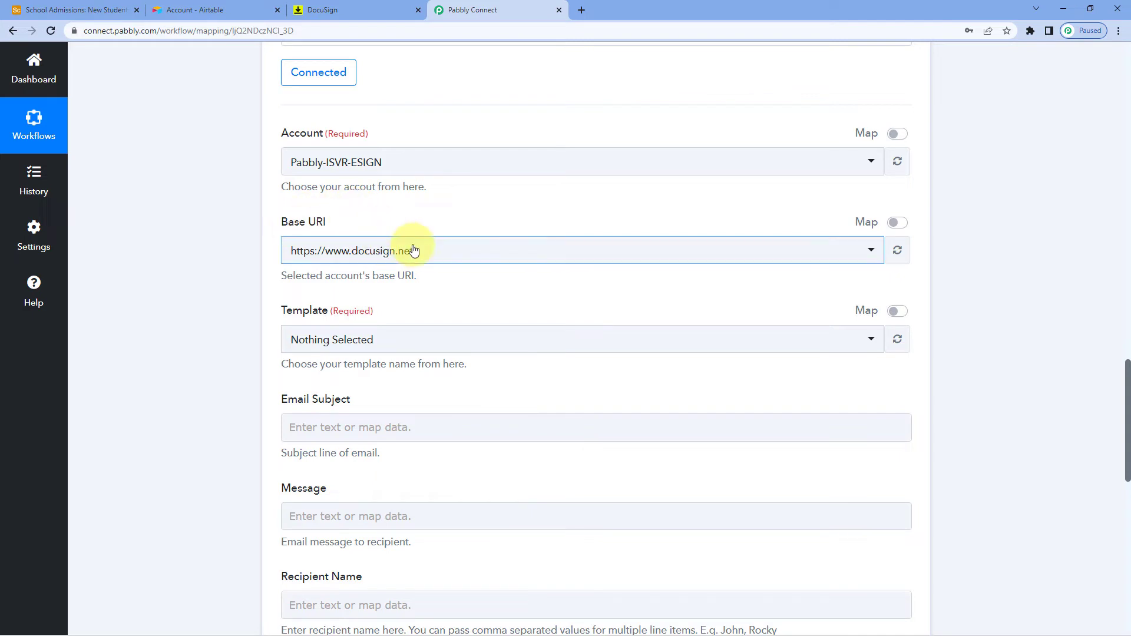
click(392, 258)
click(311, 222)
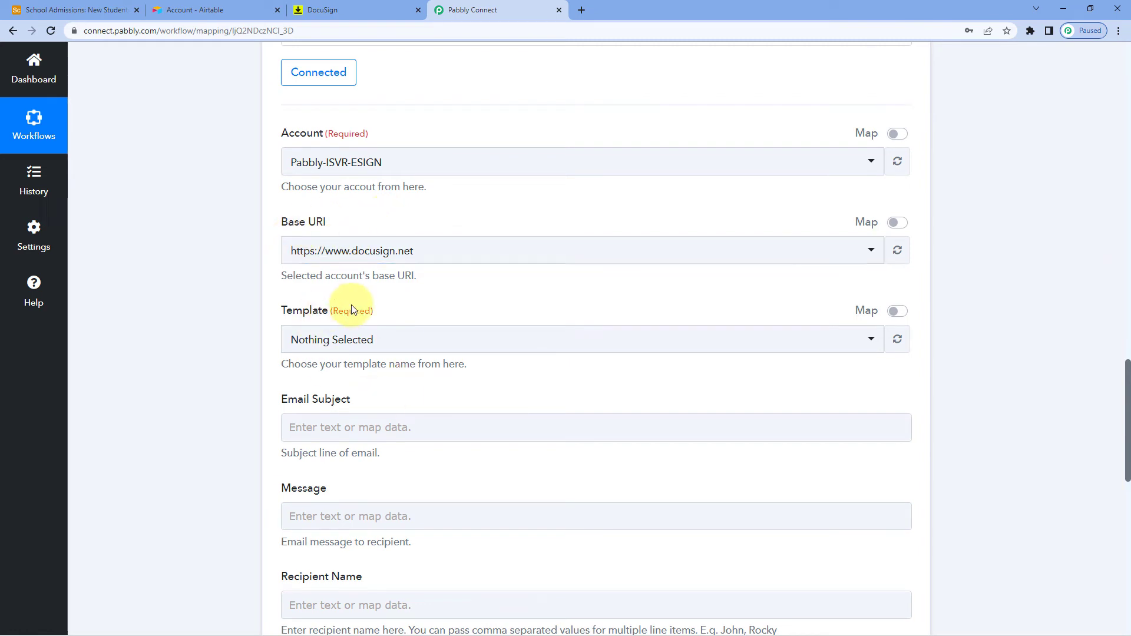
- Compare the templates offered in the Docusign action with the My Templates list in DocuSign
click(372, 334)
scroll(275, 347, down, 2)
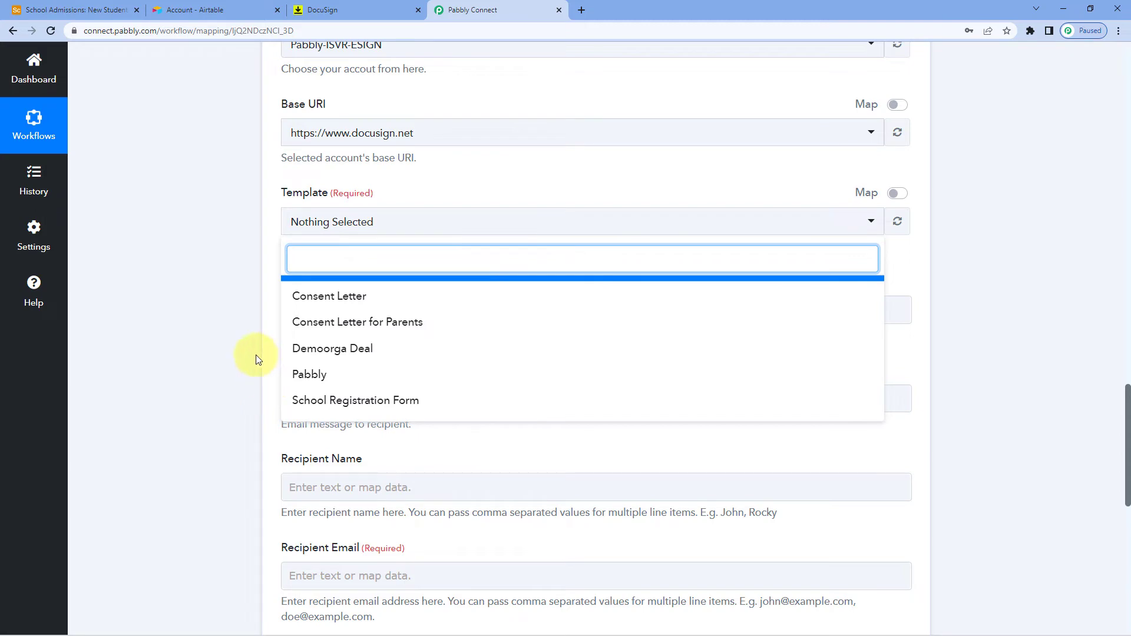
click(360, 8)
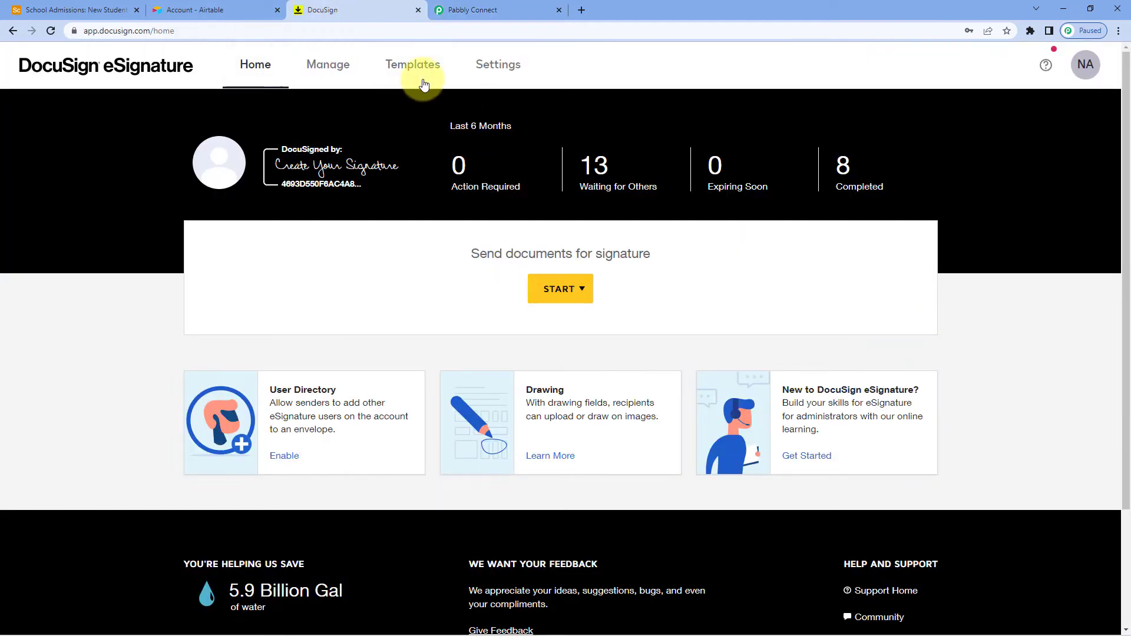
click(412, 72)
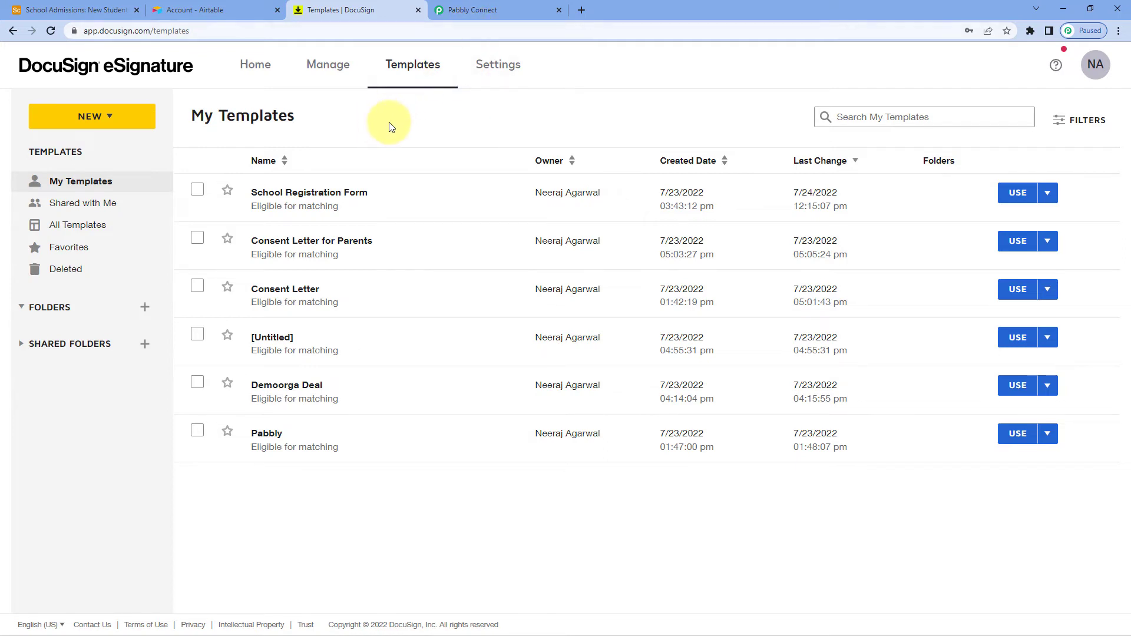
click(451, 8)
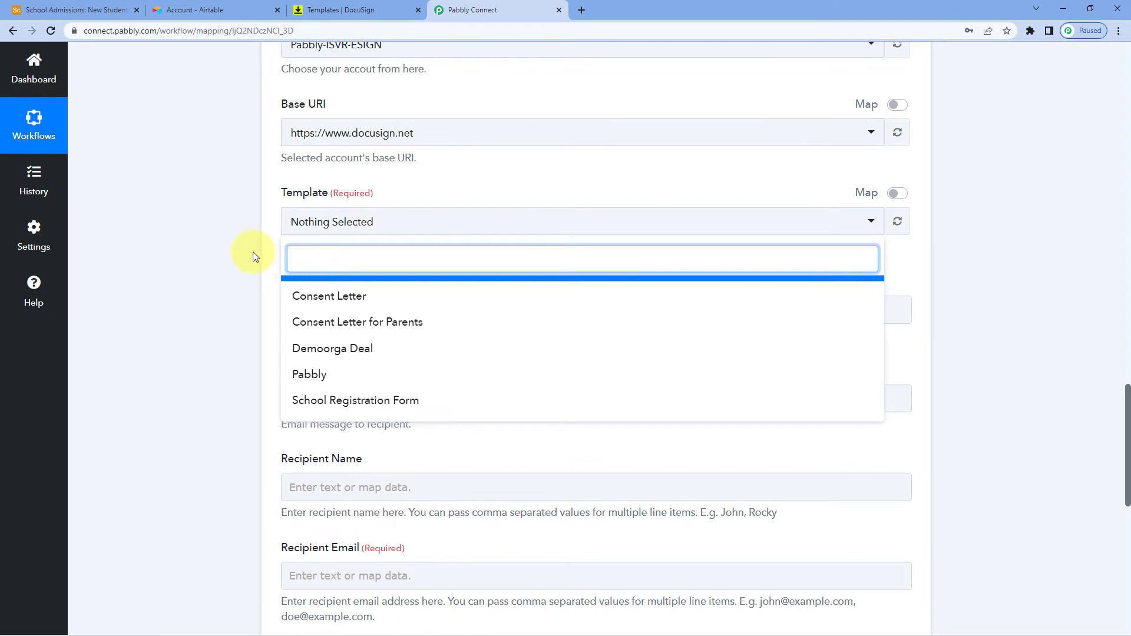
- Check the Airtable table and the DocuSign templates, and select School Registration Form as the action's template
click(65, 9)
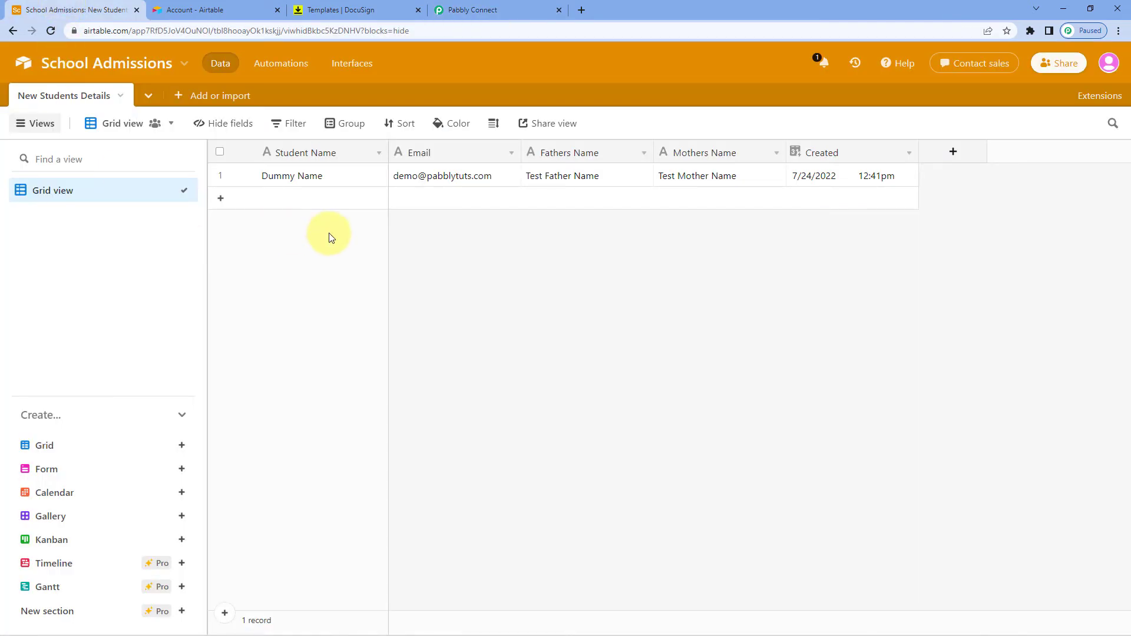
click(477, 9)
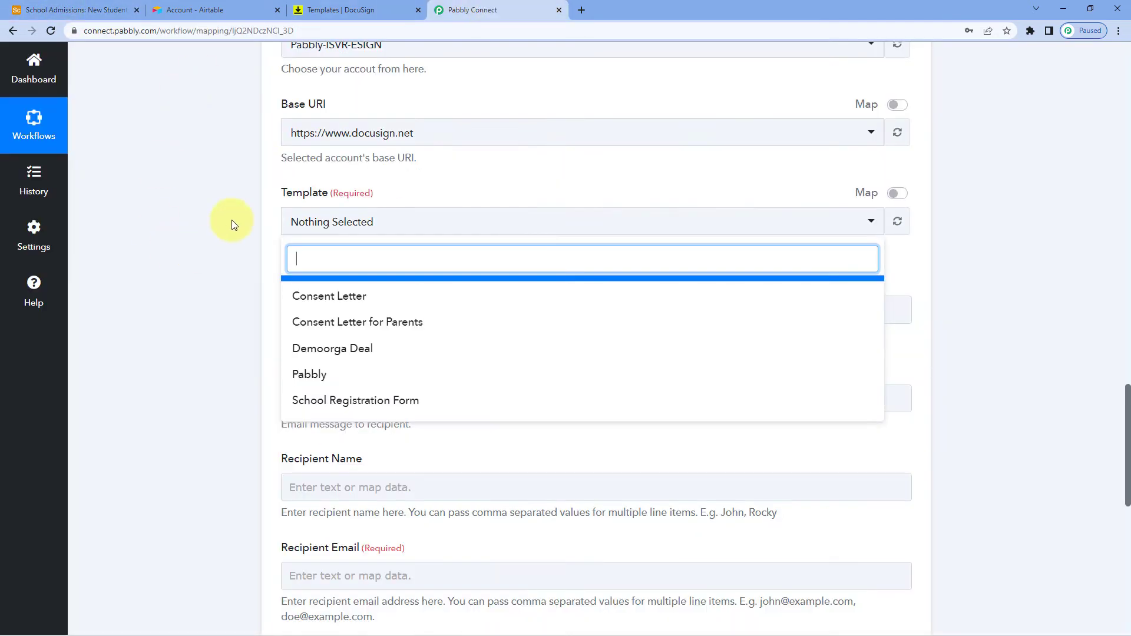
click(332, 12)
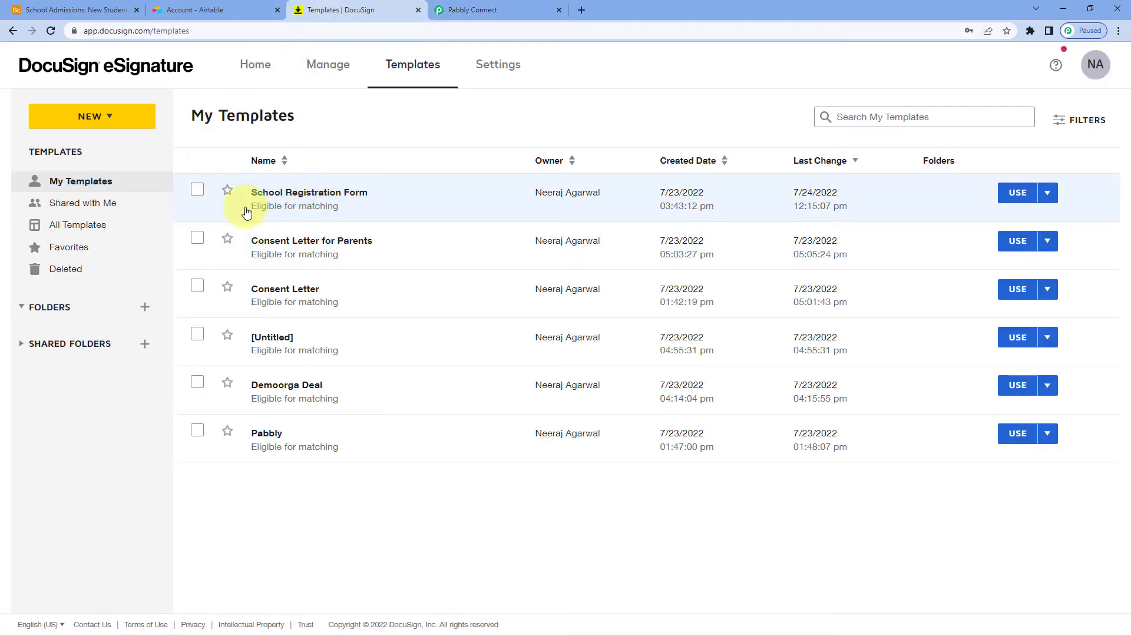
click(496, 10)
click(324, 398)
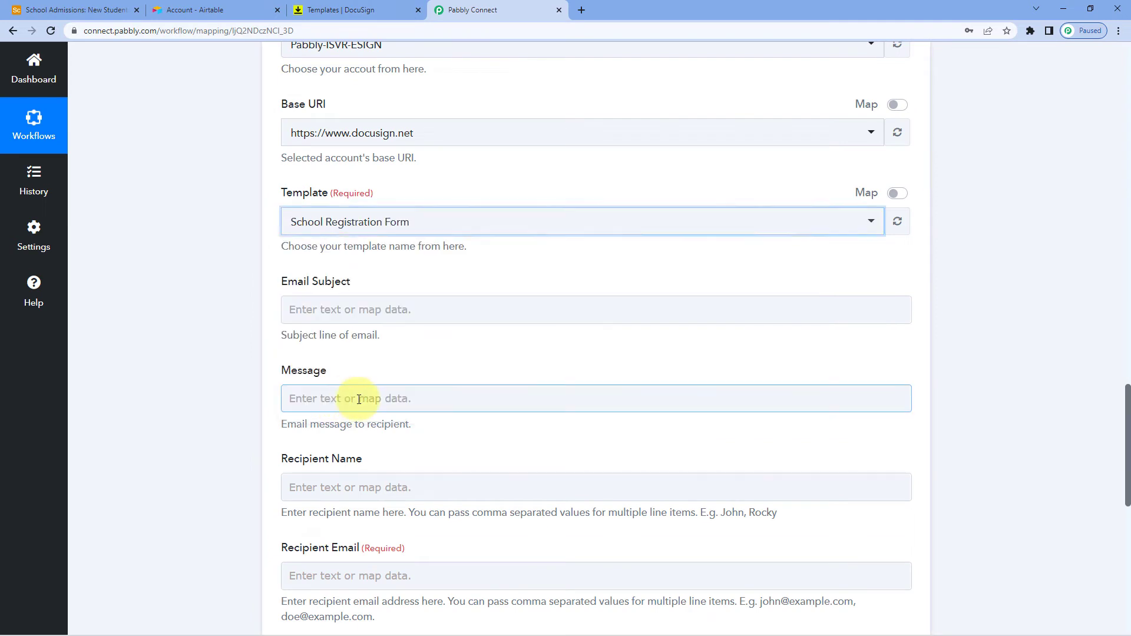
click(253, 286)
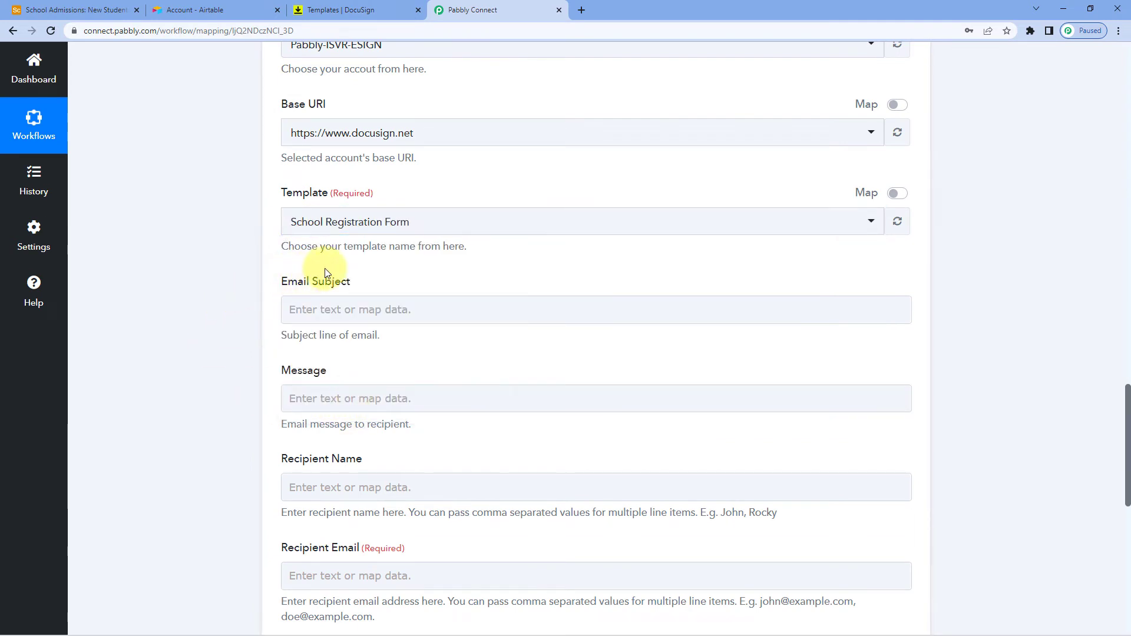
- Enter "Appliction Form for School Admission" as the email subject of the signature request
scroll(354, 270, down, 1)
scroll(354, 269, down, 1)
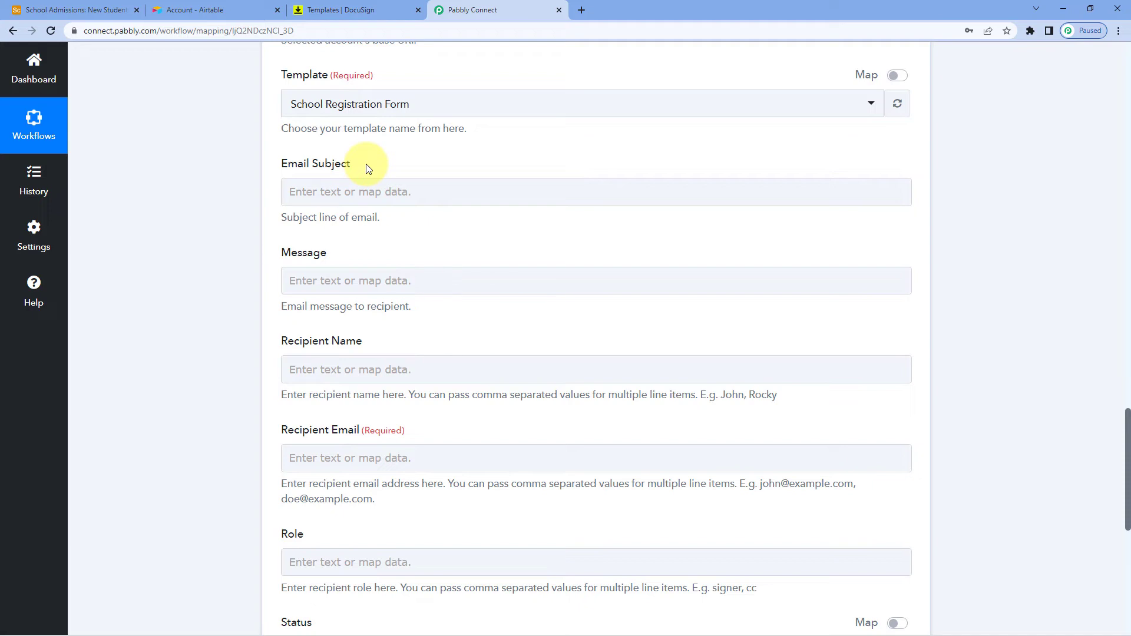
click(298, 191)
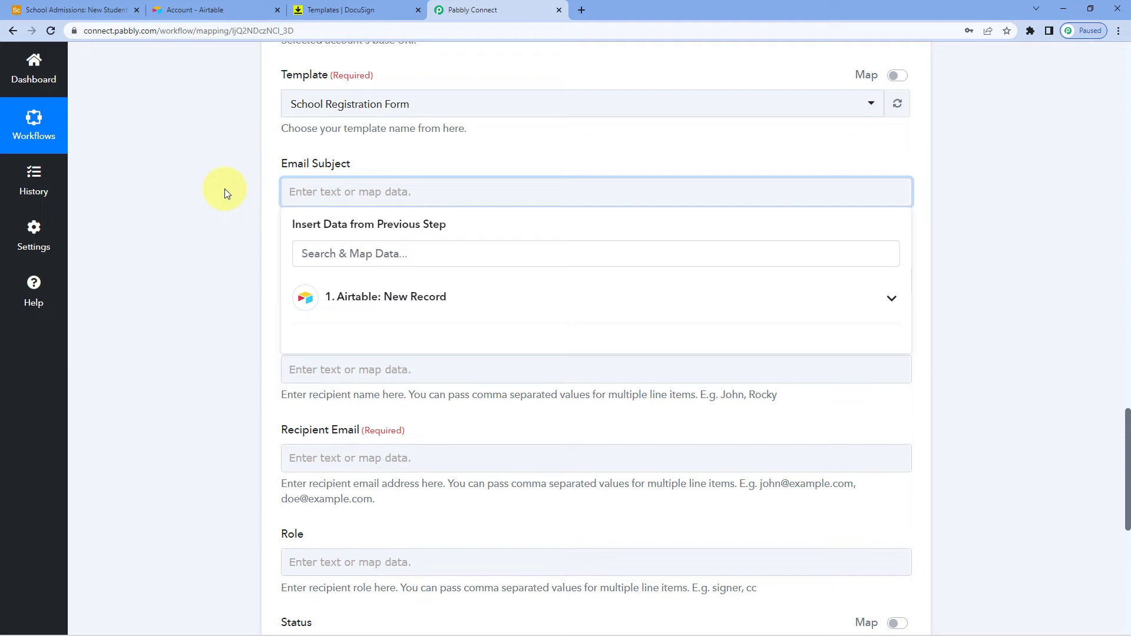
text(Appliction Form for Sch)
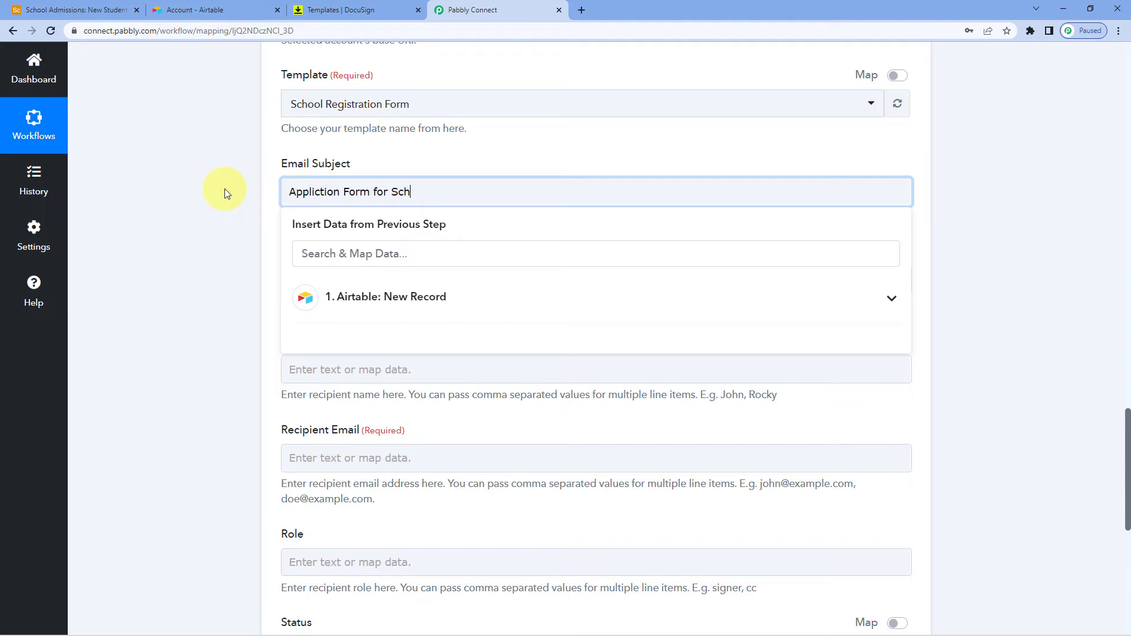
text(ool Admission)
click(253, 206)
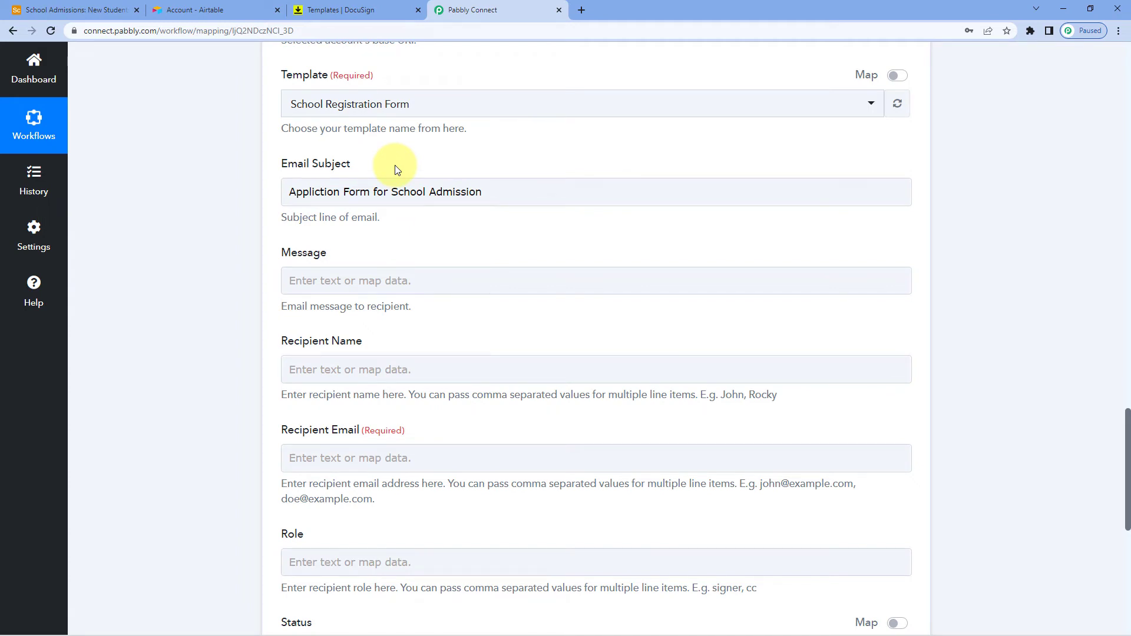
- Start the signature request's email message with the greeting "Hello"
scroll(330, 233, down, 2)
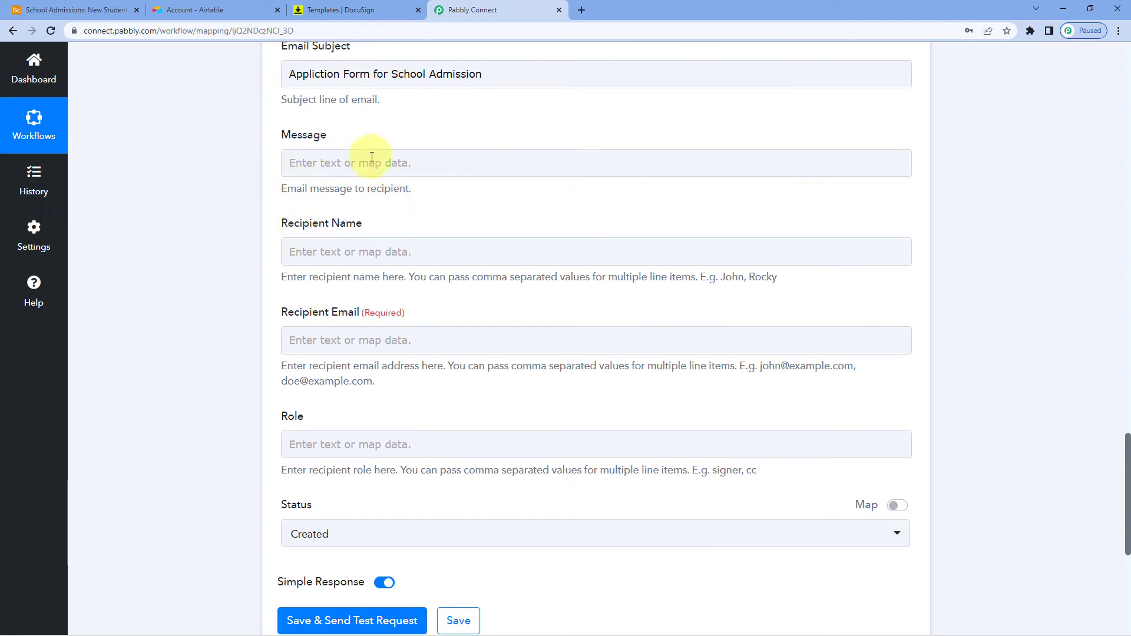
click(303, 164)
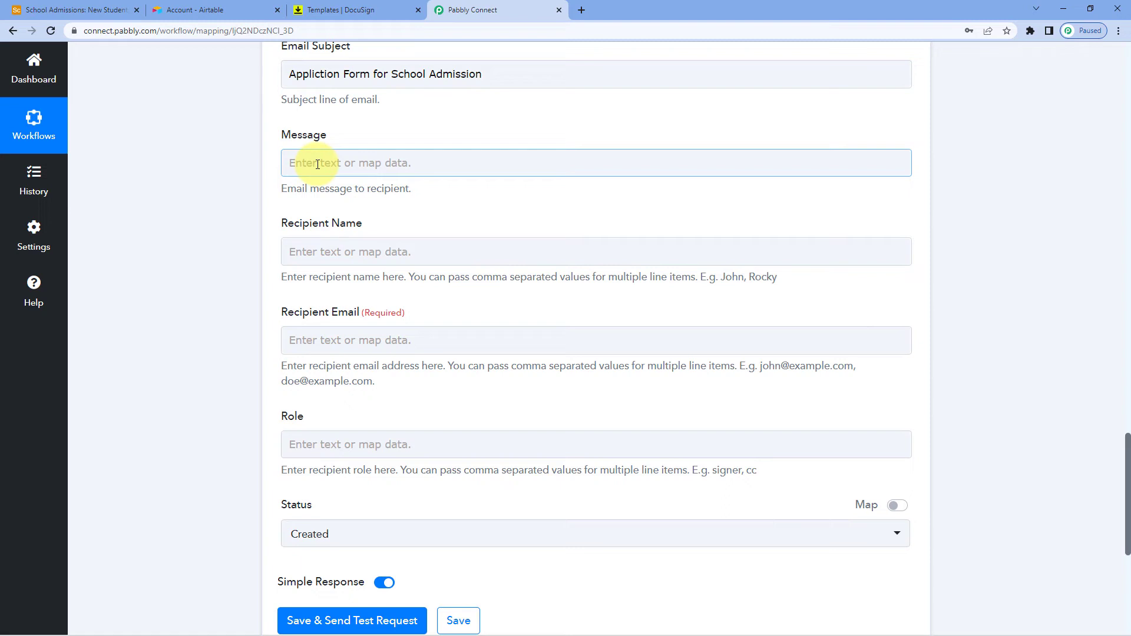
click(318, 164)
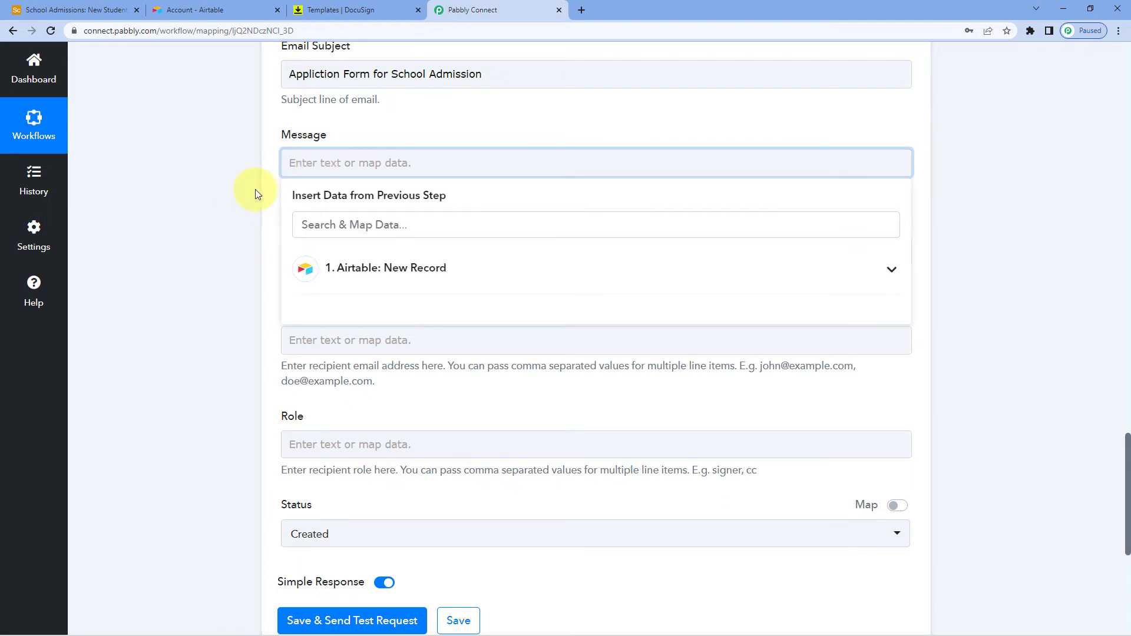
text(Hello)
- Look up the student name in the Airtable table and in the trigger's received response in Pabbly Connect
click(88, 10)
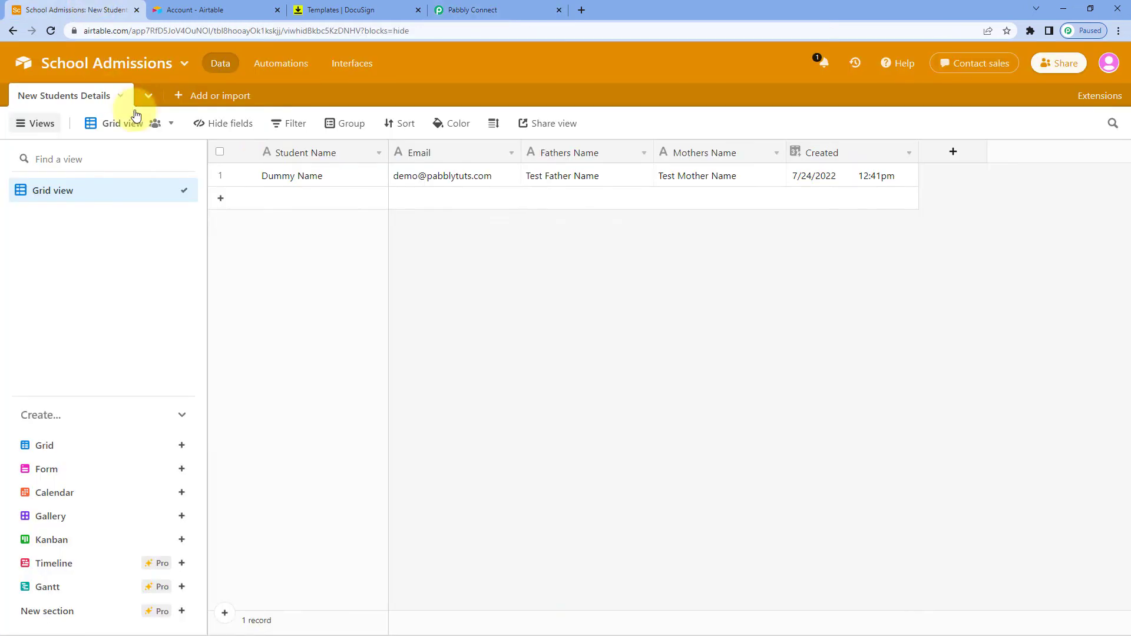
click(465, 8)
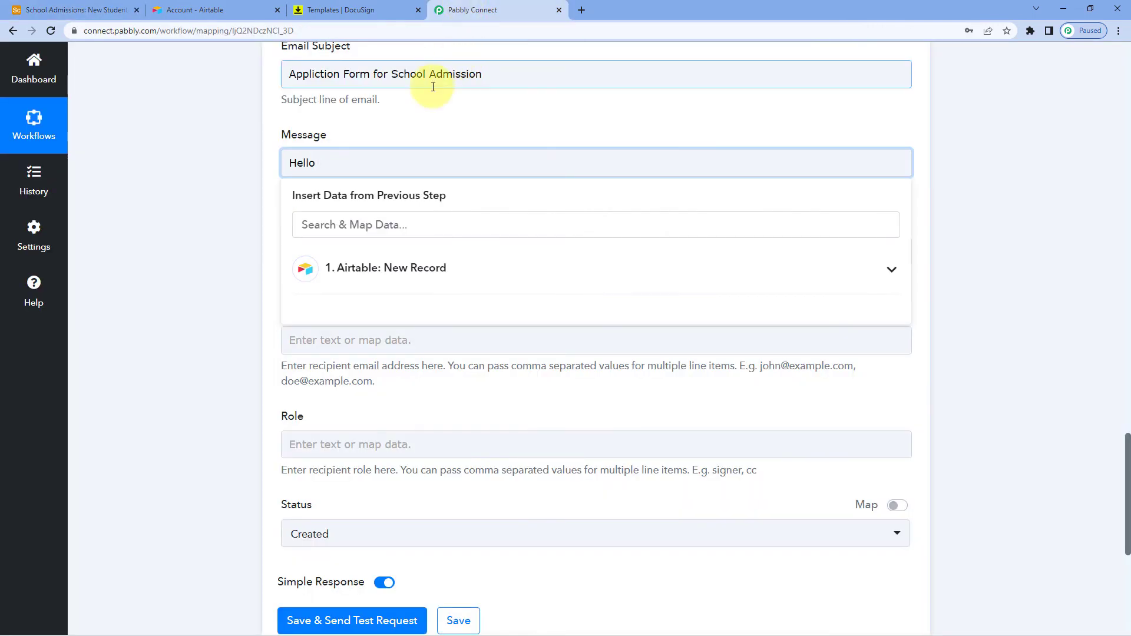
scroll(425, 217, up, 10)
scroll(424, 146, up, 9)
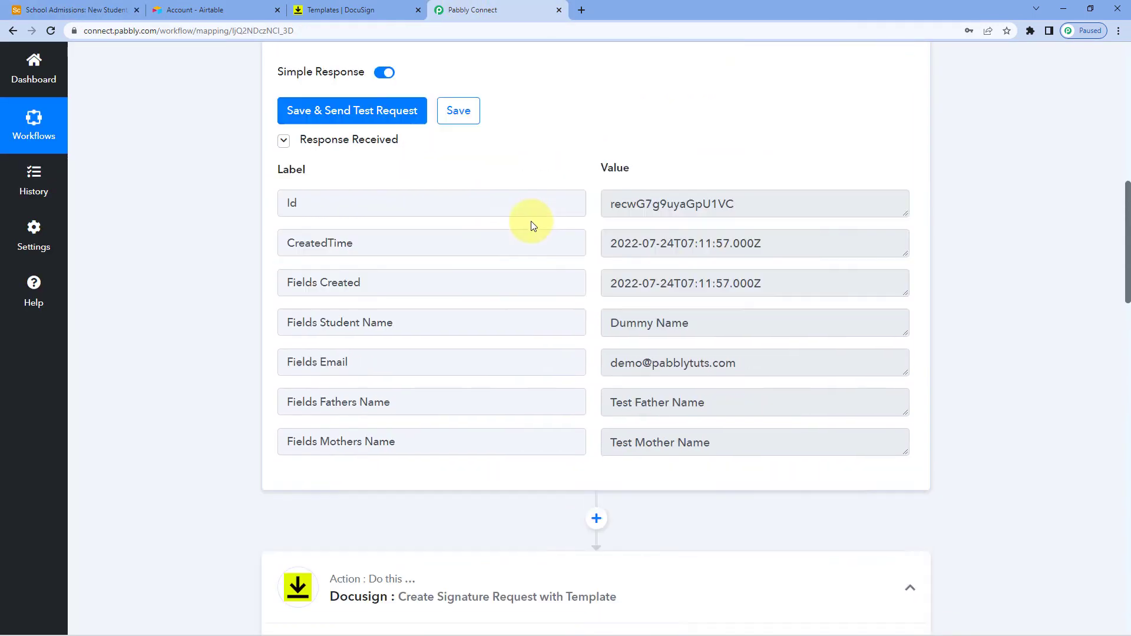
scroll(531, 221, down, 4)
triple_click(725, 201)
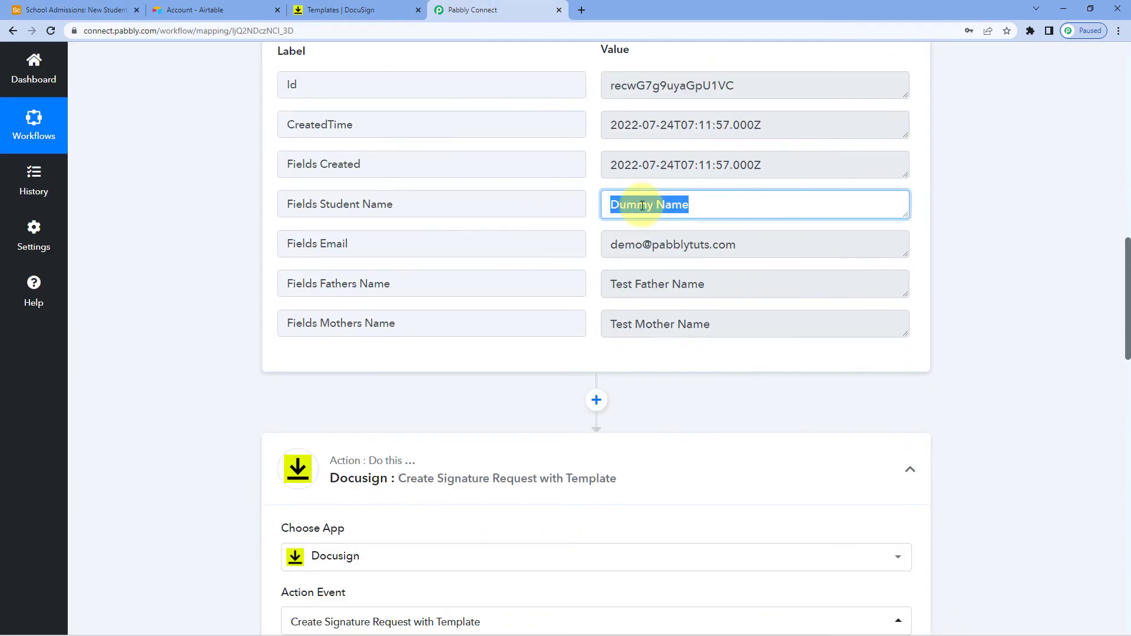
- Insert the Airtable record's Student Name field after "Hello" in the signature request's email message
click(588, 207)
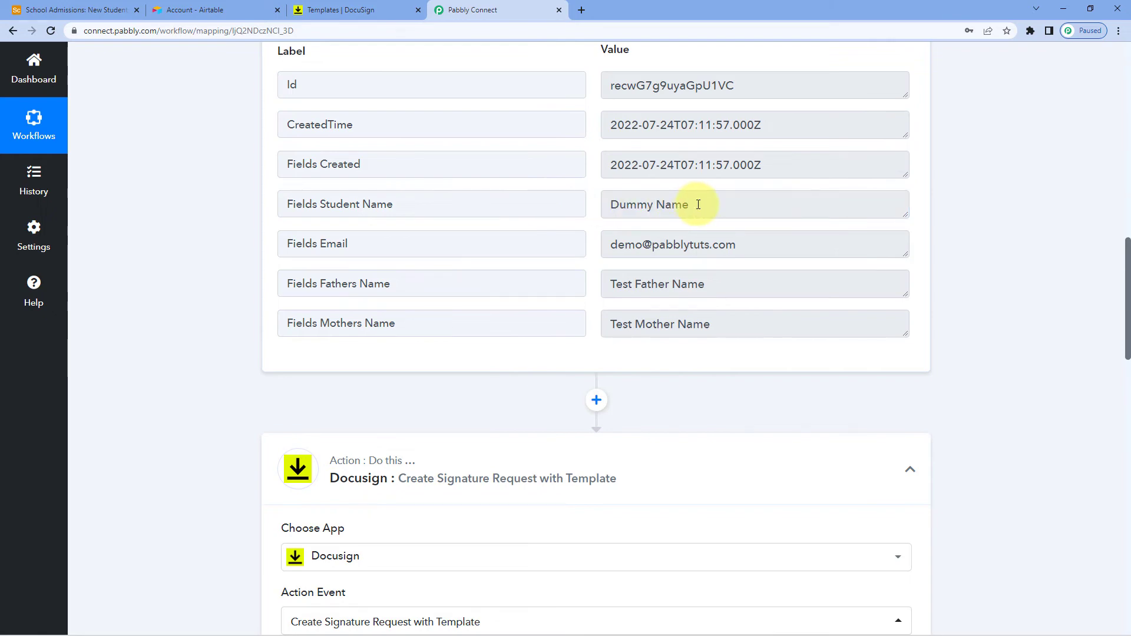
drag(709, 210, 585, 207)
click(708, 209)
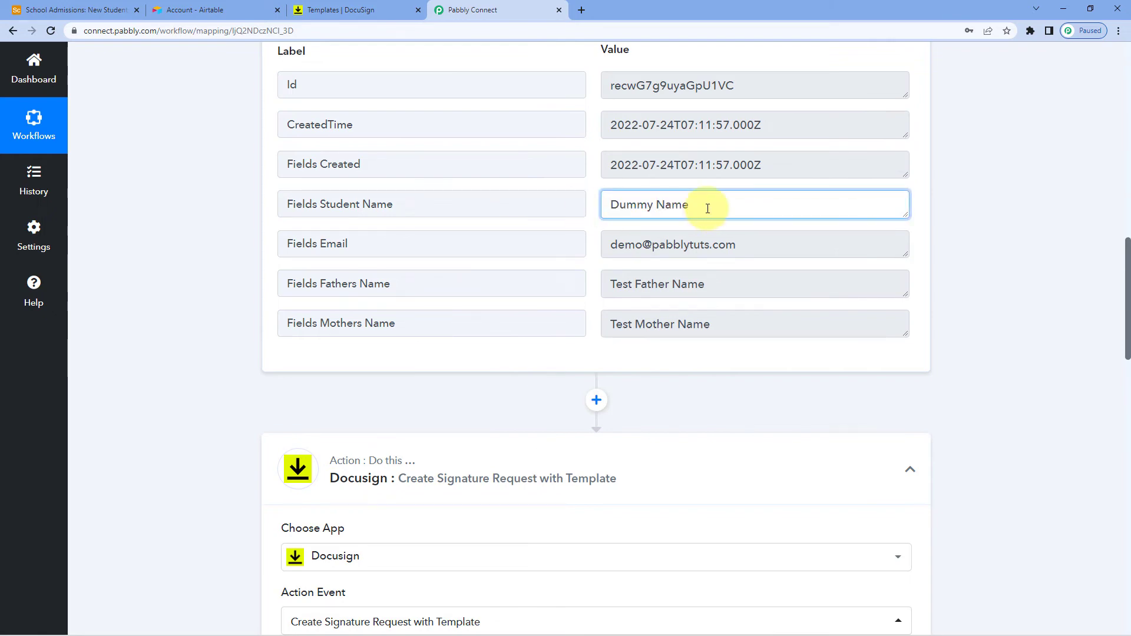
scroll(253, 259, down, 15)
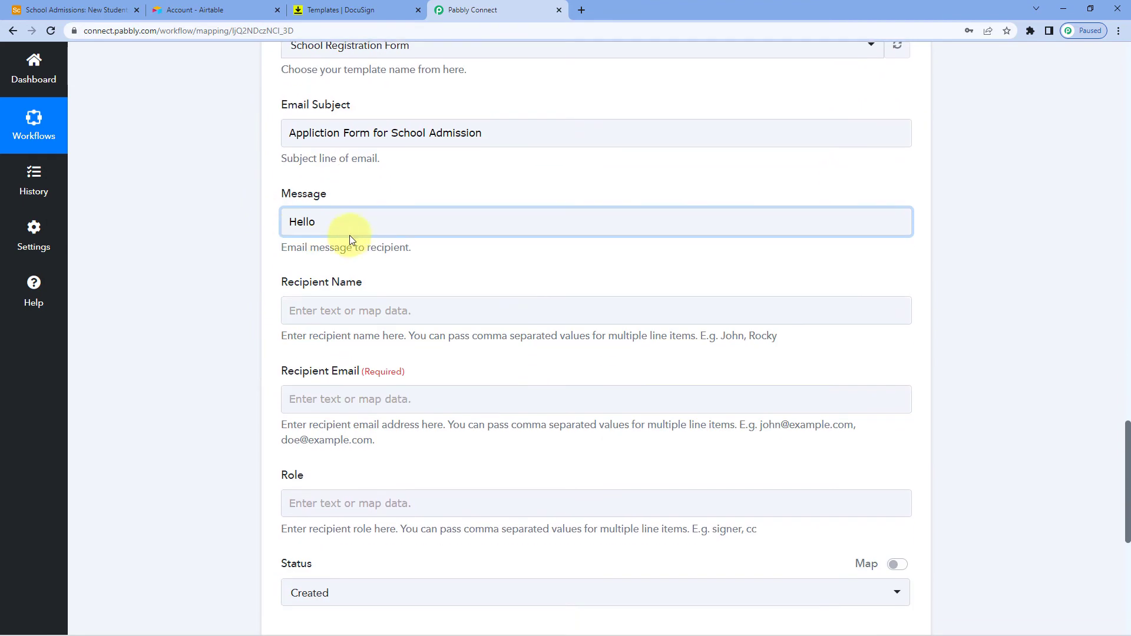
click(337, 221)
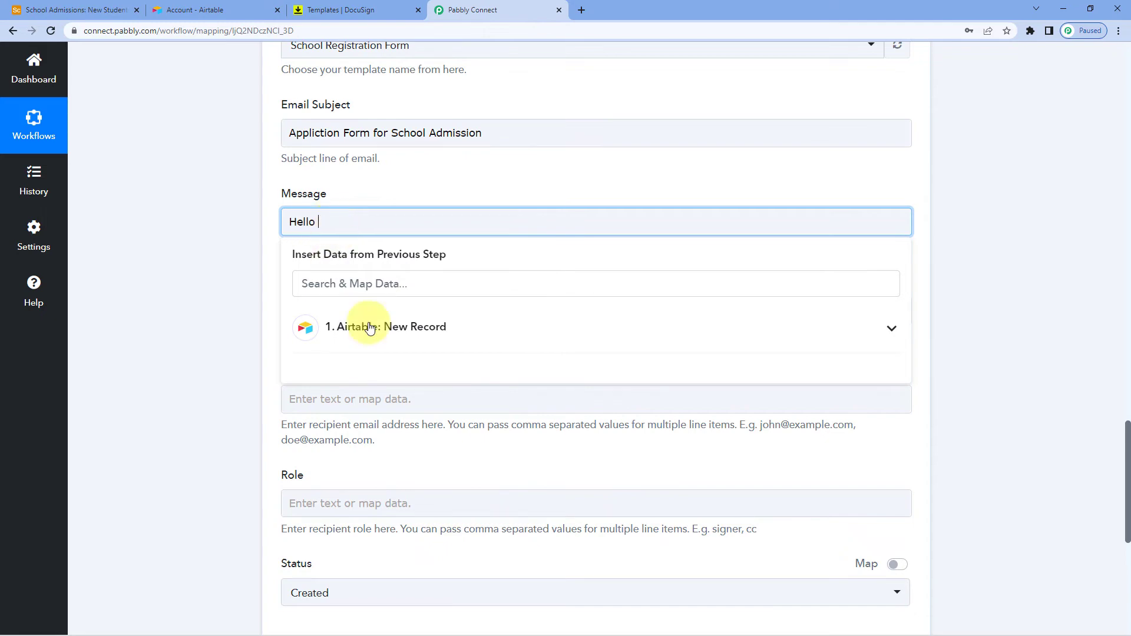
click(392, 327)
scroll(194, 329, down, 3)
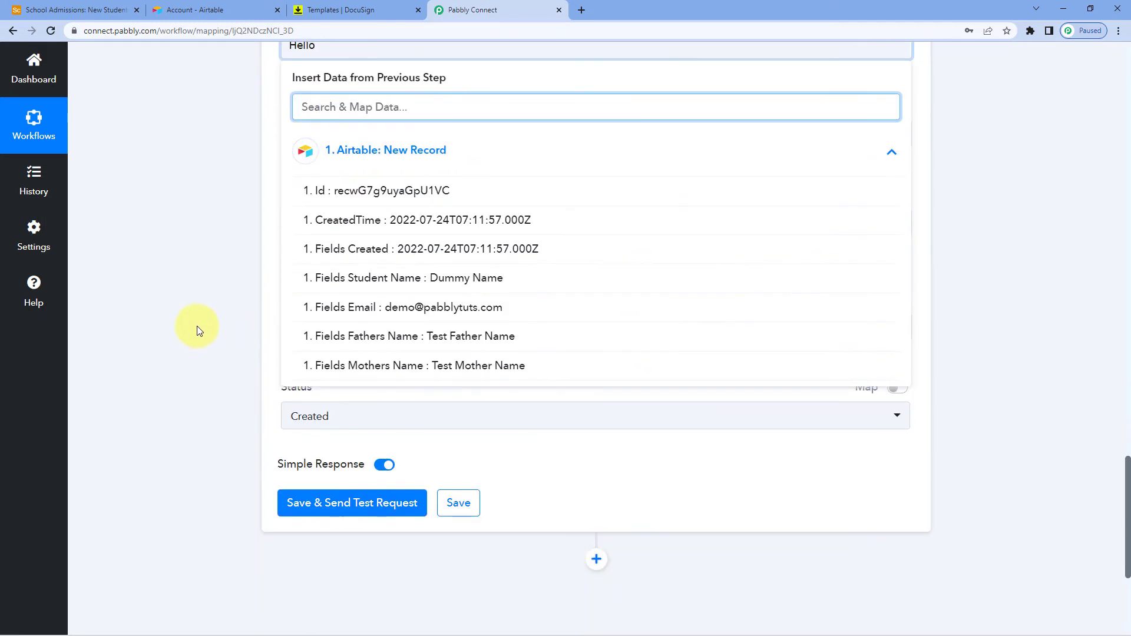
scroll(224, 324, up, 1)
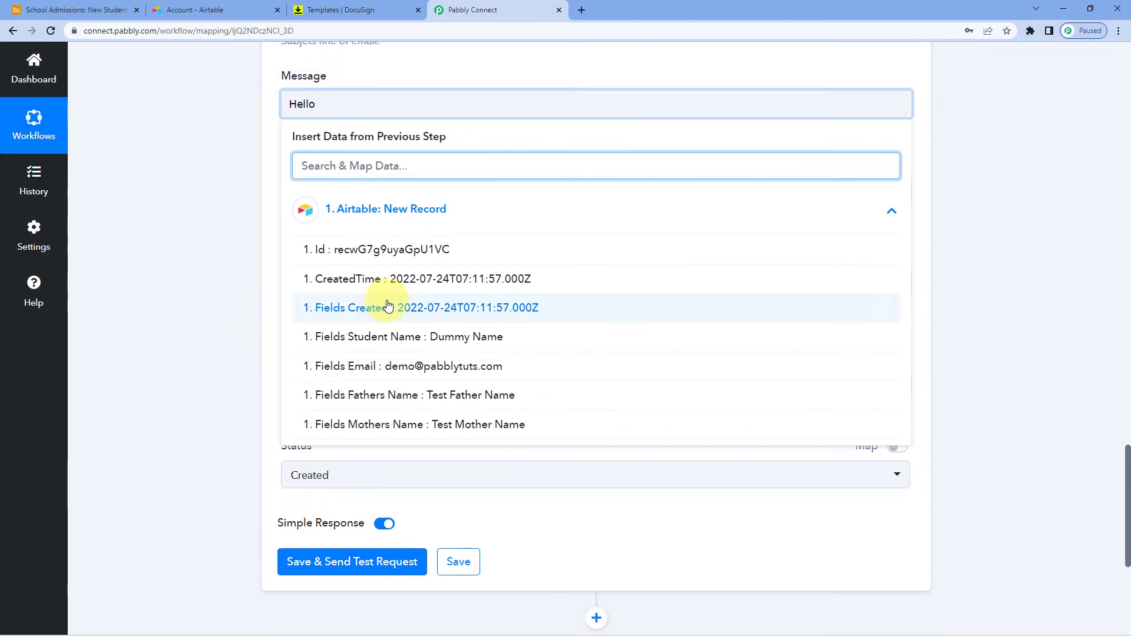
scroll(379, 298, down, 1)
scroll(393, 301, up, 1)
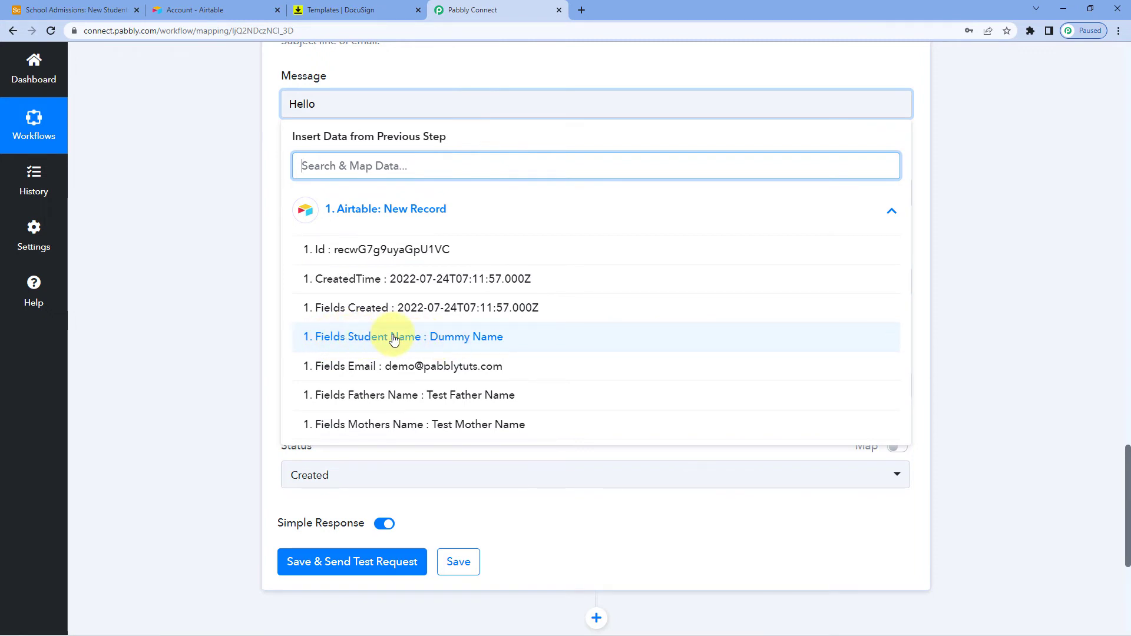
click(350, 339)
- End the greeting with a comma and add "Please enter the details and sign the document sent below." on a new line of the message
click(547, 104)
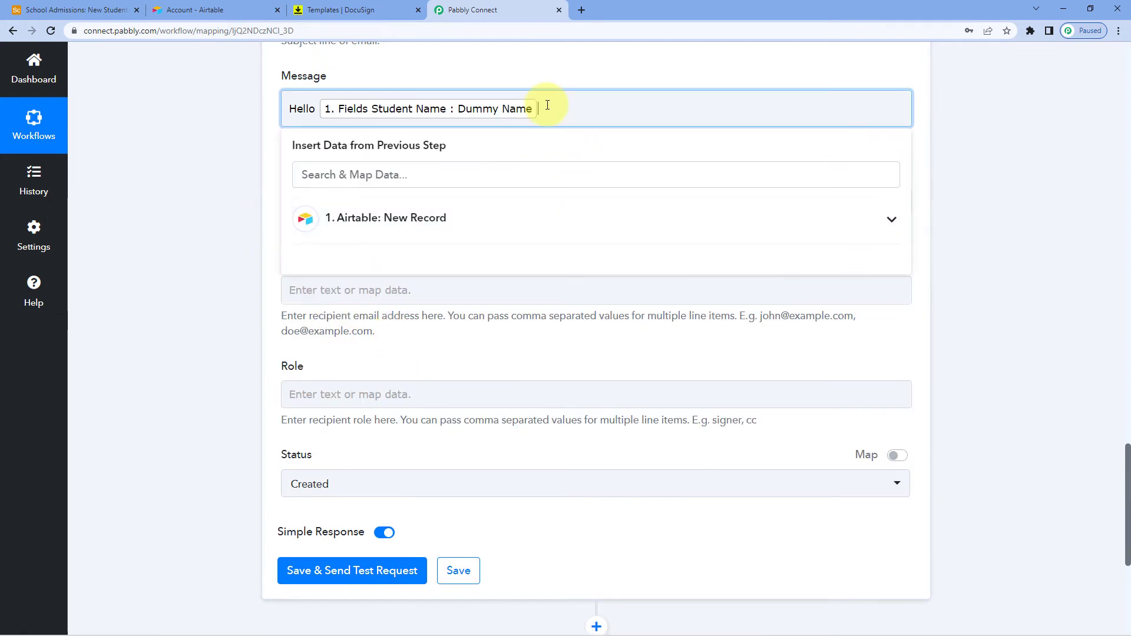
text(,)
key(Return)
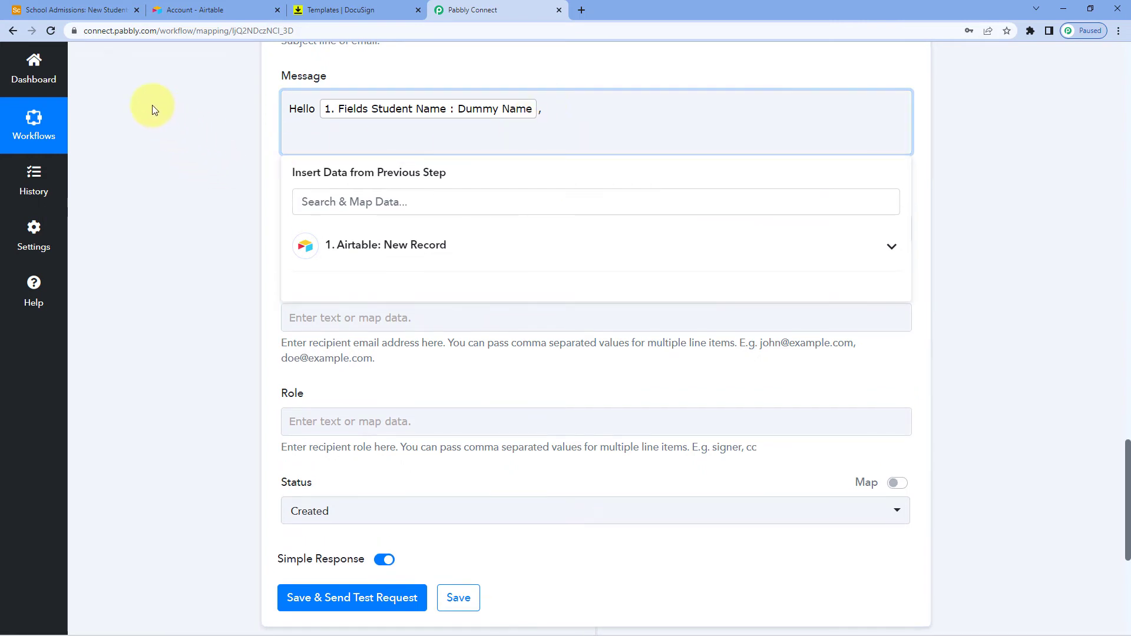
click(115, 9)
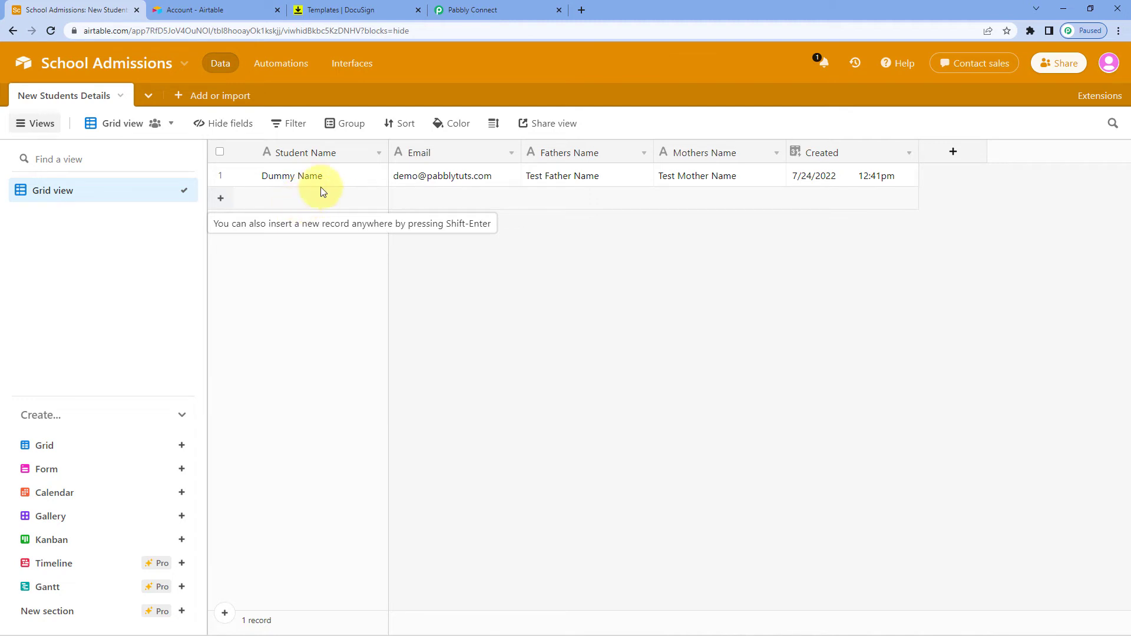
click(472, 10)
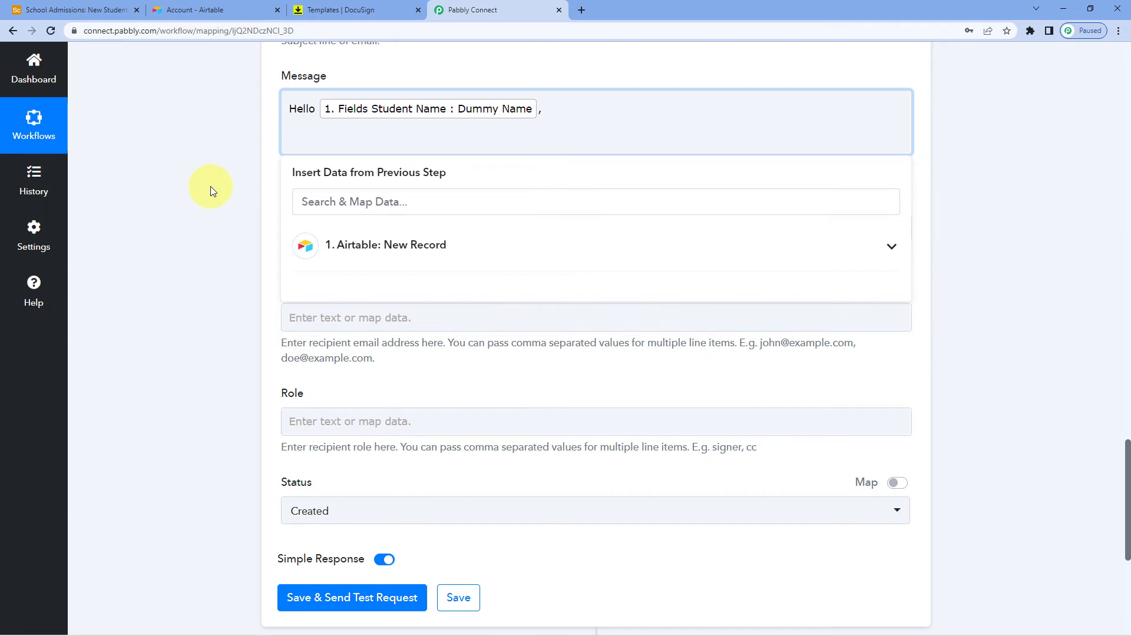
text(Pleas eenter the detail)
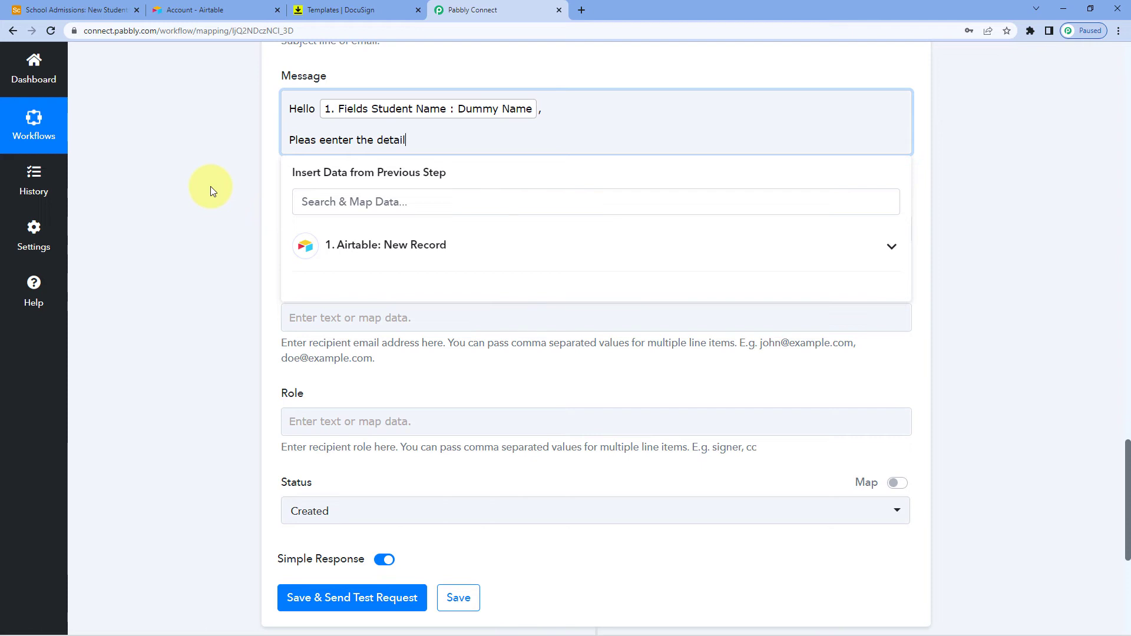
text(s and sign the document sent below.)
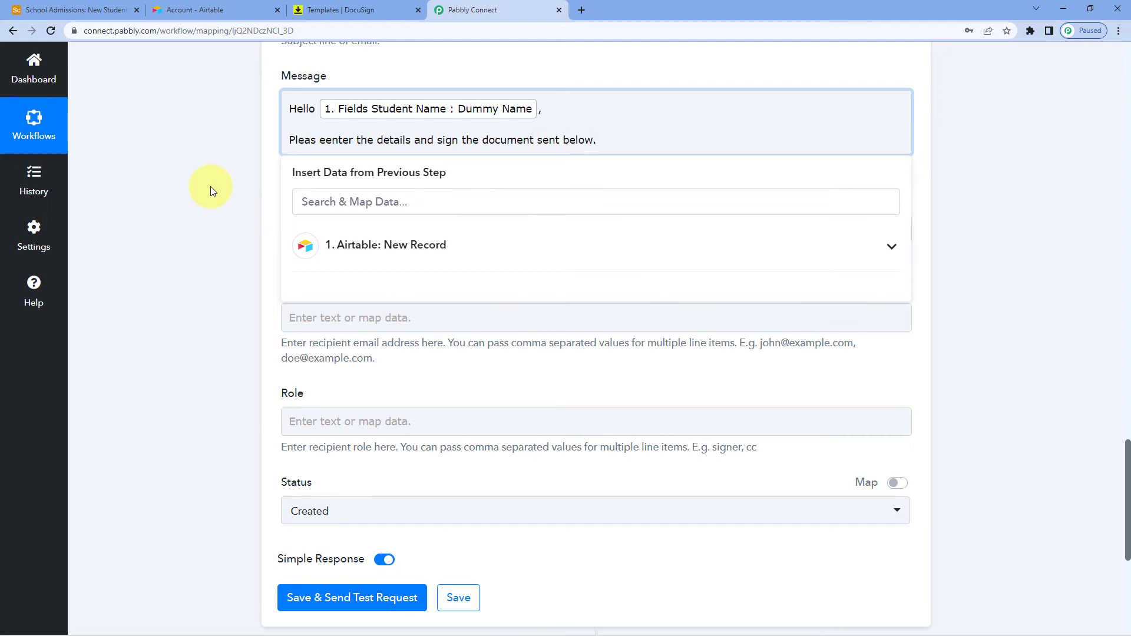
click(205, 166)
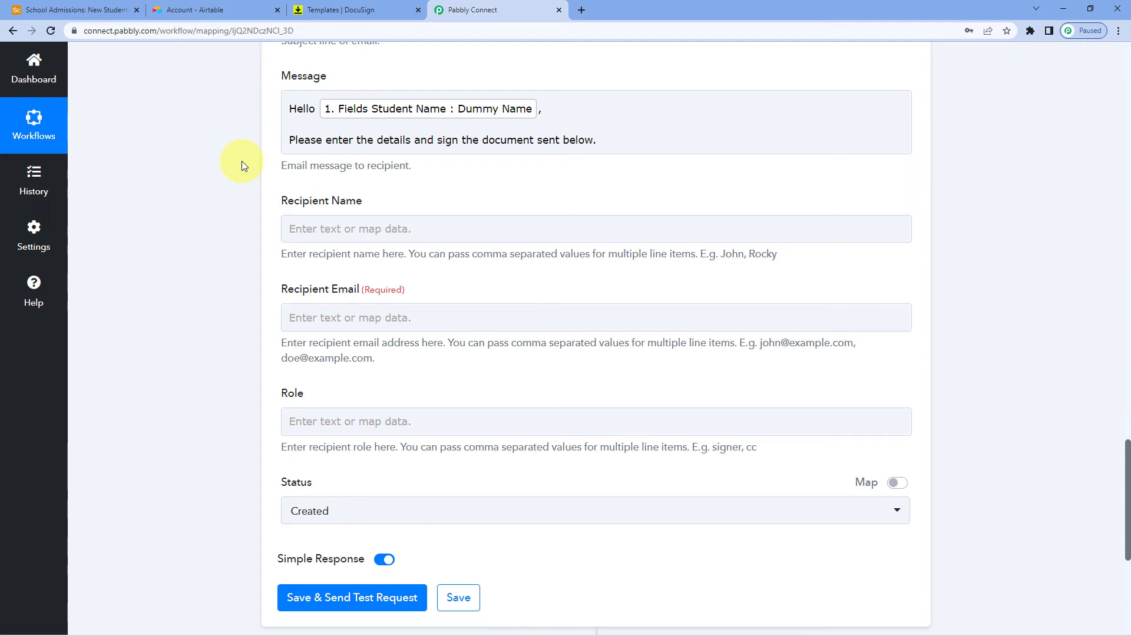
scroll(242, 165, up, 2)
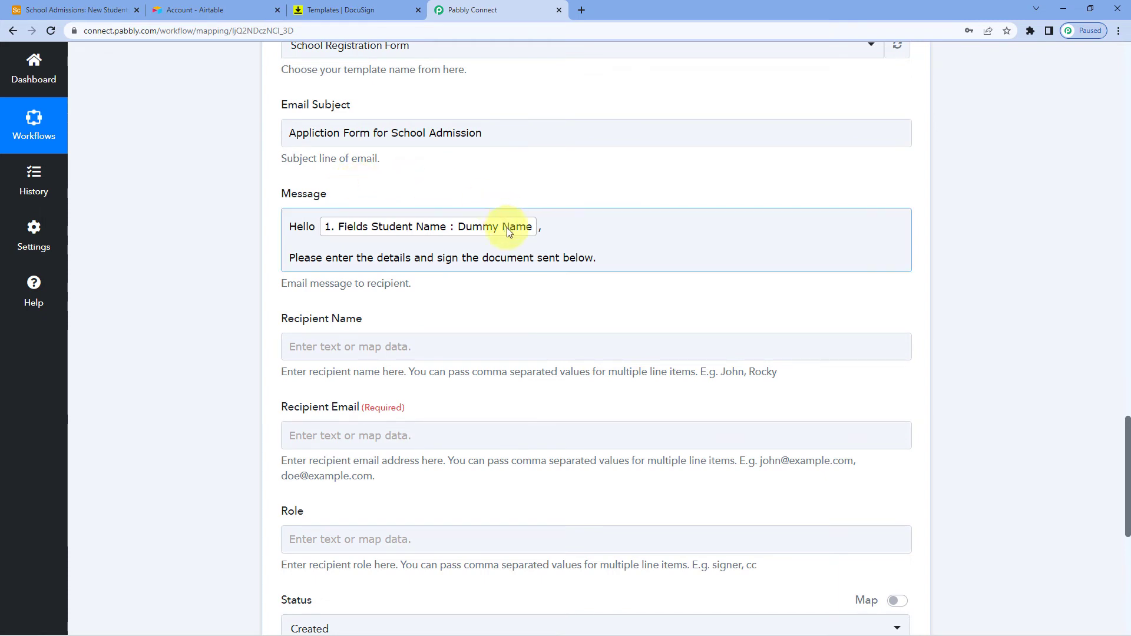
click(509, 128)
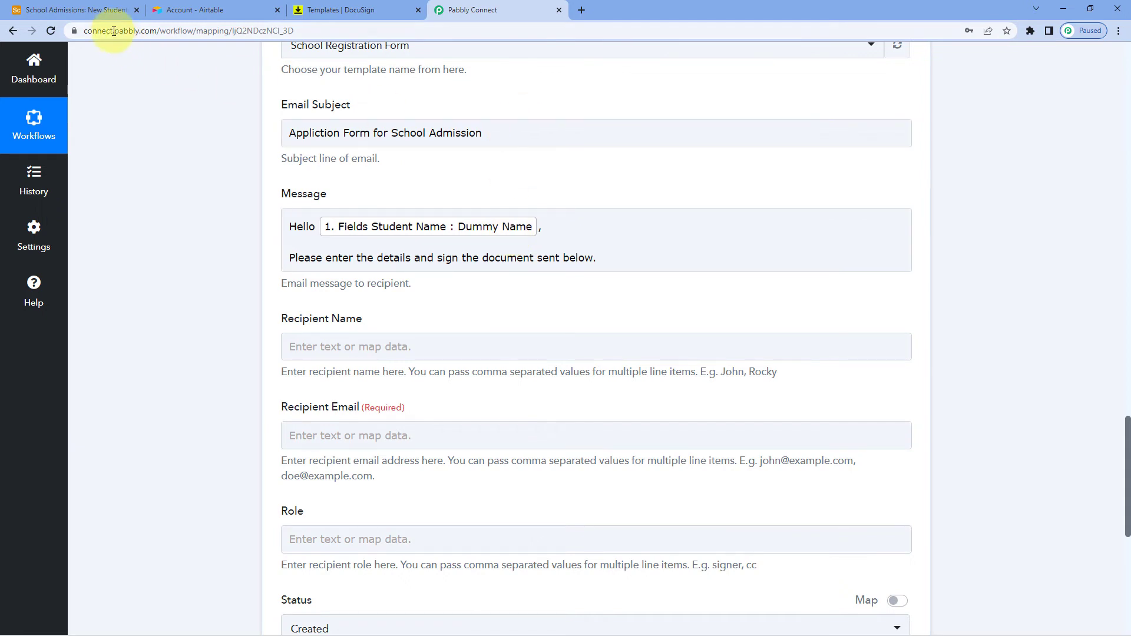
- Check the student record in the Airtable table and map the recipient name to the trigger's Student Name field
scroll(155, 81, down, 3)
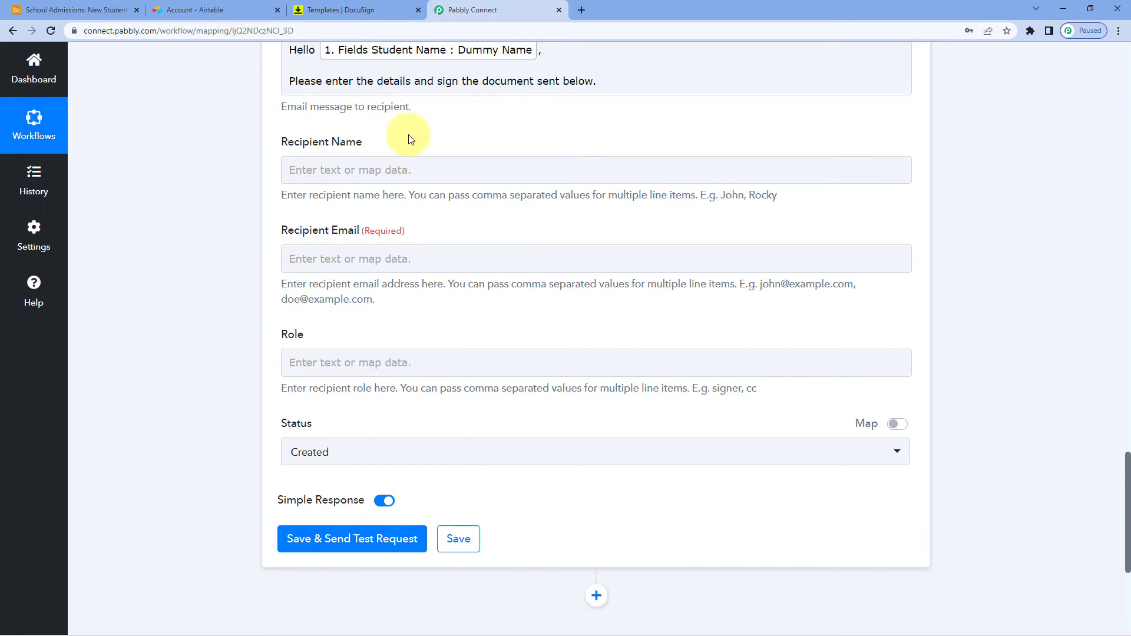
click(96, 9)
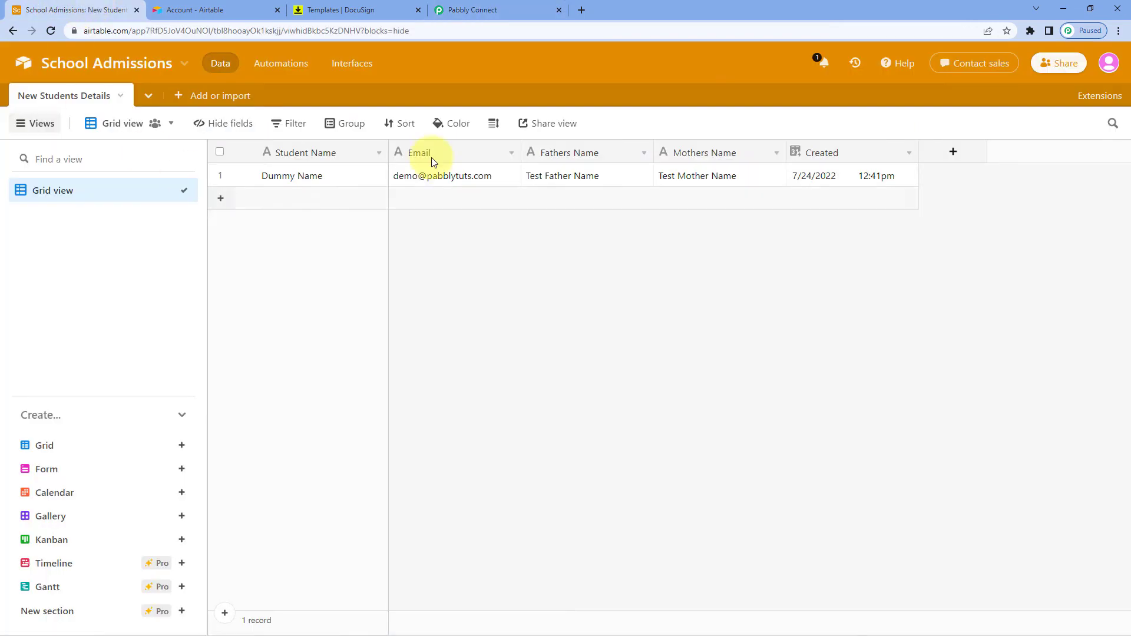
click(484, 10)
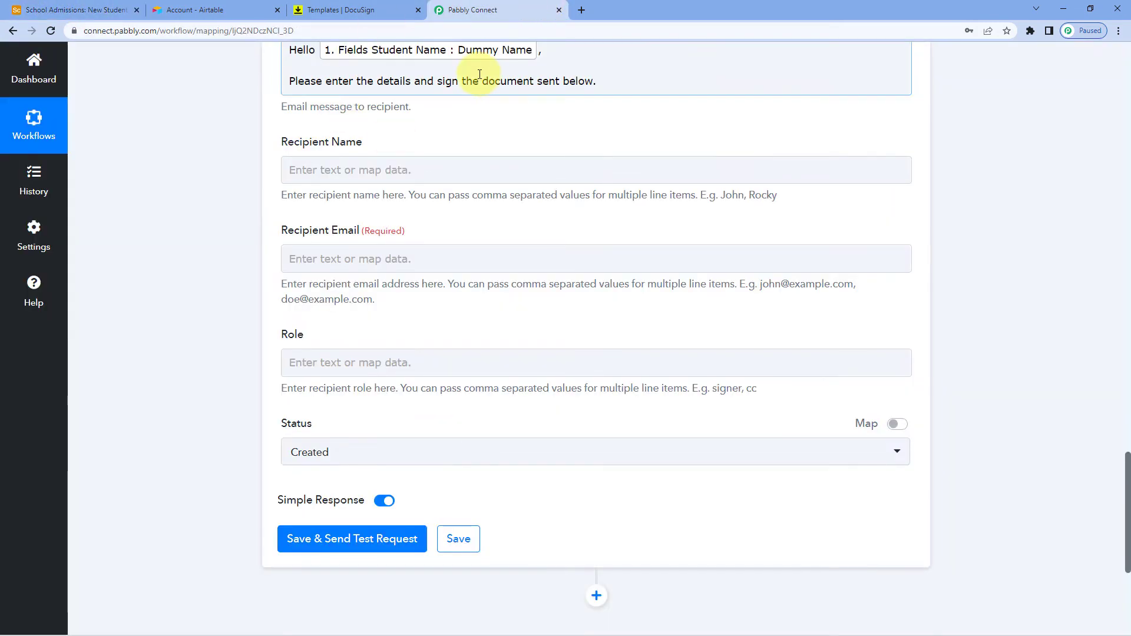
scroll(480, 72, up, 1)
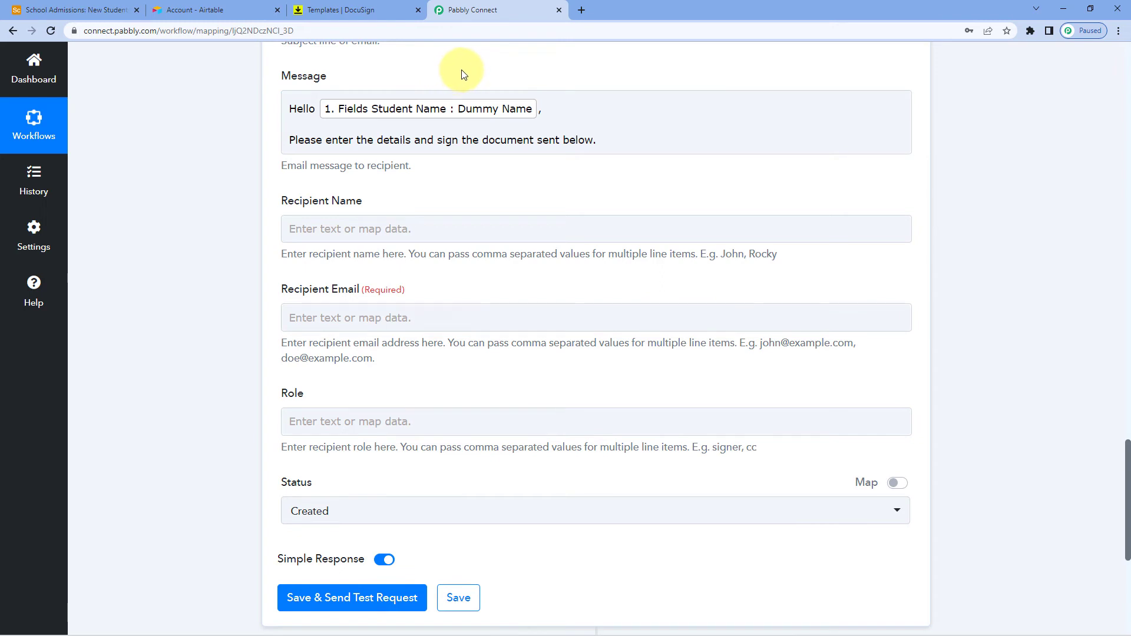
click(291, 229)
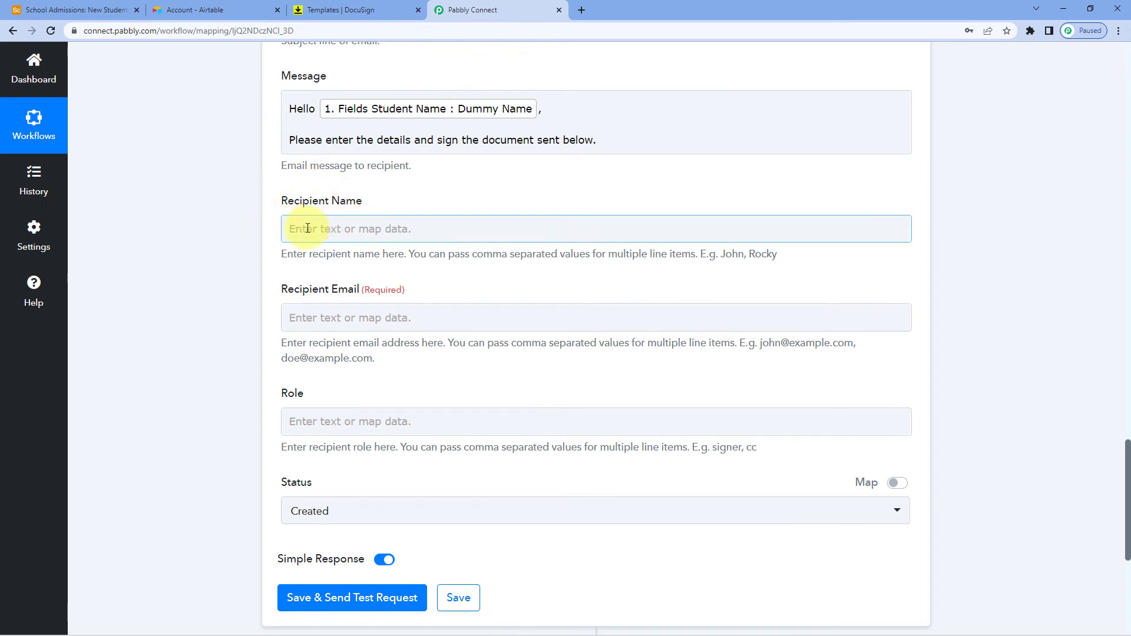
scroll(353, 224, down, 2)
click(361, 235)
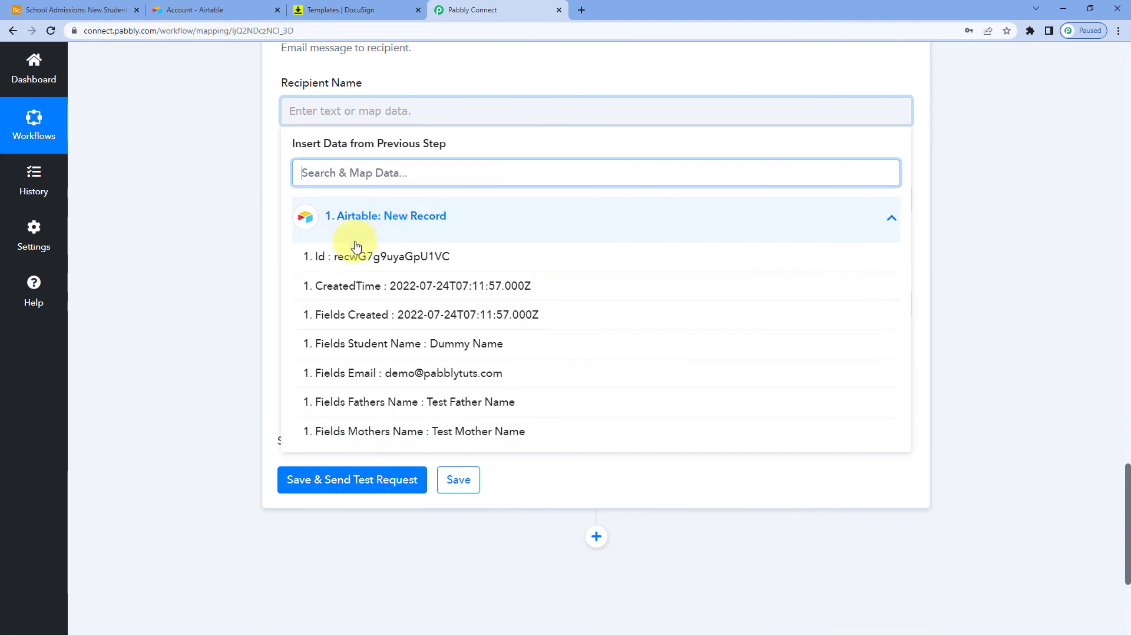
scroll(361, 298, down, 1)
click(373, 285)
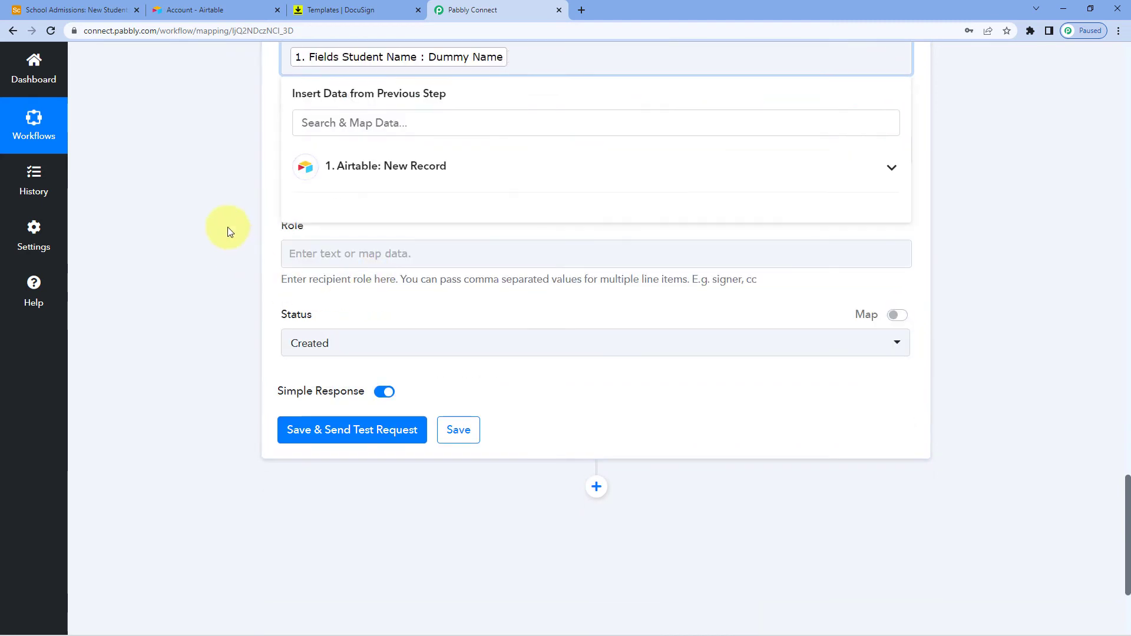
click(227, 227)
scroll(227, 227, up, 1)
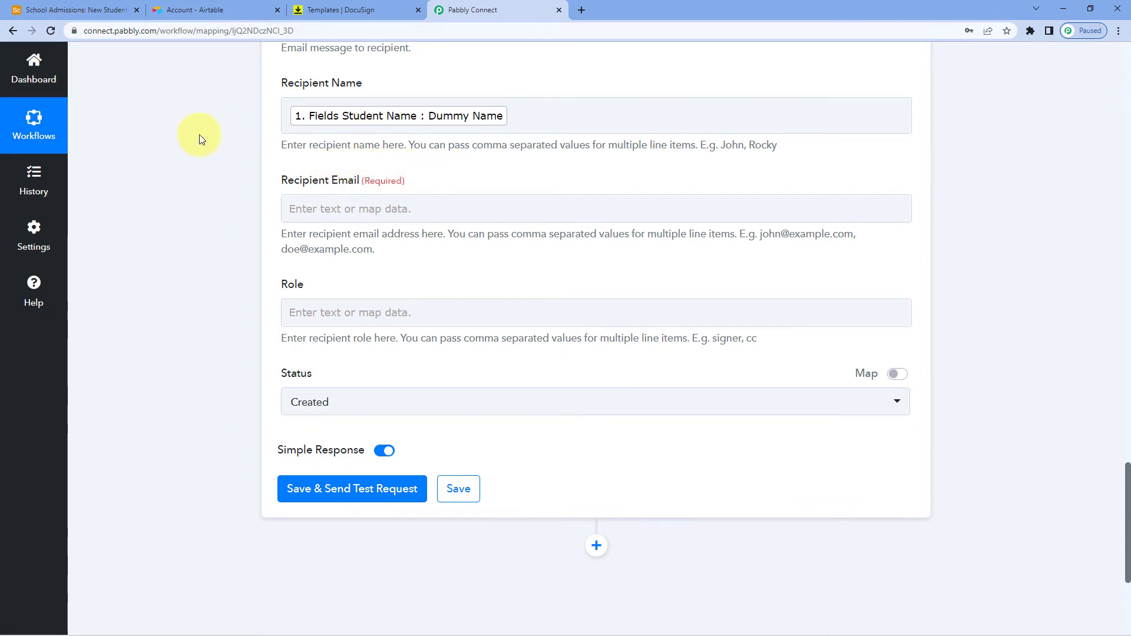
- Map the recipient email of the signature request to the Email field from the Airtable new record
click(340, 203)
click(340, 207)
click(391, 316)
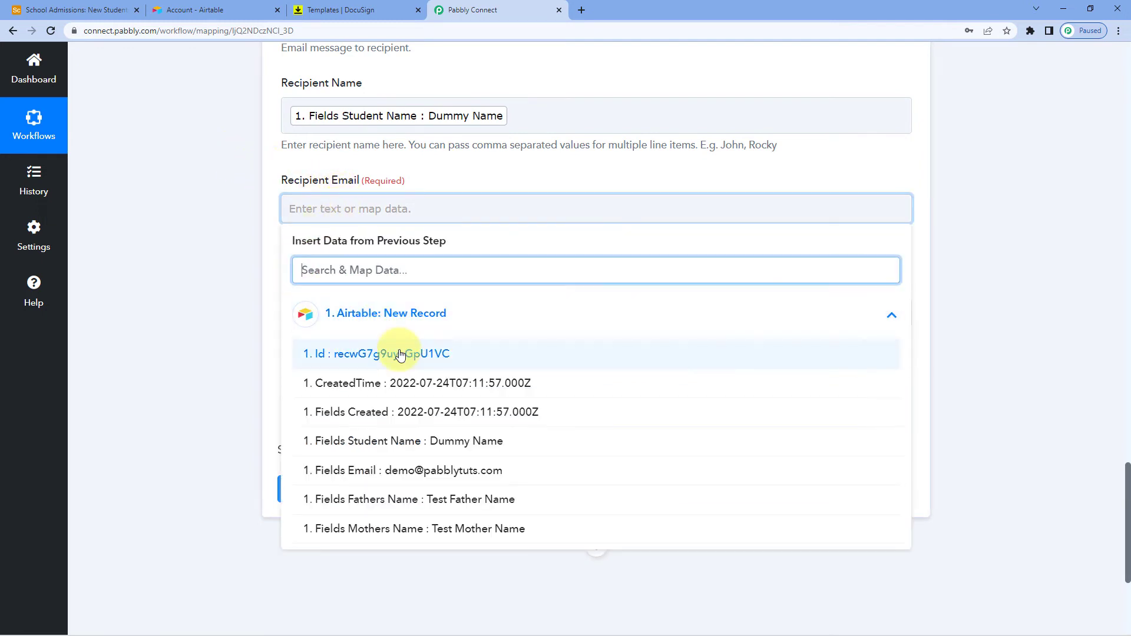
scroll(392, 383, down, 1)
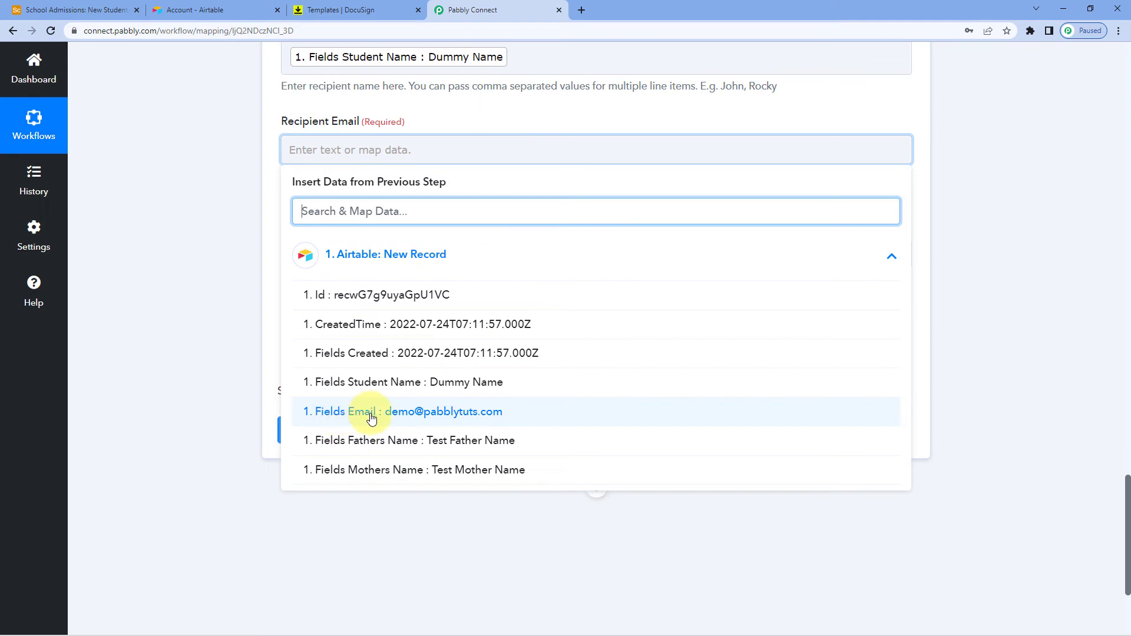
click(371, 413)
click(192, 195)
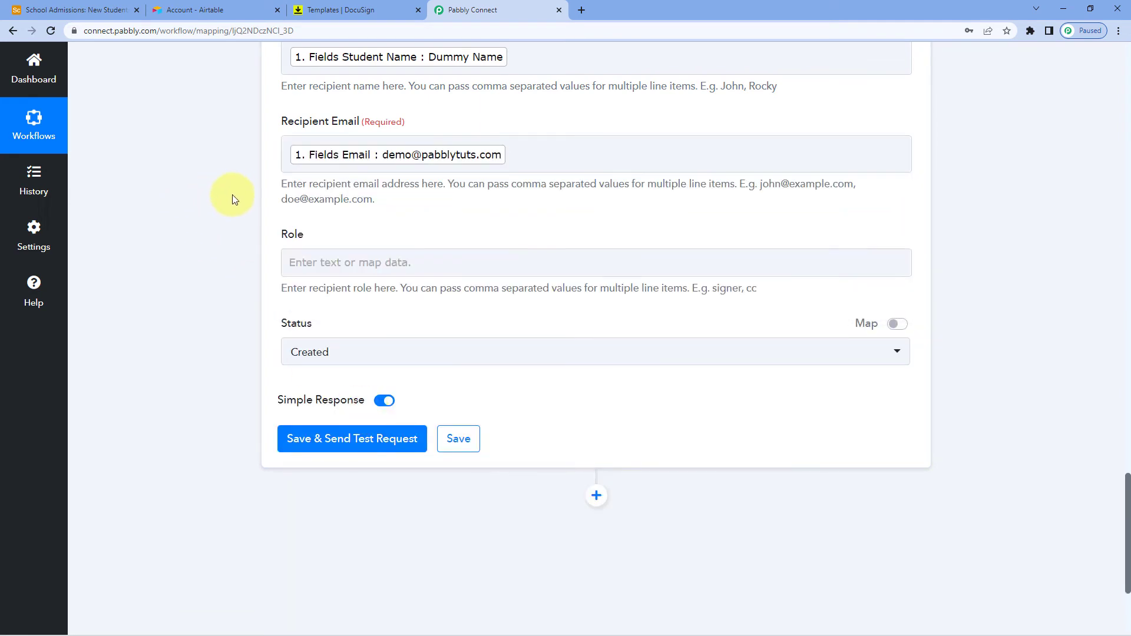
- Copy "signer" from the role hint and enter it as the recipient's role
scroll(236, 192, down, 1)
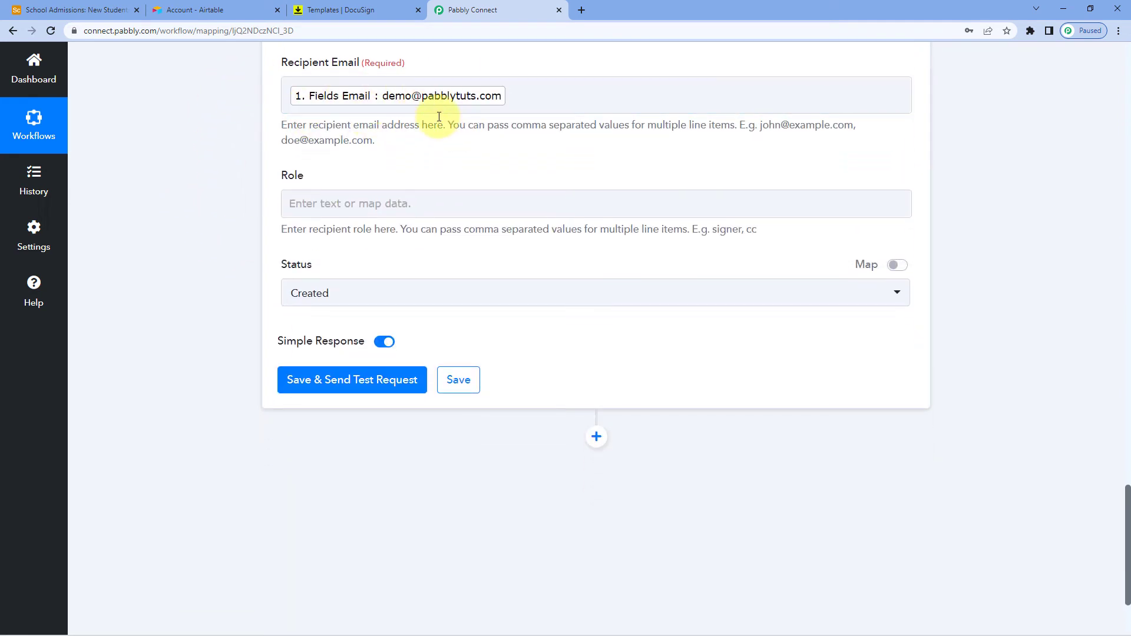
click(383, 197)
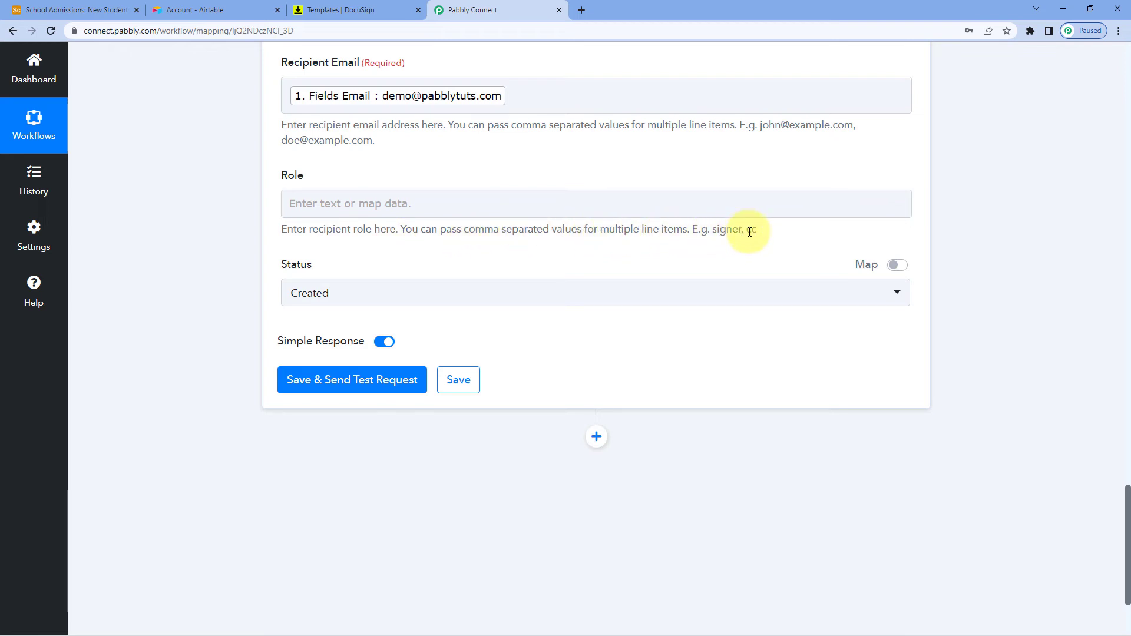
double_click(726, 230)
key(ctrl+c)
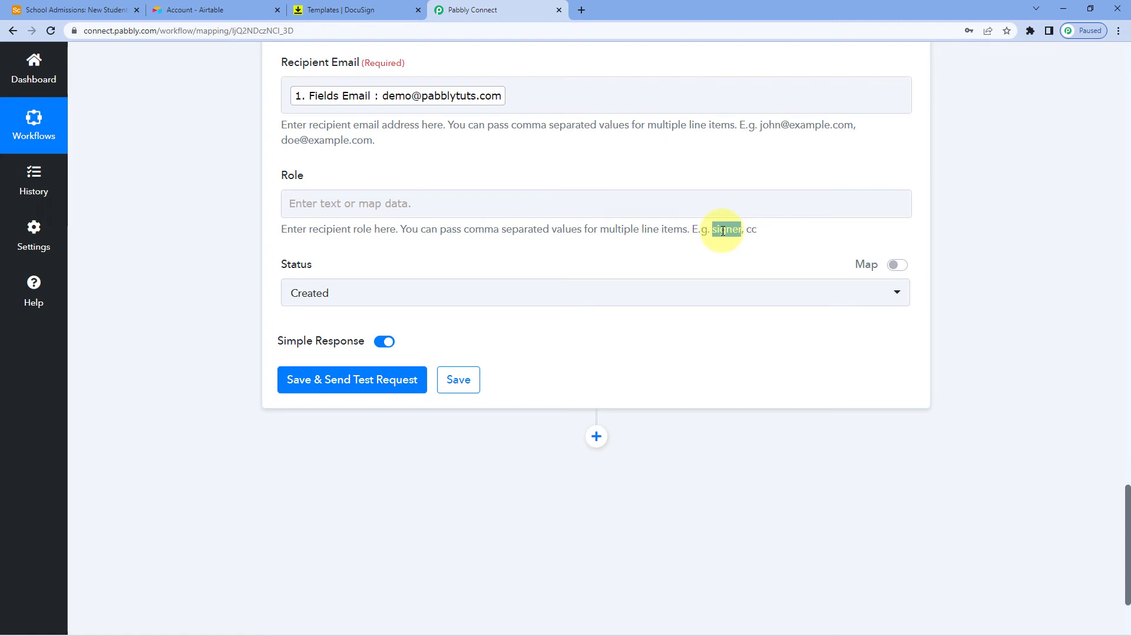
click(448, 198)
key(ctrl+v)
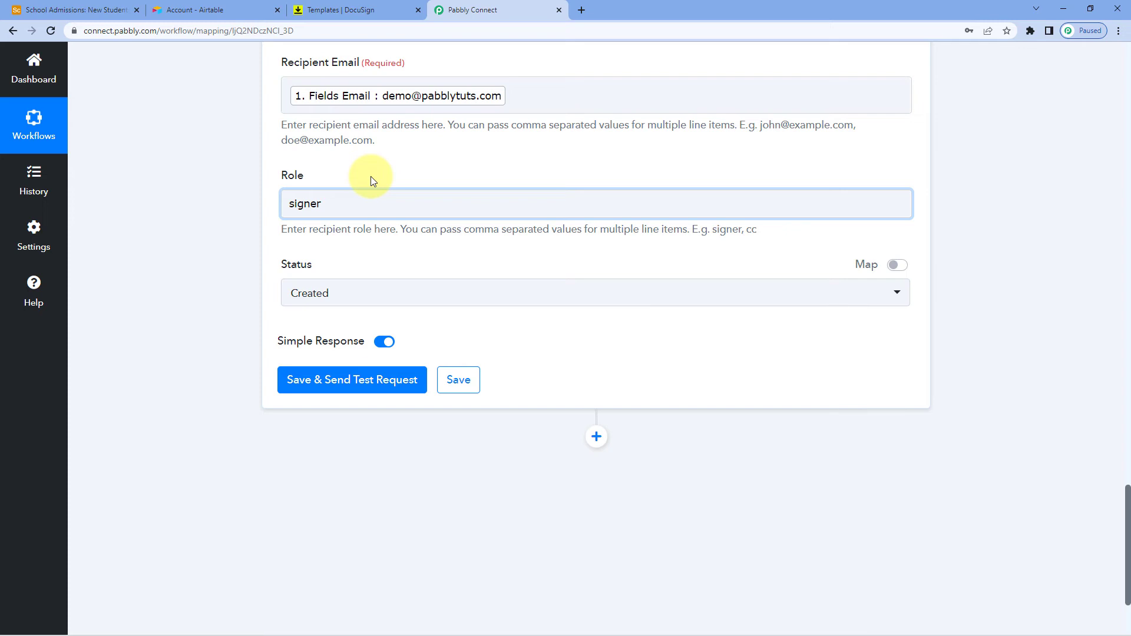
click(371, 177)
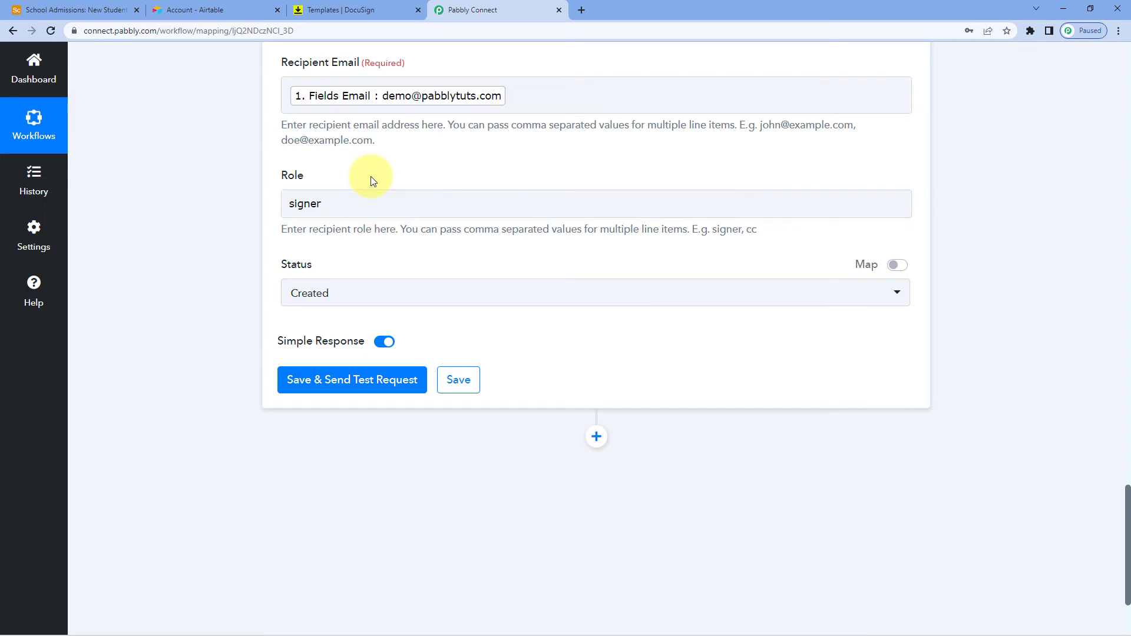
- Set the status of the signature request to Sent
scroll(374, 181, down, 1)
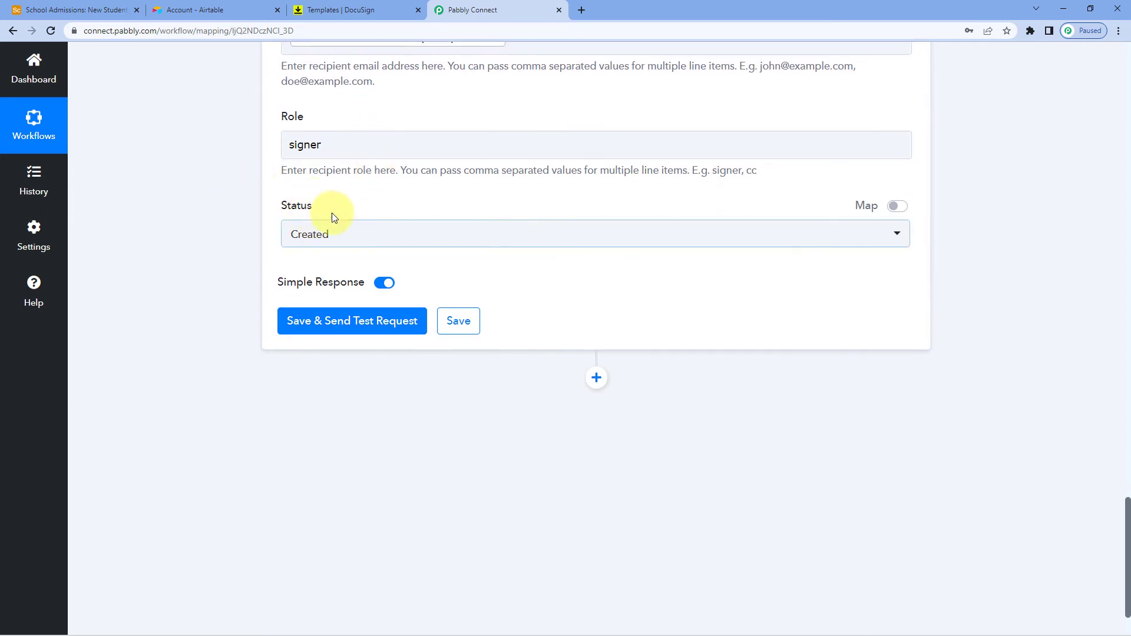
click(301, 237)
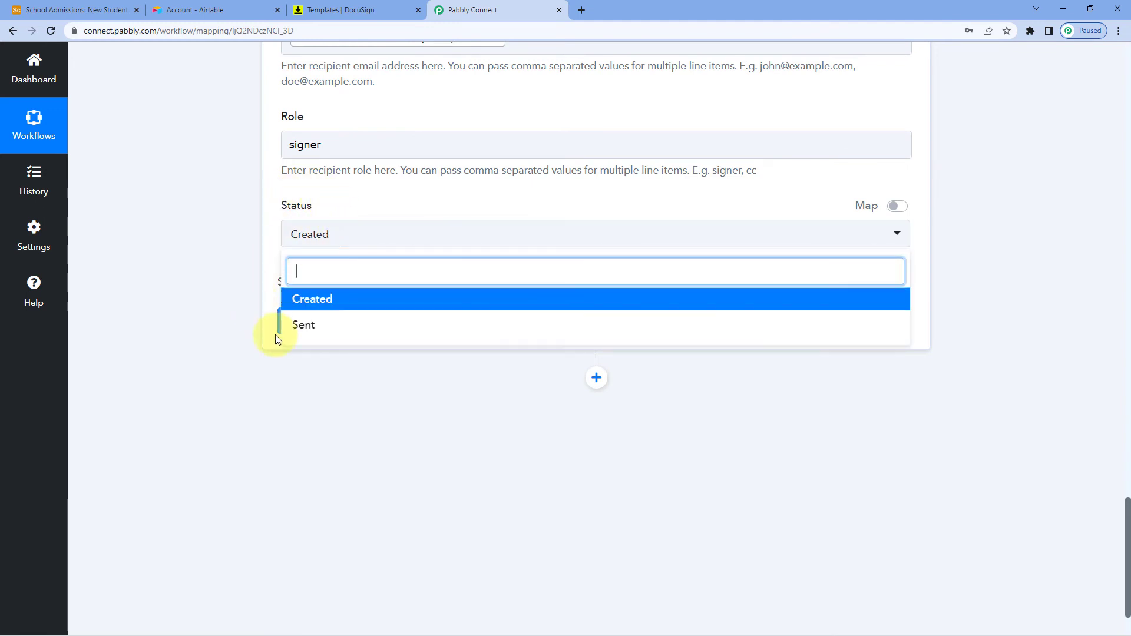
click(295, 326)
click(235, 243)
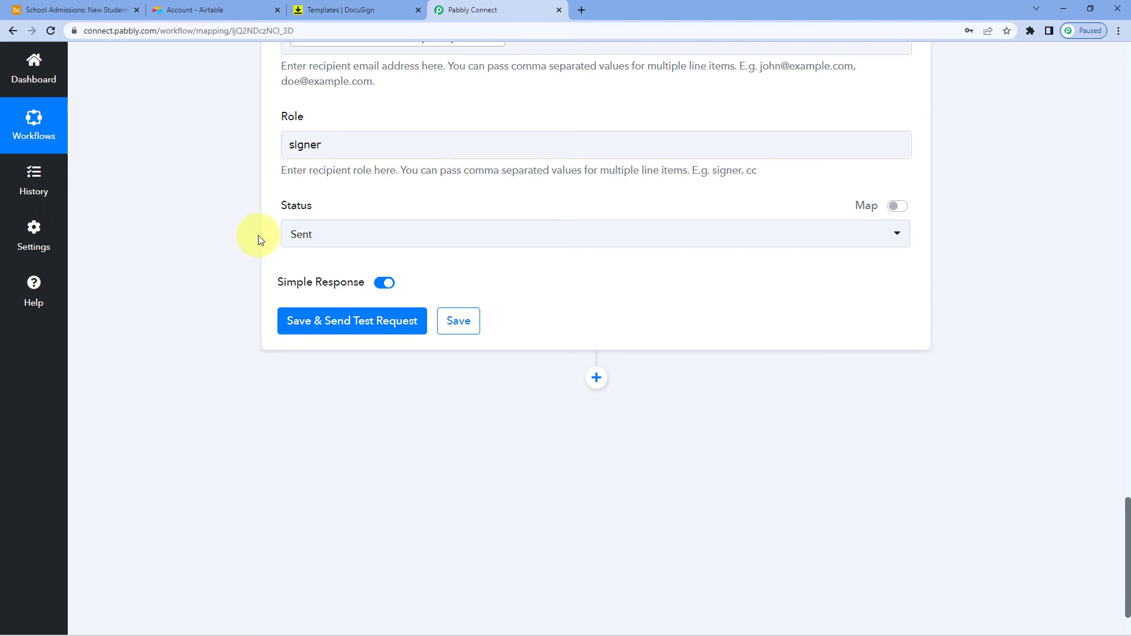
- Reselect Sent as the signature request's status, save the DocuSign action and send a test request
click(312, 233)
click(318, 327)
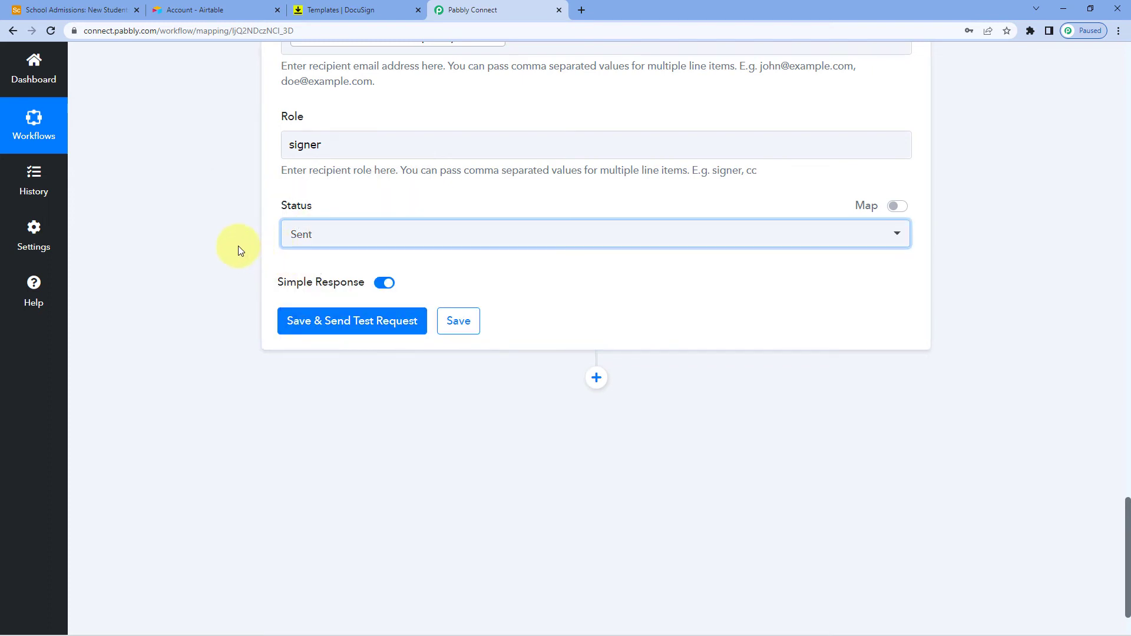
click(238, 245)
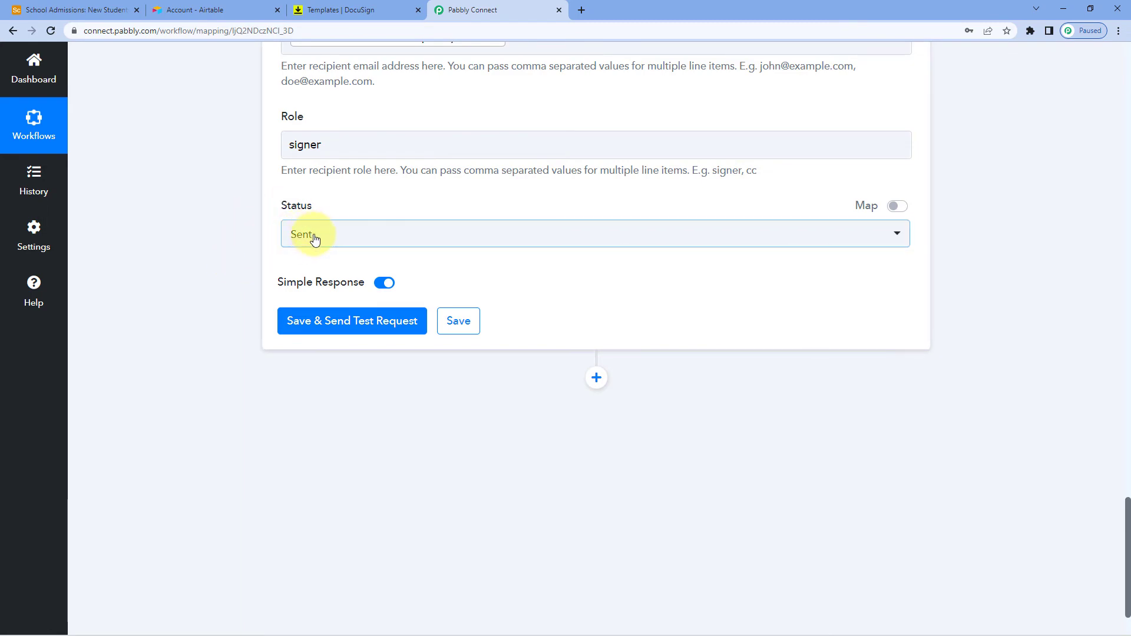
scroll(321, 243, down, 1)
scroll(322, 206, up, 3)
scroll(291, 230, down, 2)
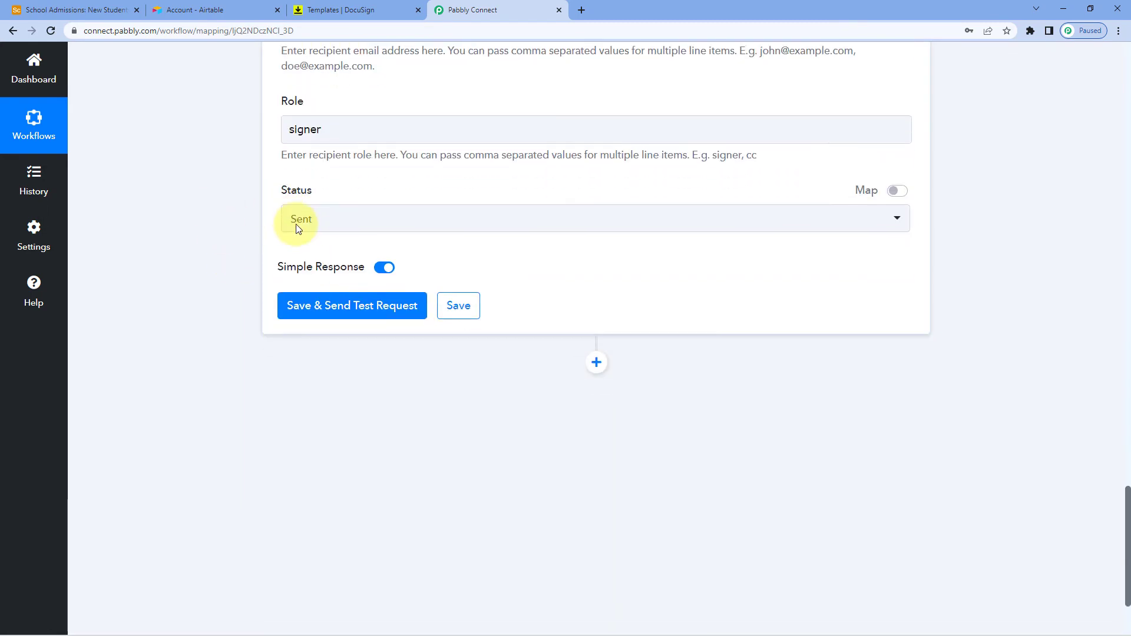
scroll(353, 248, down, 1)
click(335, 262)
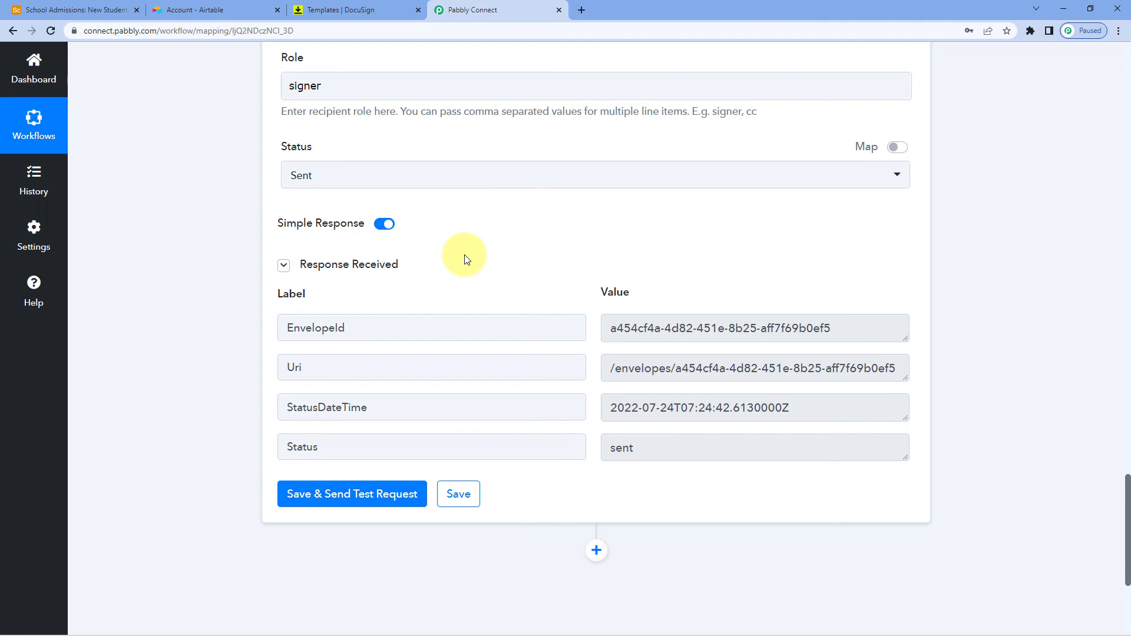
- Review the DocuSign action and Airtable record, and open the "Appliction Form for School Admission" email from Gmail's All Mail in a new browser tab
scroll(464, 254, up, 5)
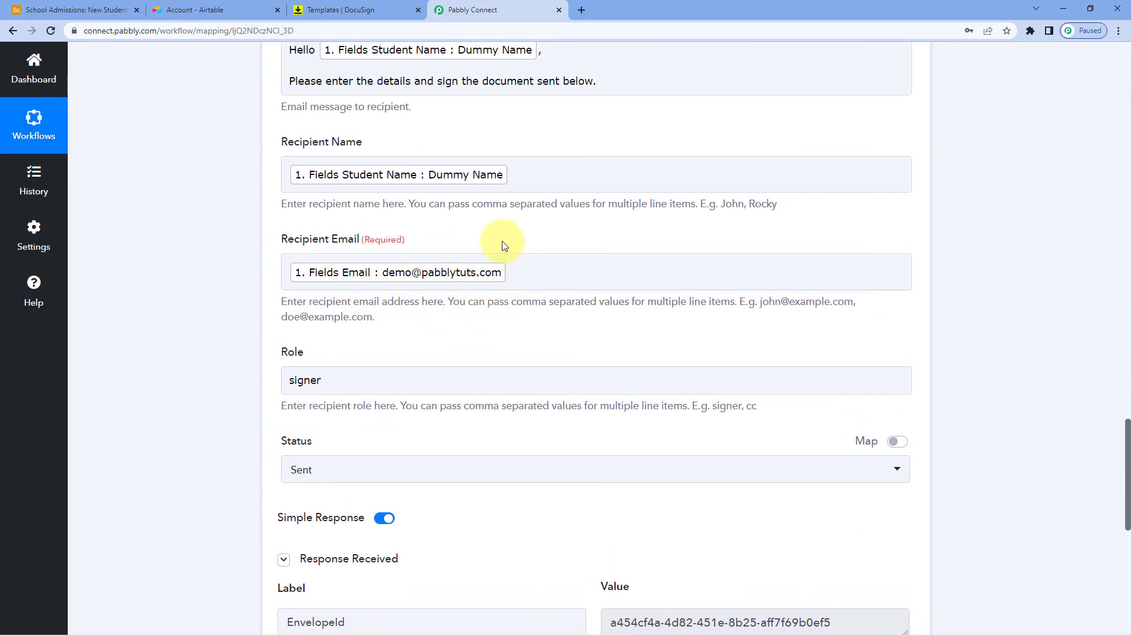
scroll(504, 246, up, 9)
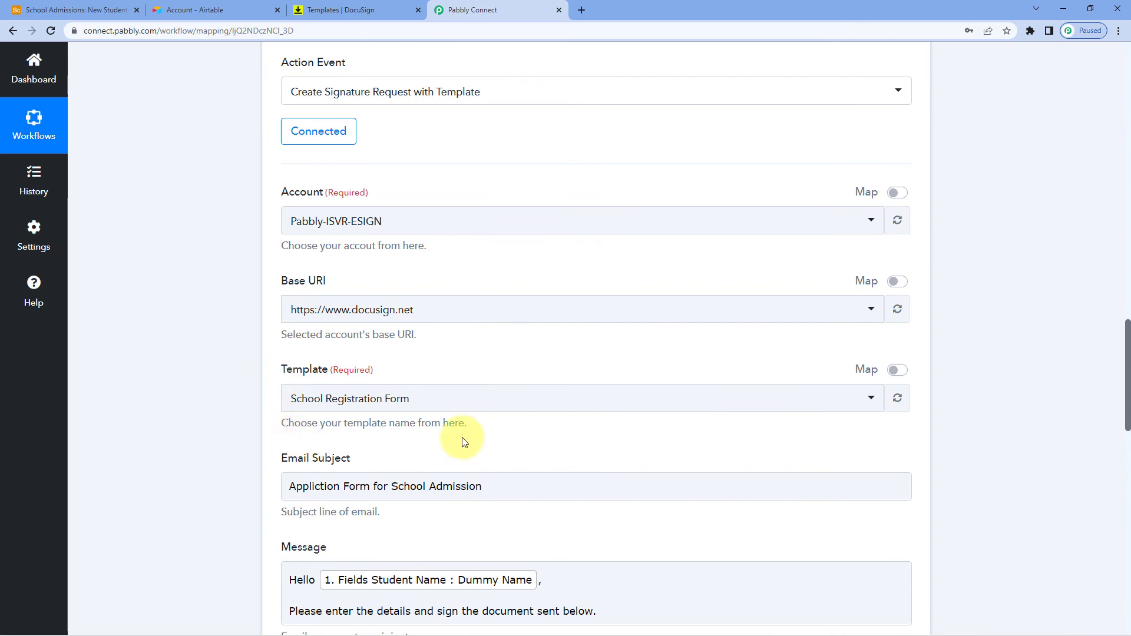
scroll(464, 442, down, 7)
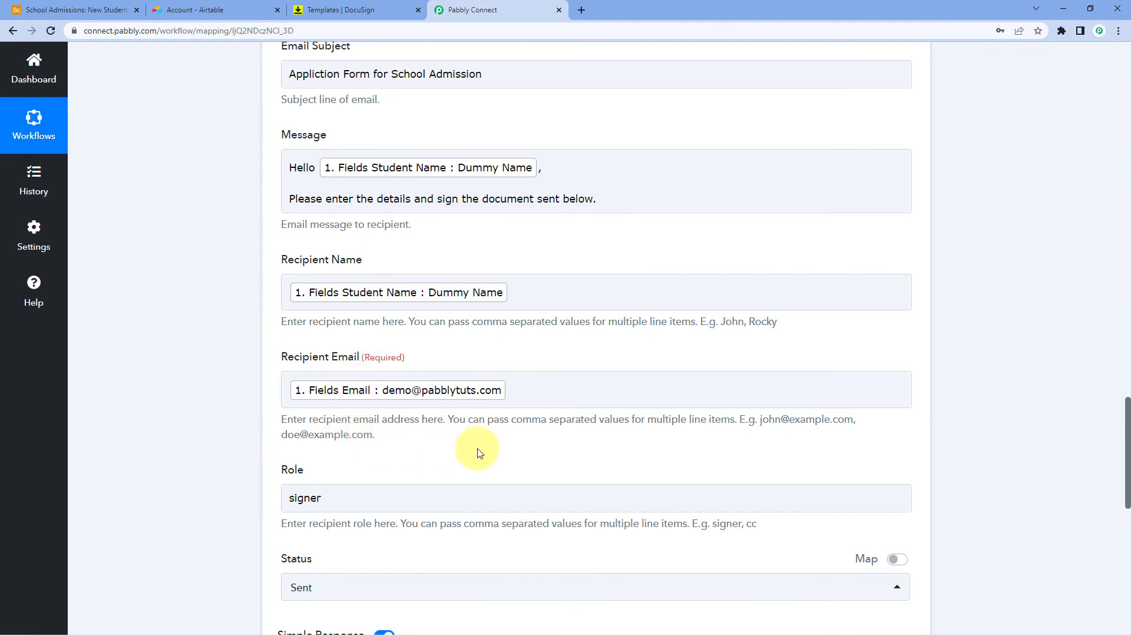
click(584, 10)
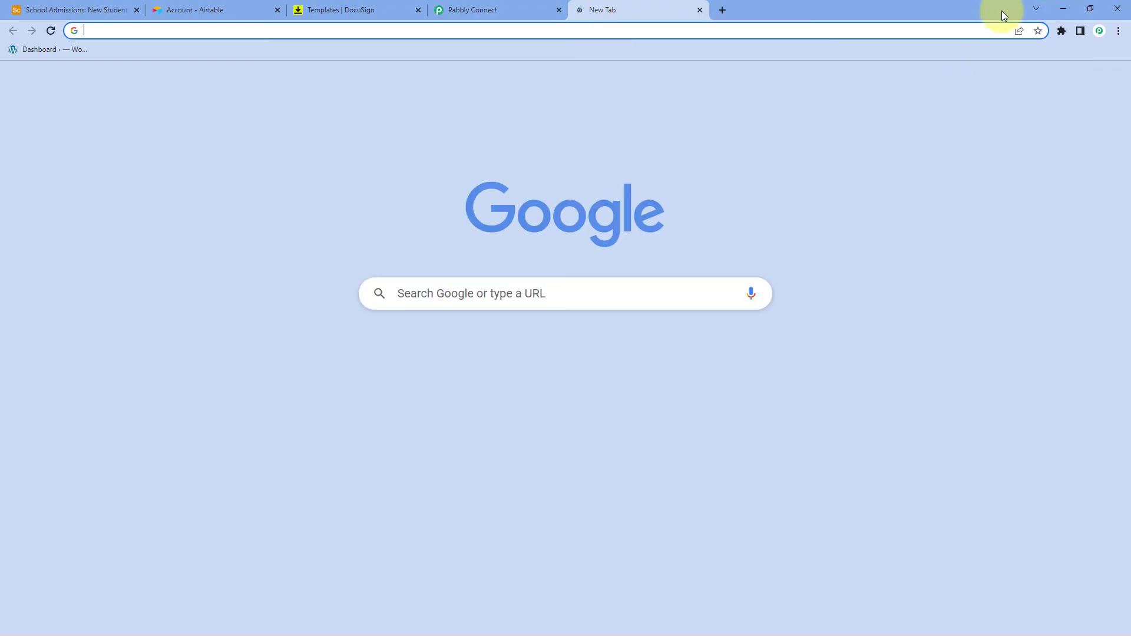
click(996, 89)
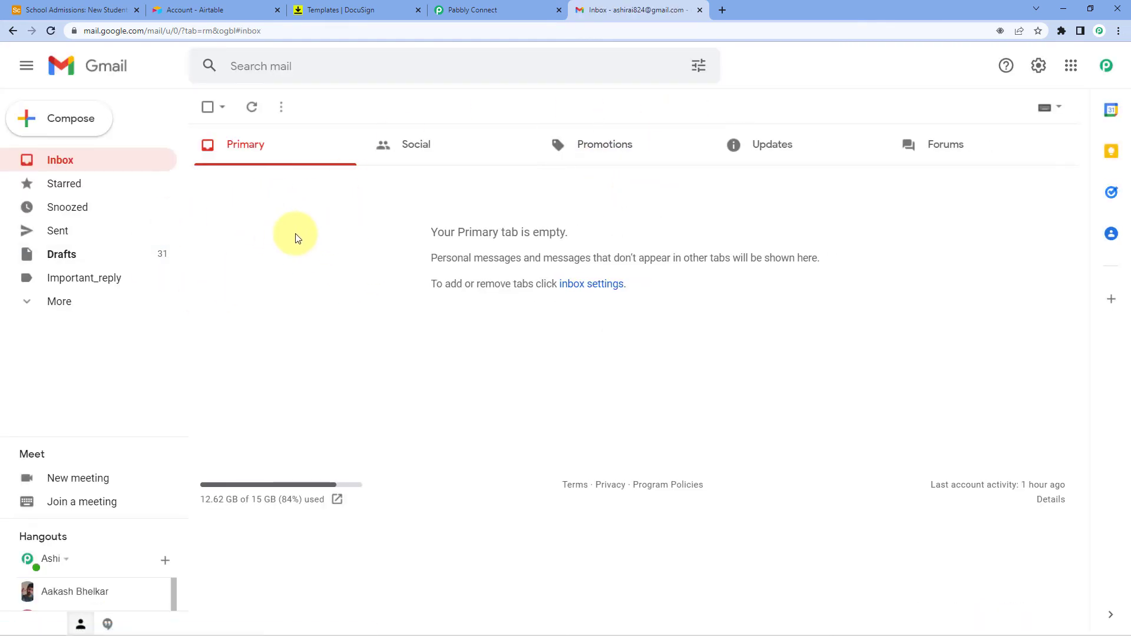
click(80, 10)
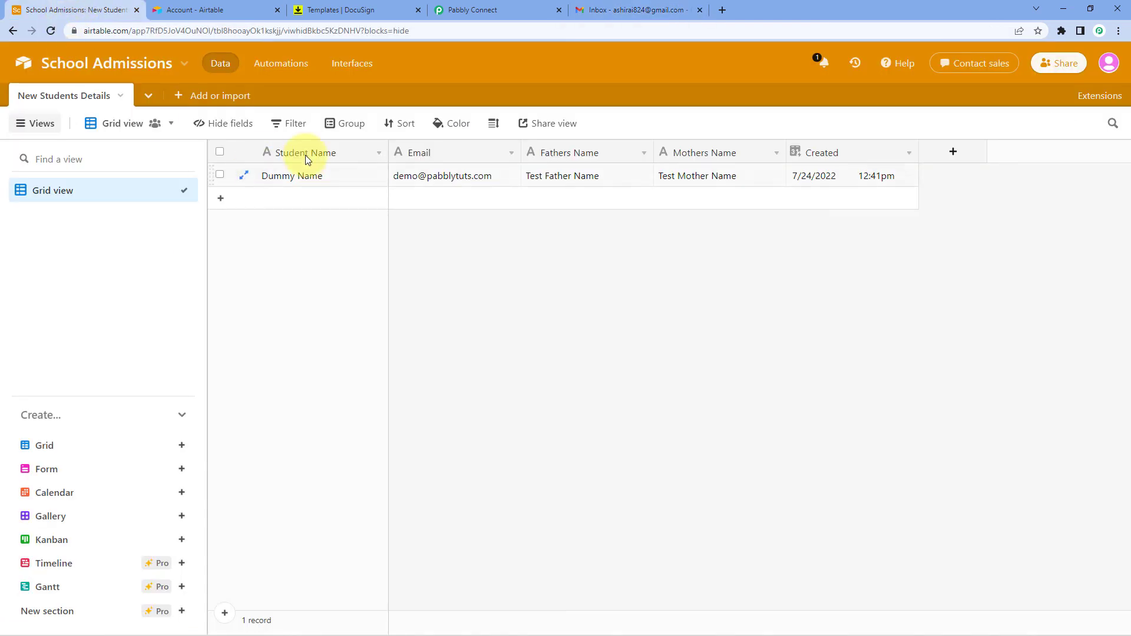
click(621, 6)
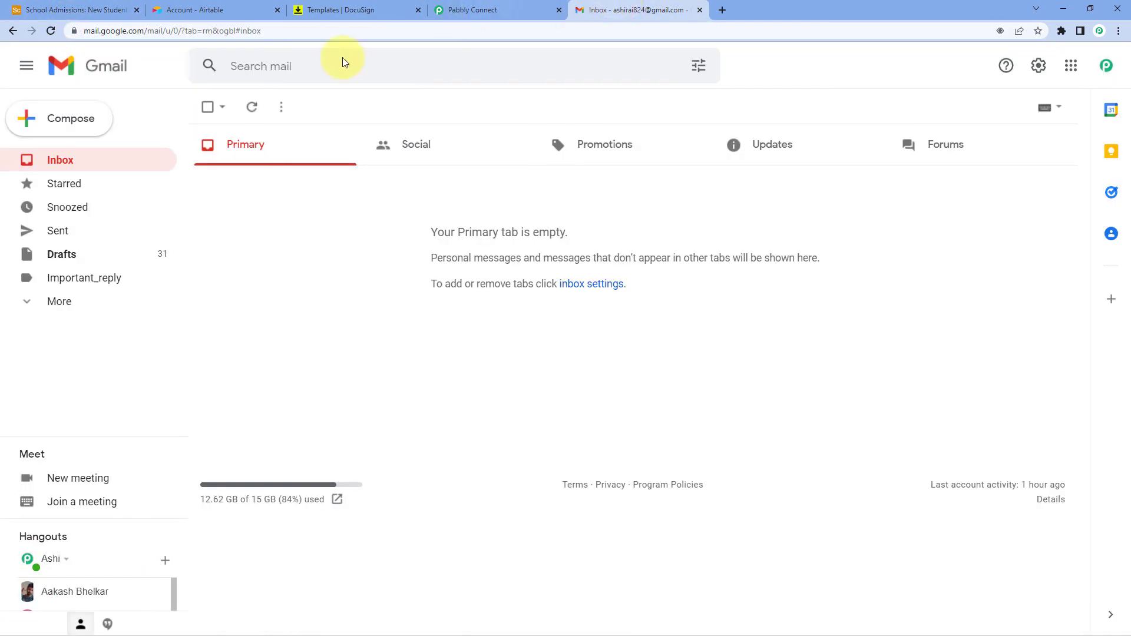
click(57, 303)
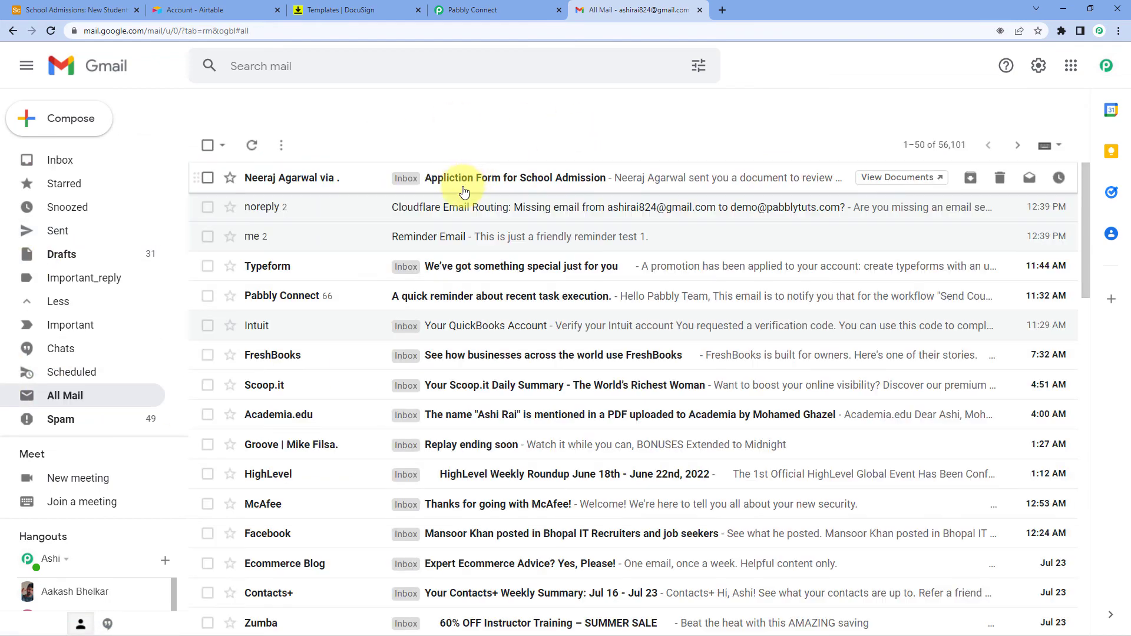
click(482, 185)
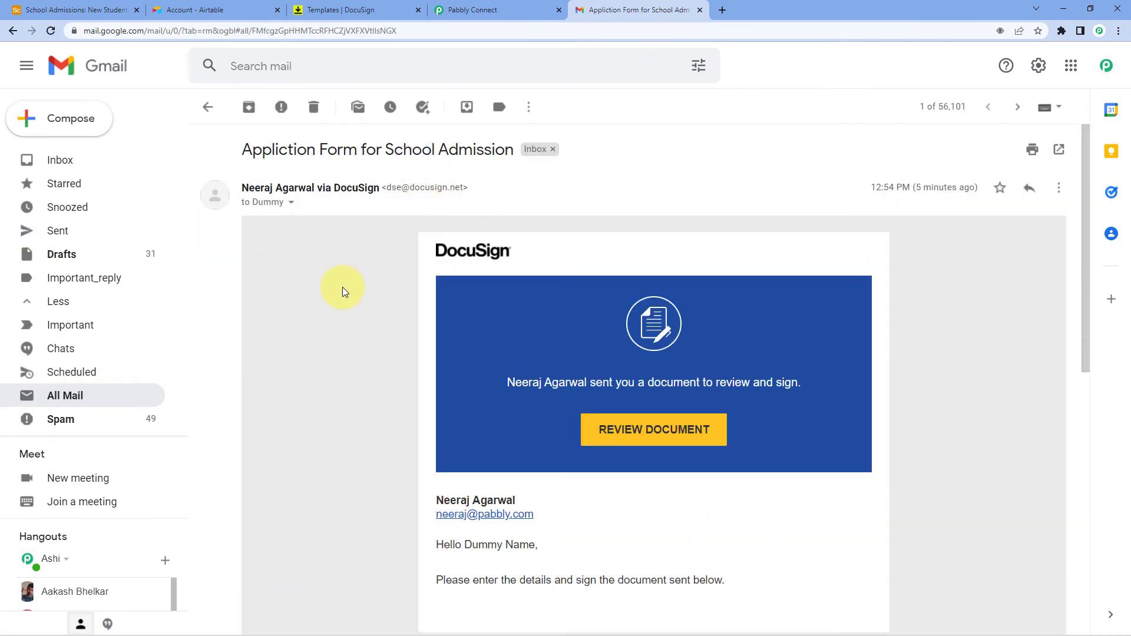
- Read through the DocuSign email and compare its greeting name with the Student Name mapping in the Pabbly Connect message
scroll(343, 282, down, 3)
scroll(344, 281, down, 4)
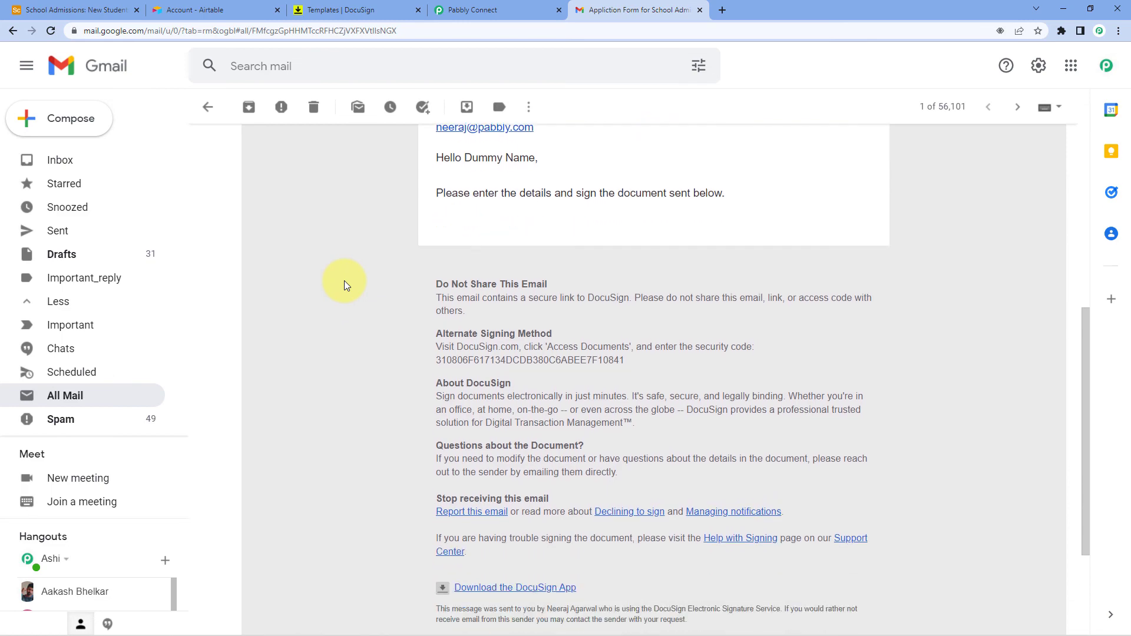
scroll(344, 280, up, 4)
scroll(345, 280, up, 5)
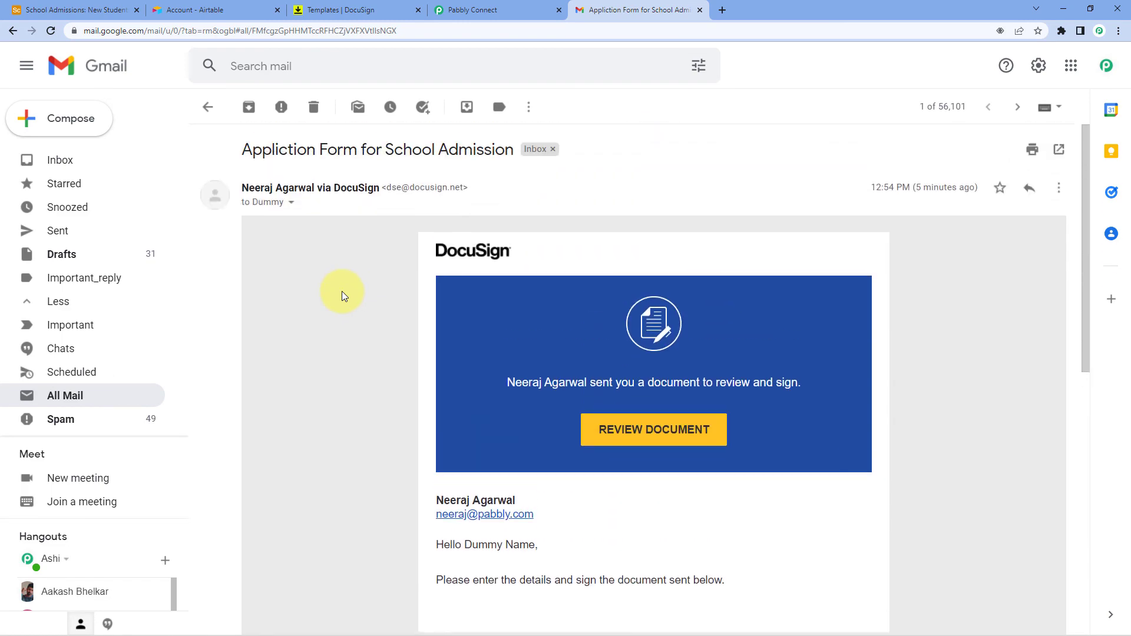
scroll(343, 294, down, 1)
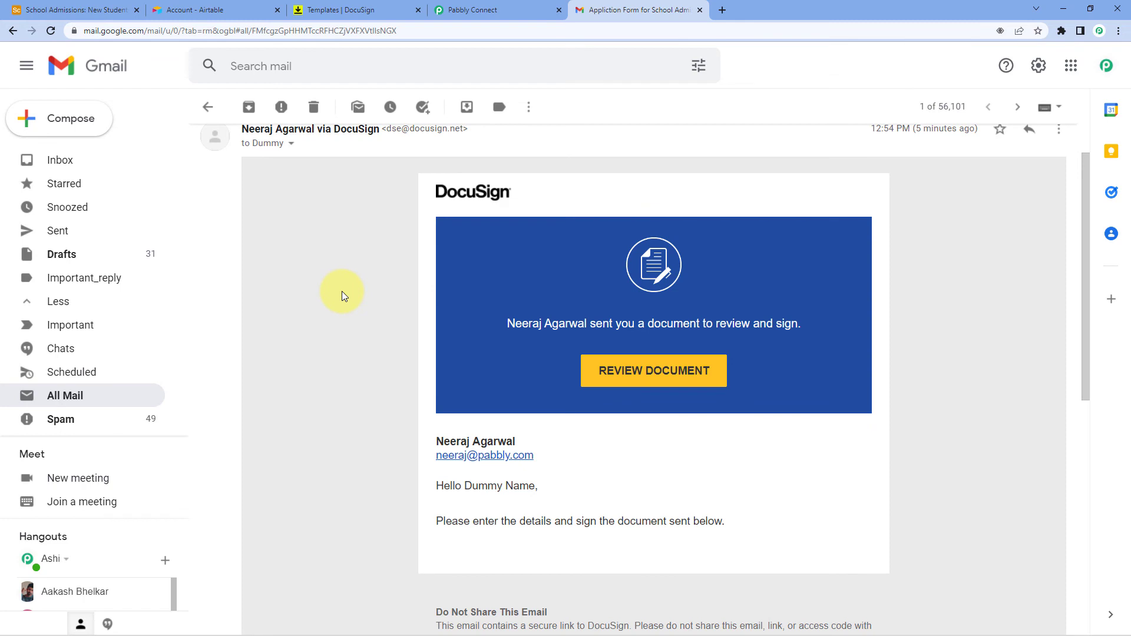
scroll(342, 291, down, 1)
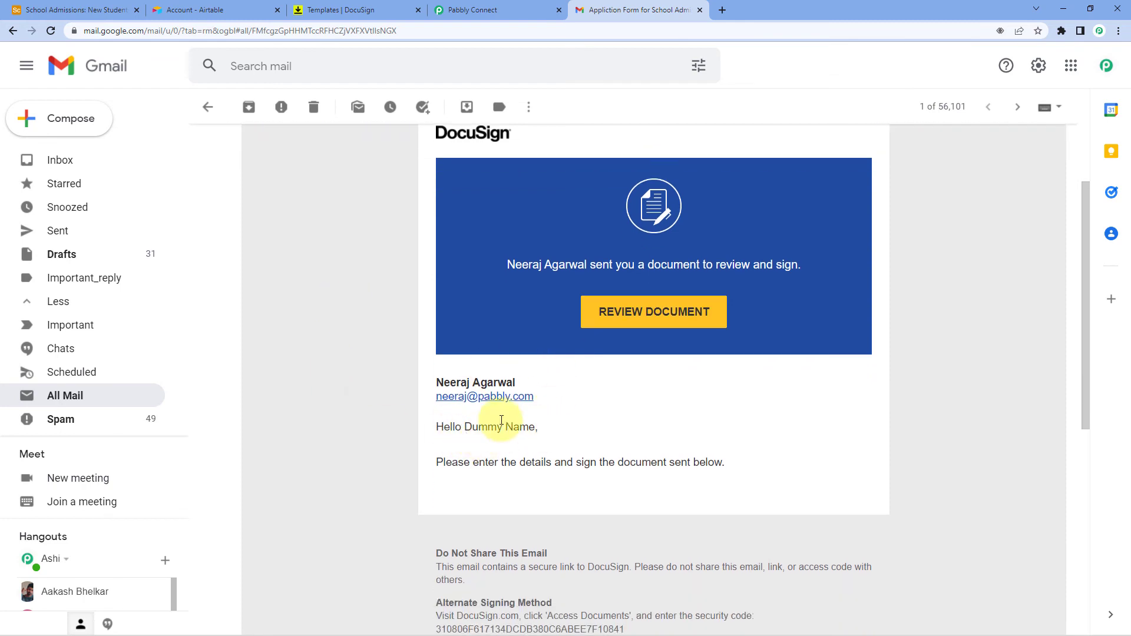
drag(464, 428, 535, 429)
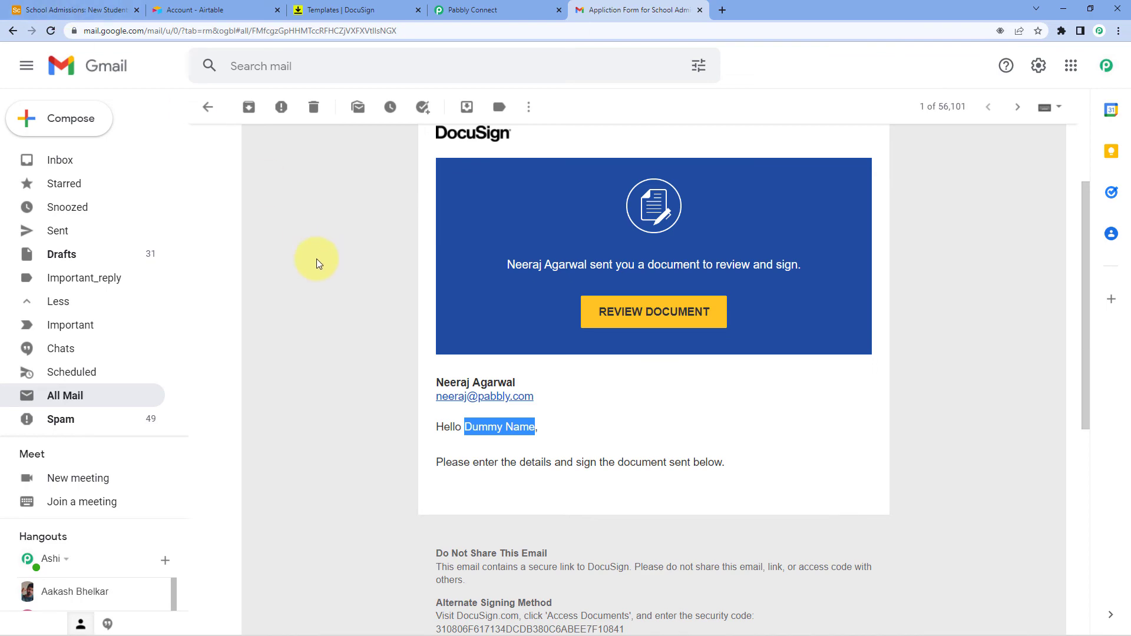
click(483, 10)
click(323, 176)
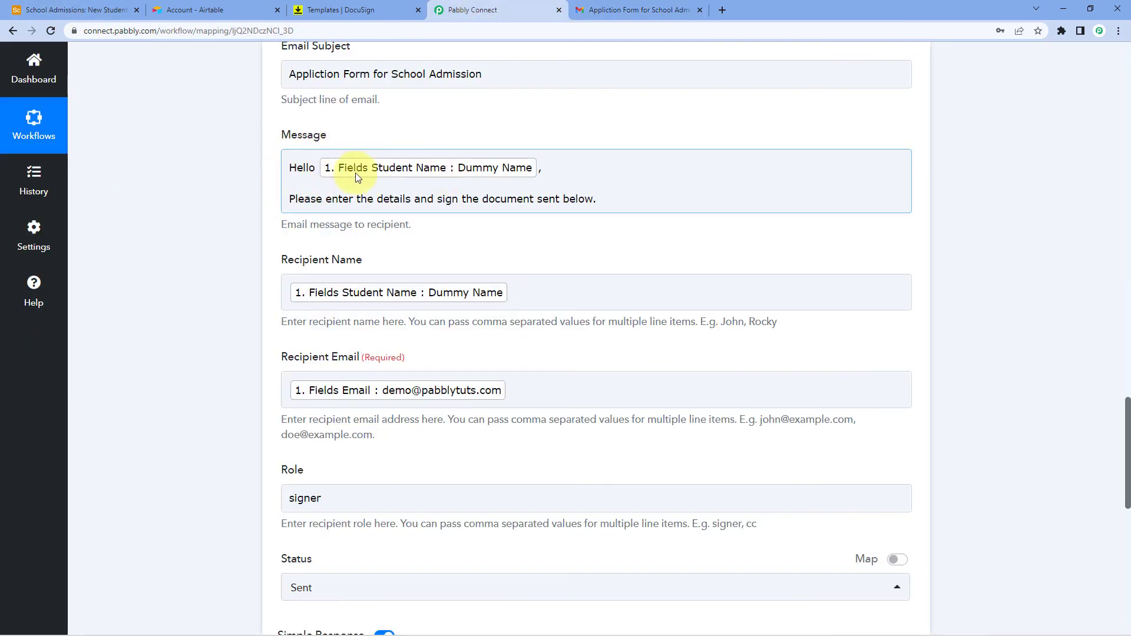
click(637, 10)
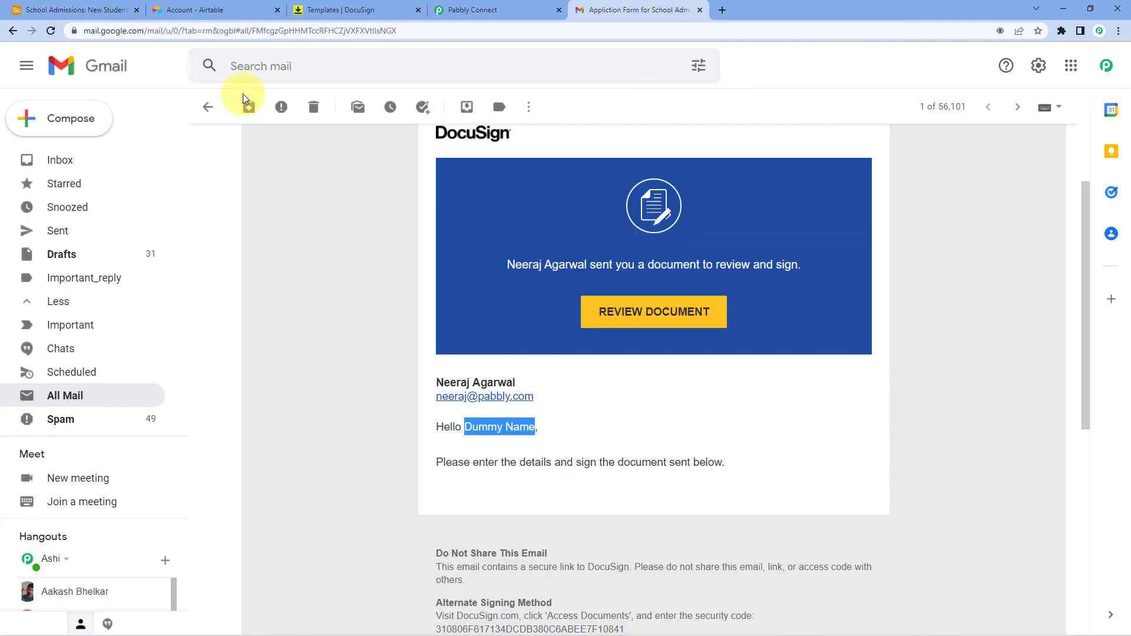
- Check the sentence "Please enter the details and sign the document sent below." and the subject line in the received email
scroll(457, 349, down, 2)
drag(435, 352, 804, 351)
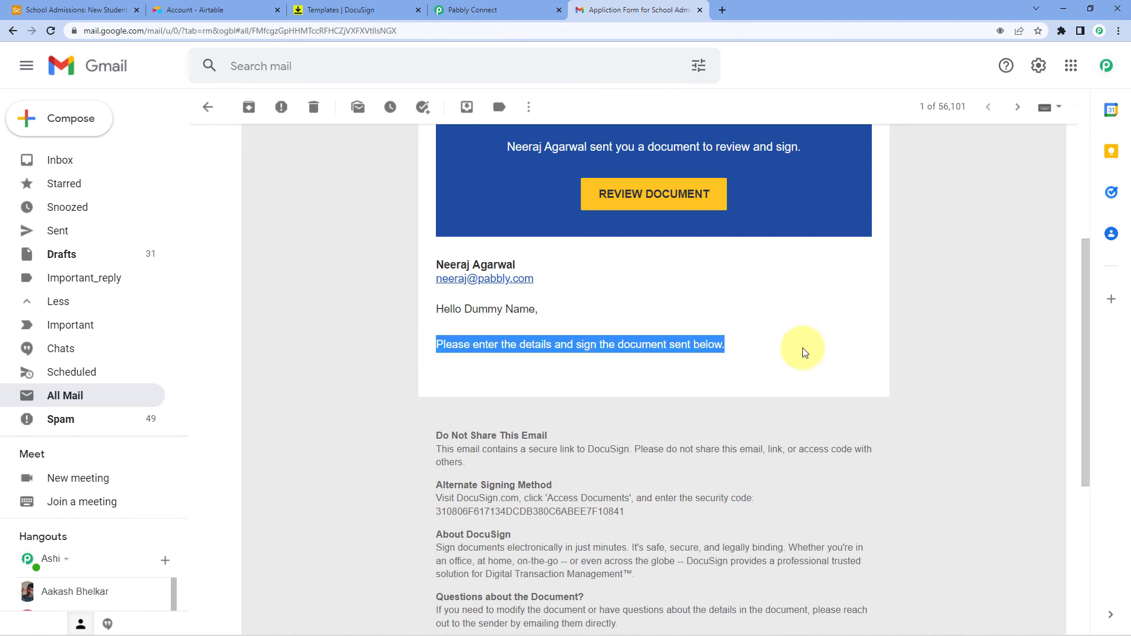
click(691, 348)
scroll(691, 347, up, 1)
scroll(593, 392, up, 4)
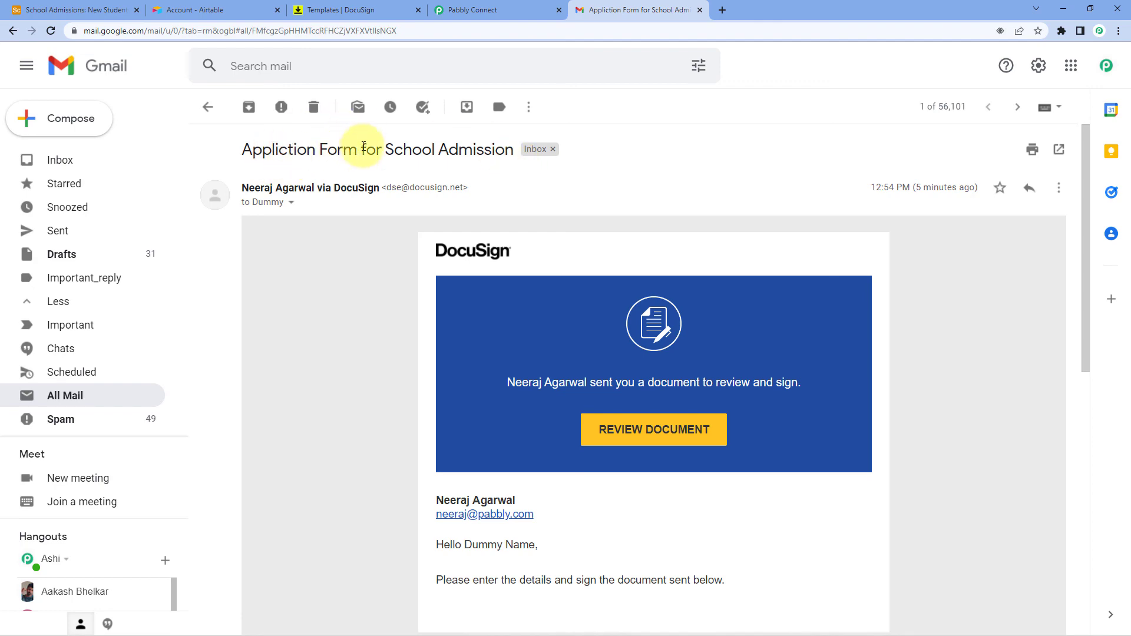
- Compare the email's subject with the Email Subject "Appliction Form for School Admission" in Pabbly Connect's DocuSign action
click(471, 9)
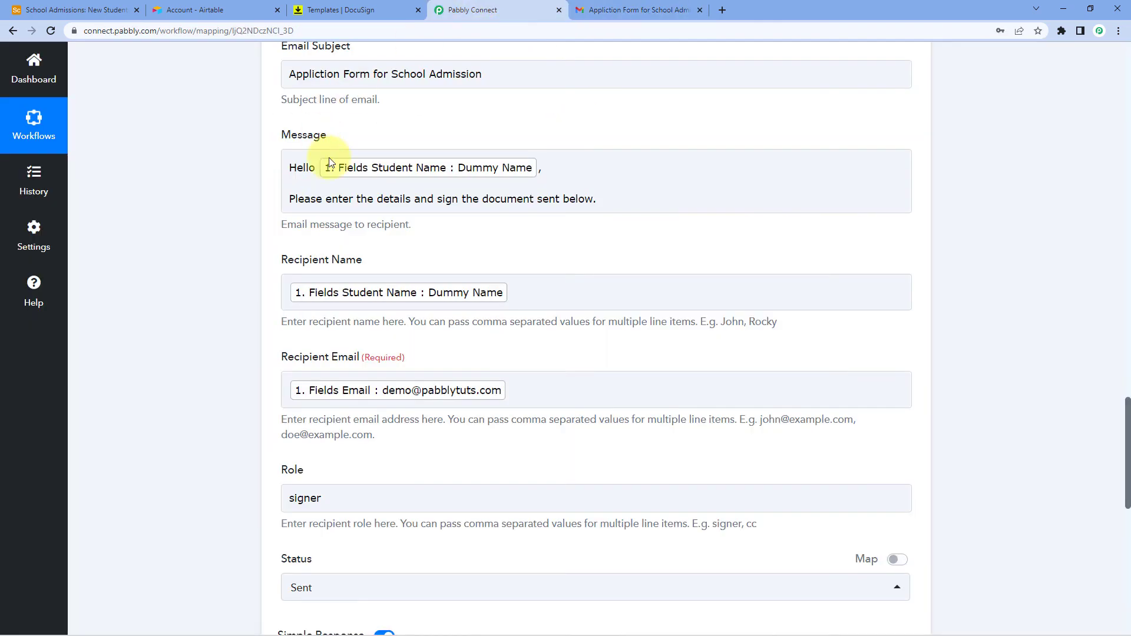
scroll(493, 86, up, 2)
click(494, 193)
drag(493, 193, 369, 162)
click(315, 167)
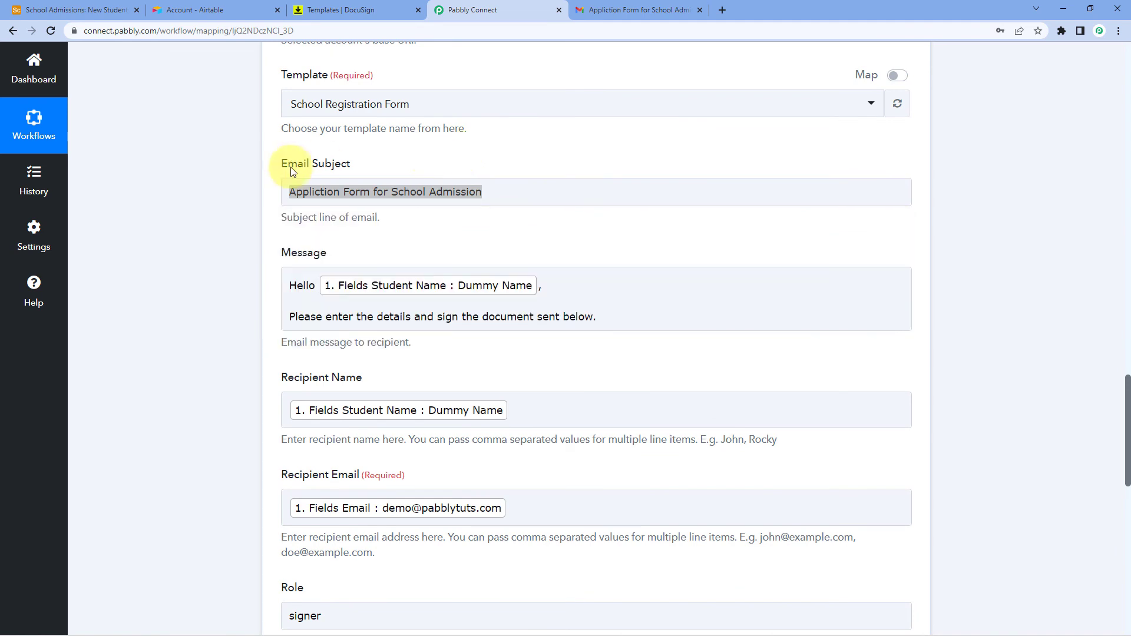
triple_click(485, 184)
click(503, 167)
triple_click(503, 192)
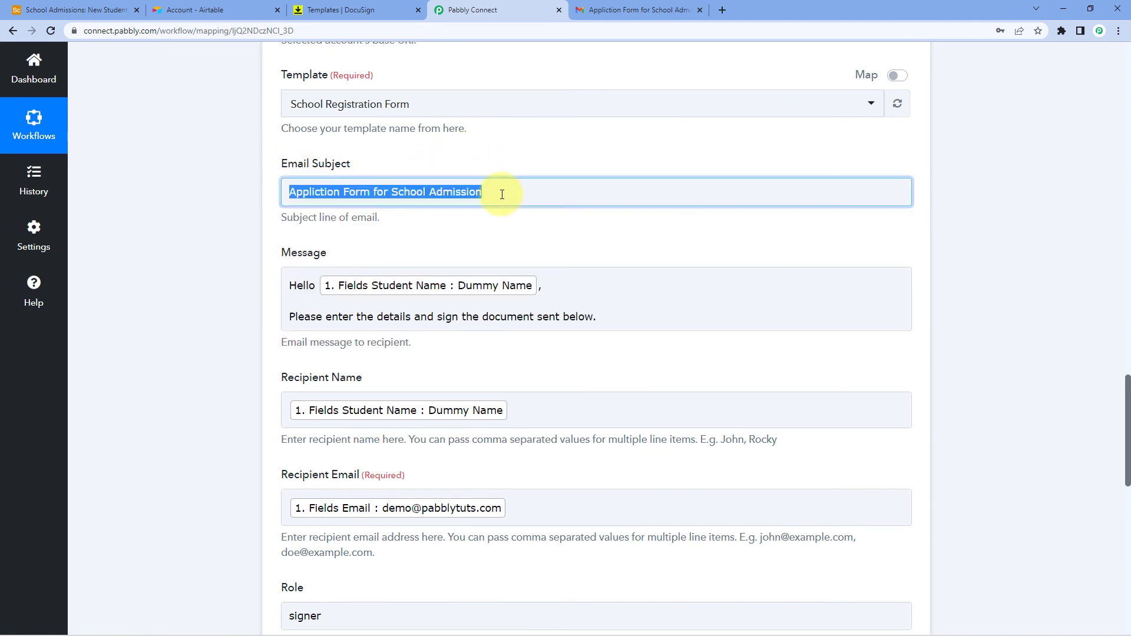
click(522, 169)
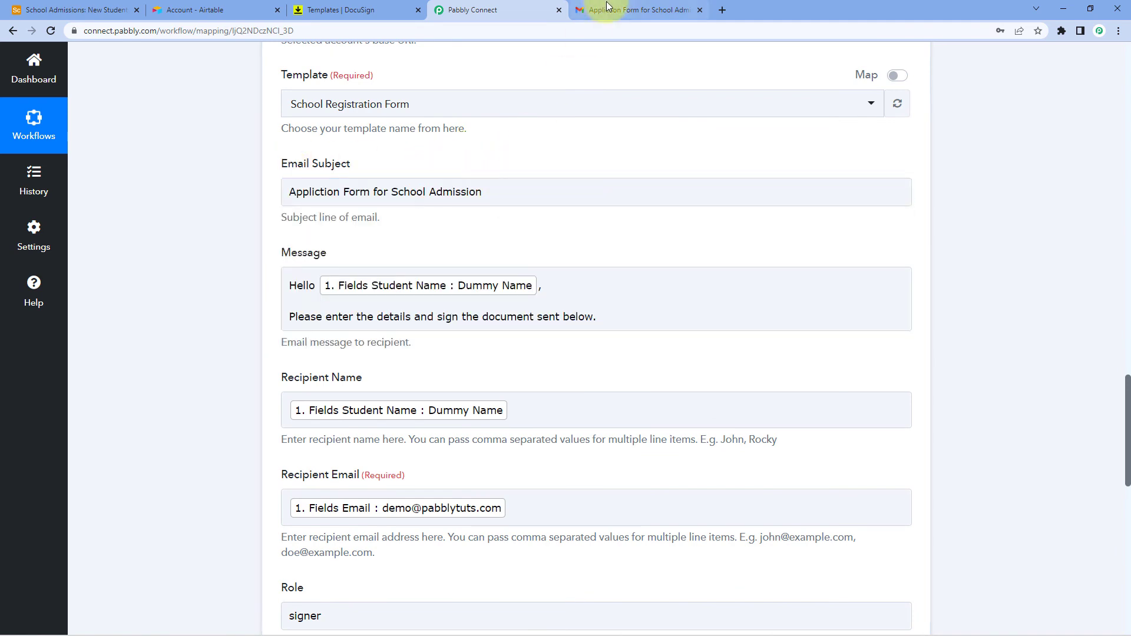
- Open the document for review from the Gmail message, block DocuSign's location request and continue to examine the School Registration Form
click(636, 9)
scroll(493, 369, down, 2)
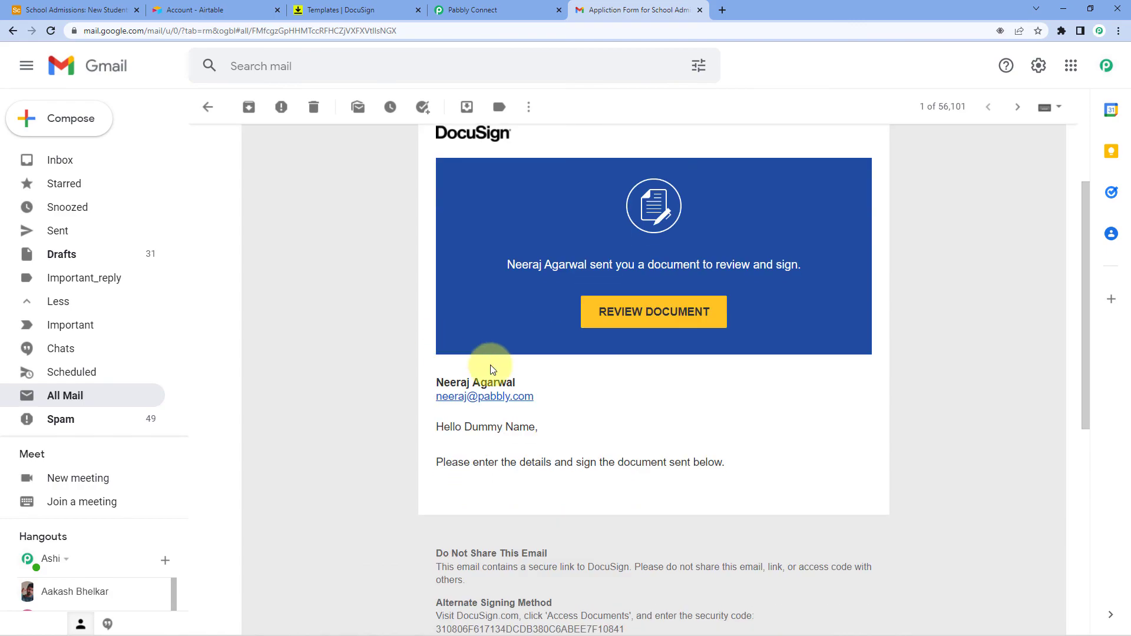
click(649, 313)
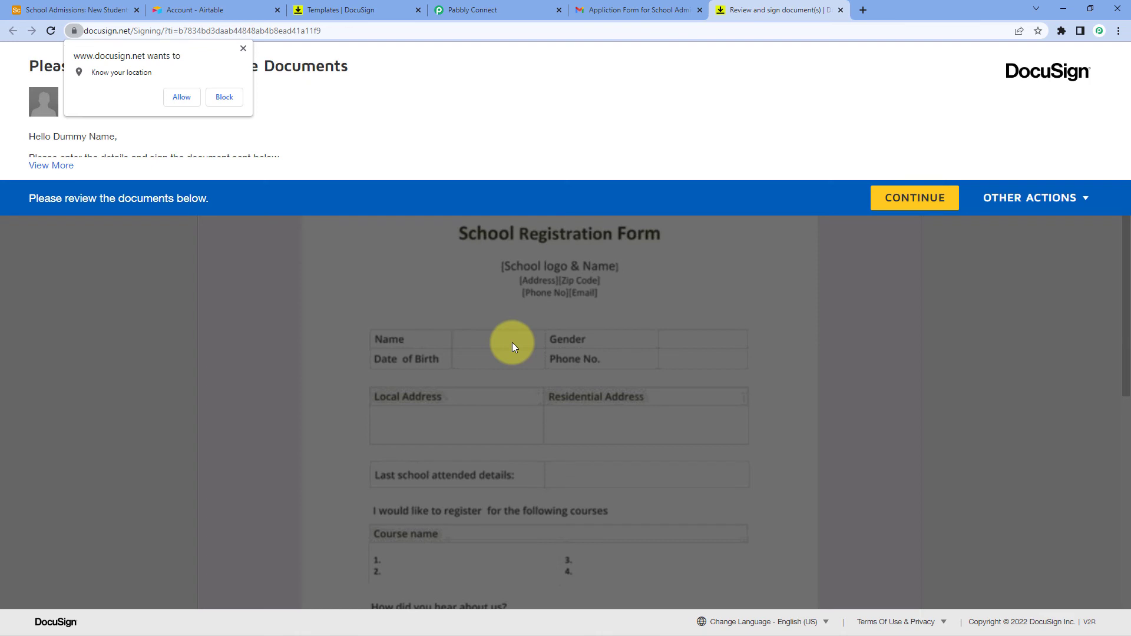
click(224, 97)
click(890, 203)
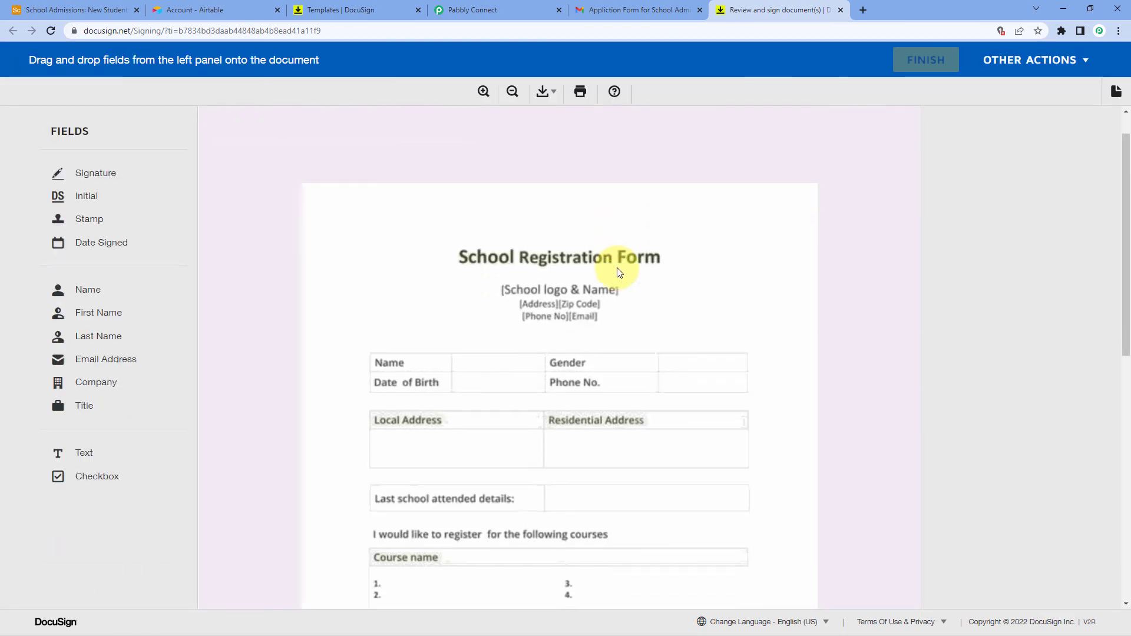
scroll(504, 301, down, 4)
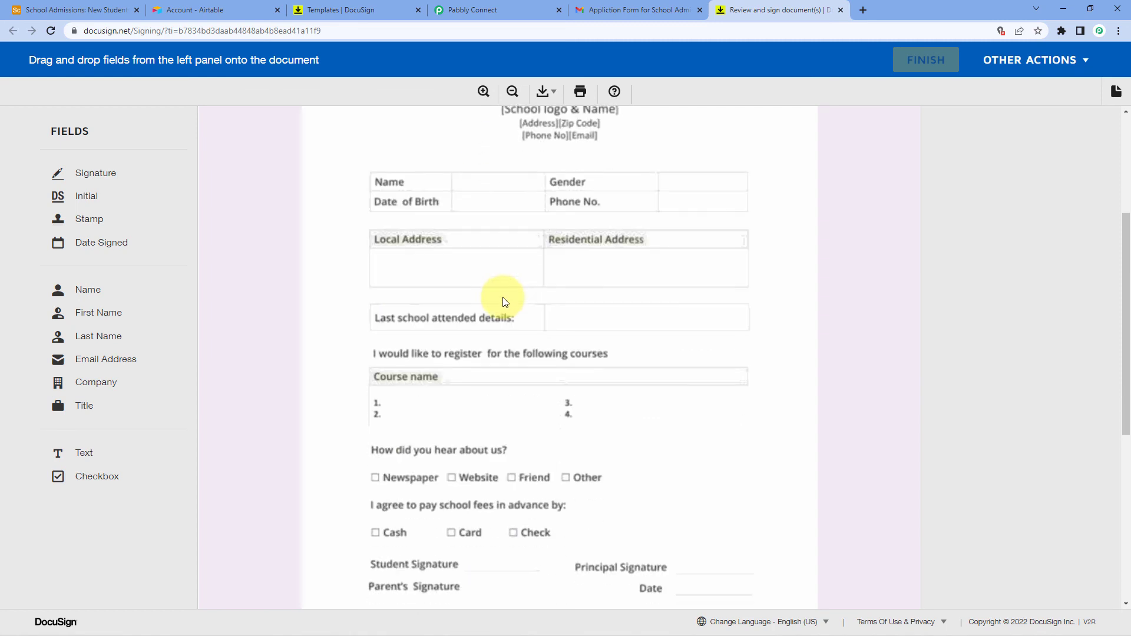
scroll(526, 434, up, 2)
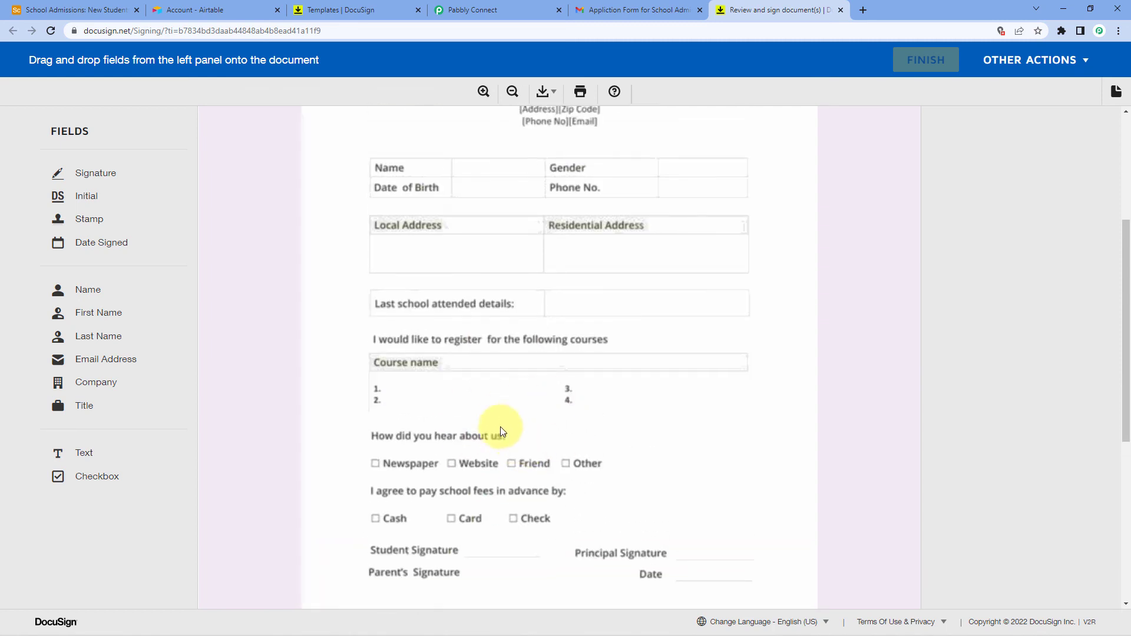
scroll(674, 376, up, 2)
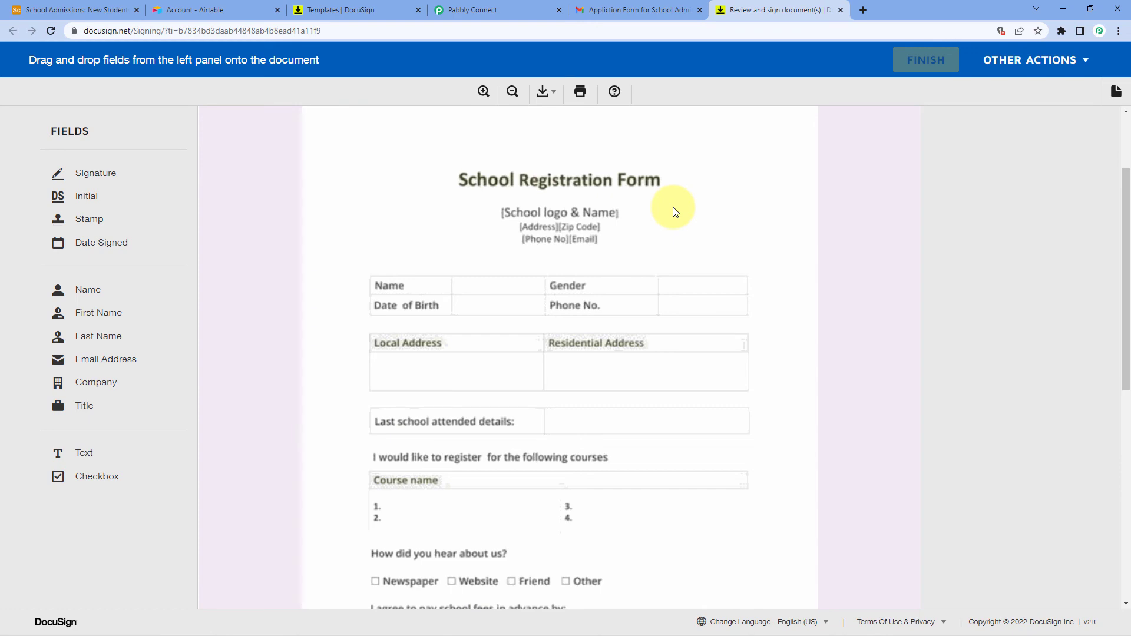
- Return to the Pabbly Connect workflow and collapse the DocuSign action and the Airtable trigger
click(518, 6)
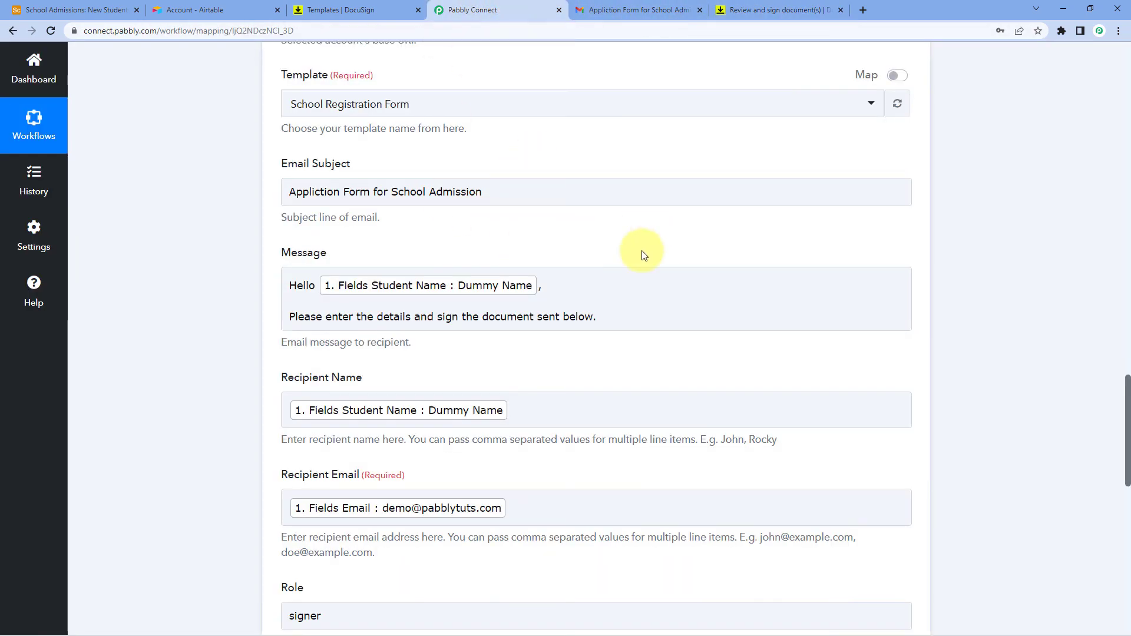
scroll(678, 265, up, 5)
scroll(695, 287, up, 7)
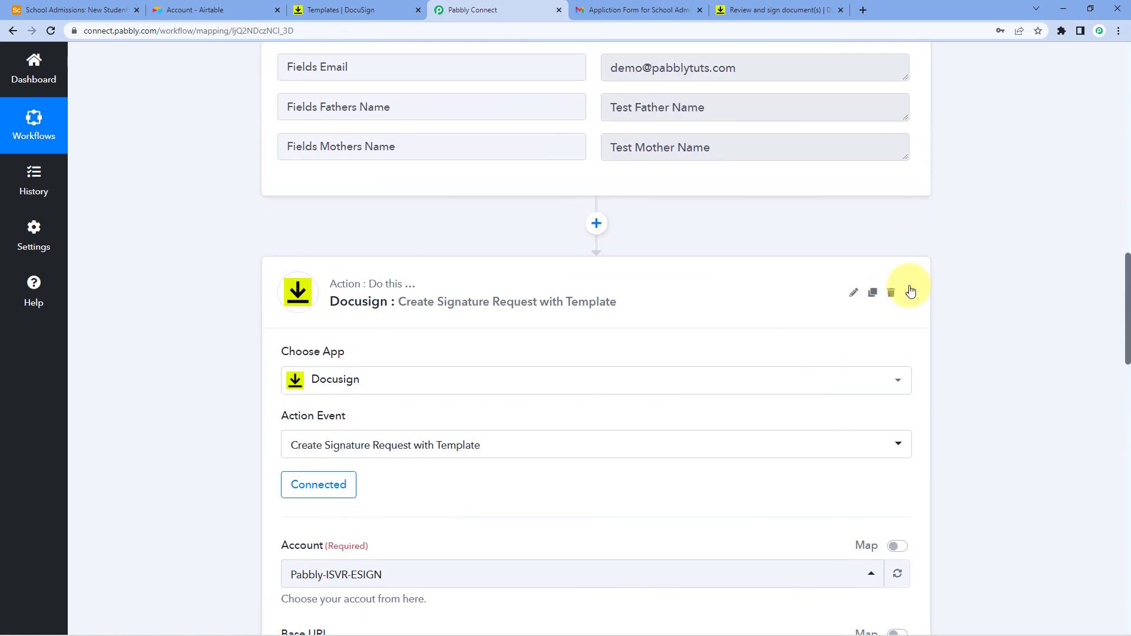
scroll(910, 290, up, 10)
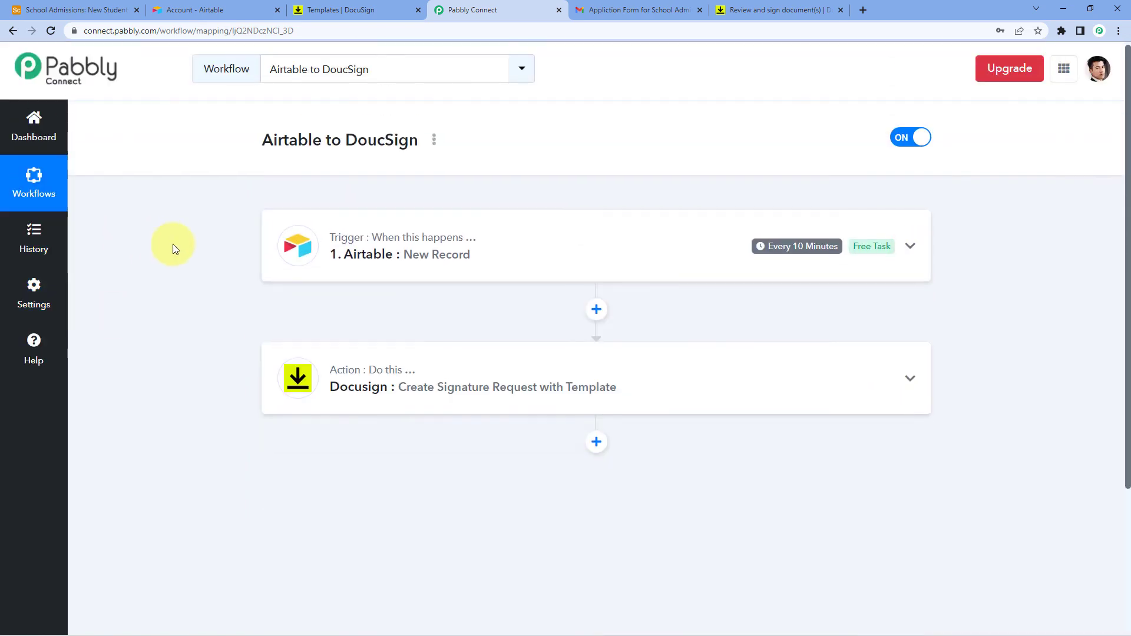
- Review the New Students Details table in Airtable and return to the Pabbly Connect workflow to check the Airtable trigger's polling interval
scroll(193, 270, down, 2)
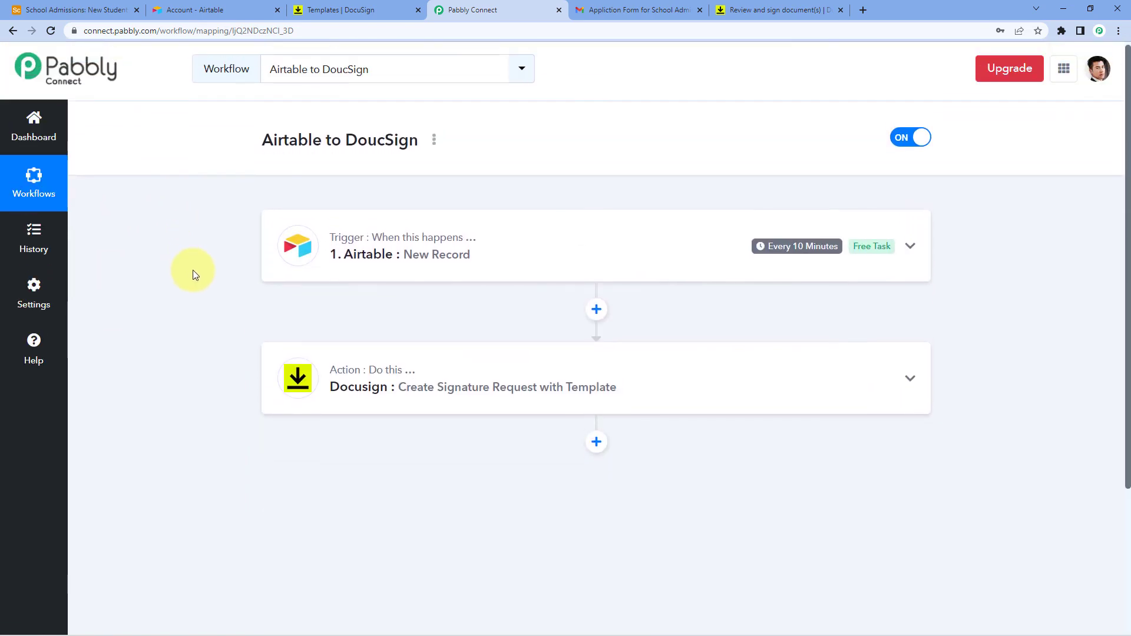
click(53, 10)
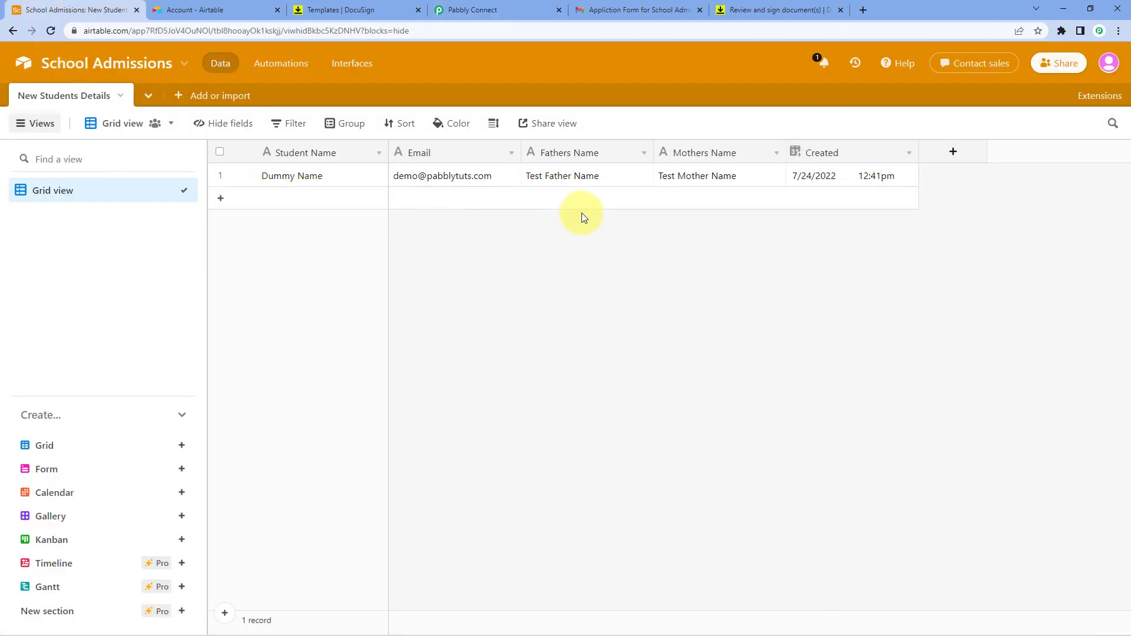
click(465, 10)
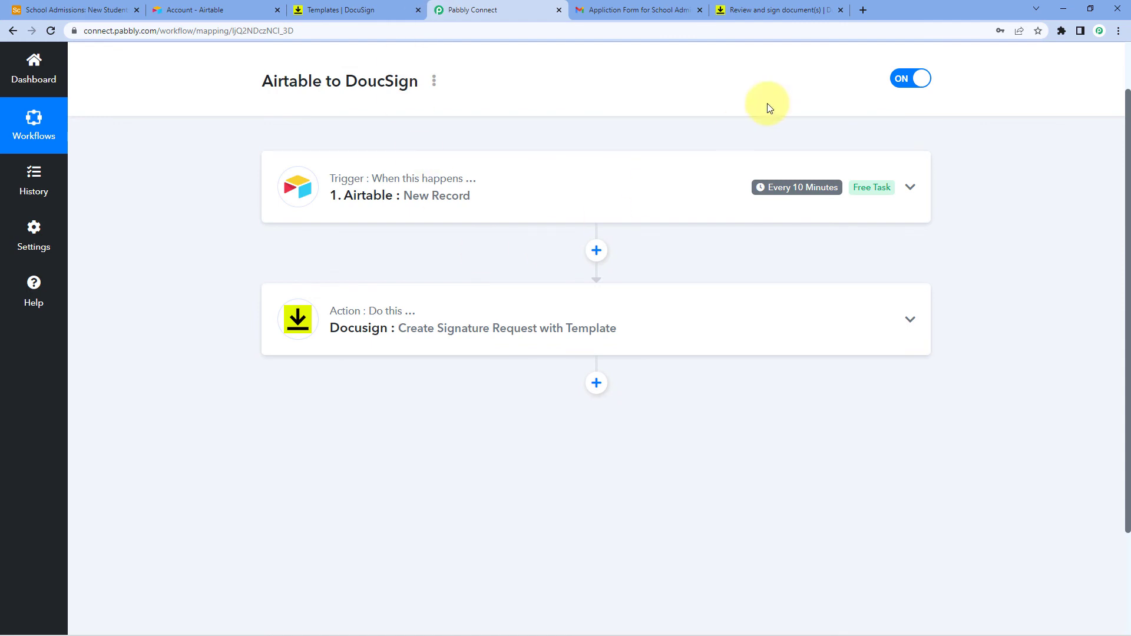
mouse_move(791, 192)
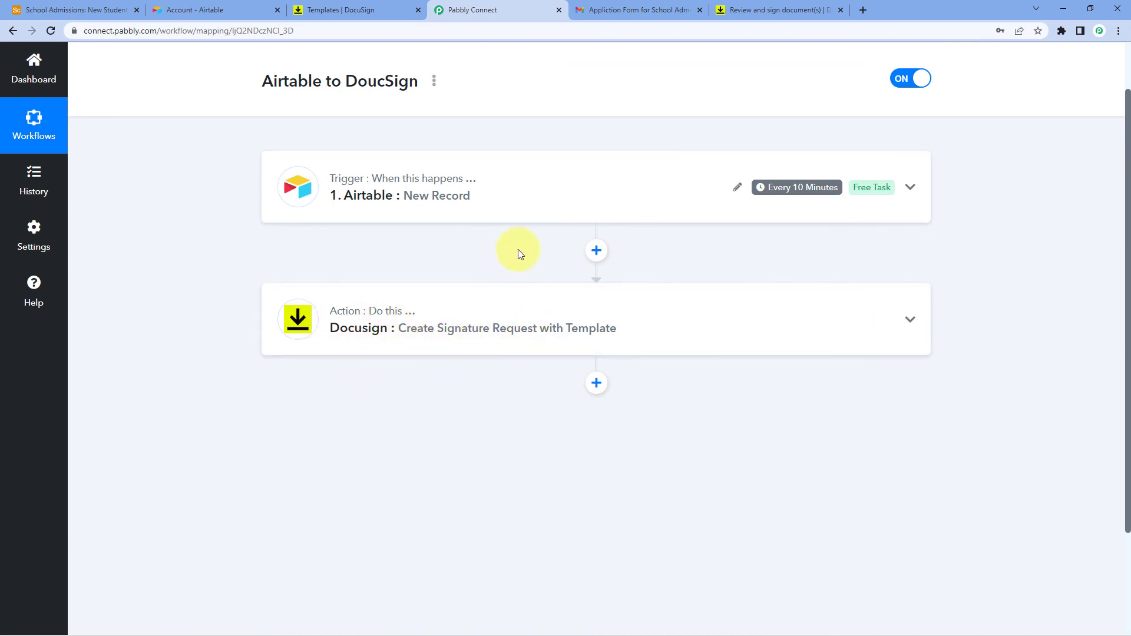
- Expand the Docusign action, review its account, base URI and template settings, and collapse it again
click(503, 308)
scroll(212, 371, down, 3)
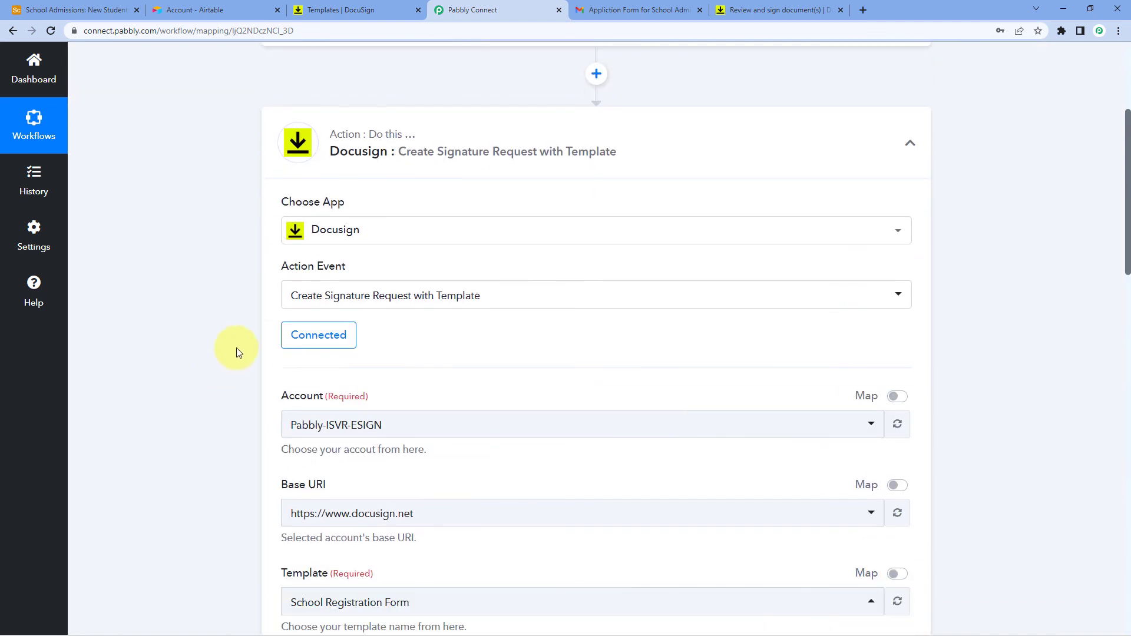
click(508, 133)
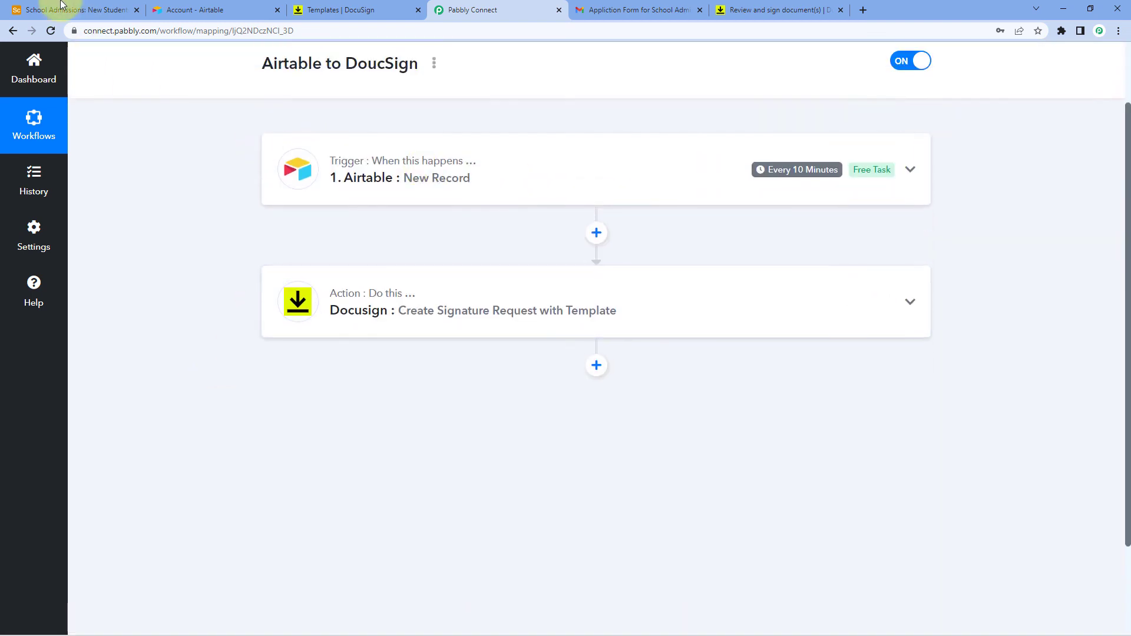
- Correct the spelling in the workflow's name so it reads "Airtable to DocuSign" and save the new name
scroll(457, 217, up, 2)
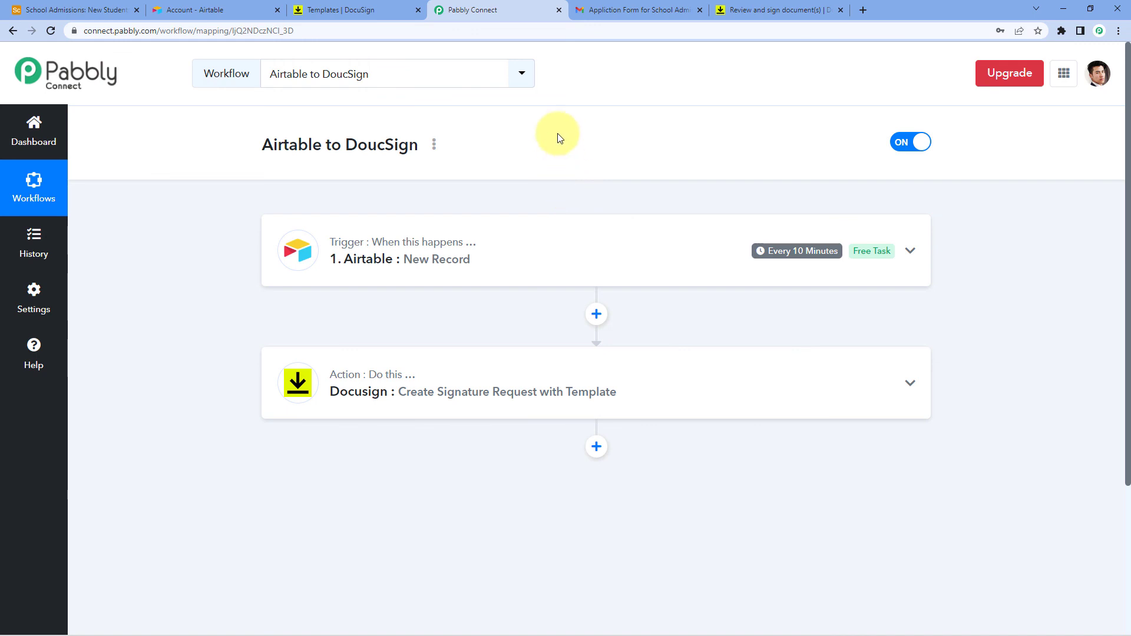
click(433, 147)
click(377, 182)
click(482, 339)
key(BackSpace)
key(BackSpace)
text(cuSign)
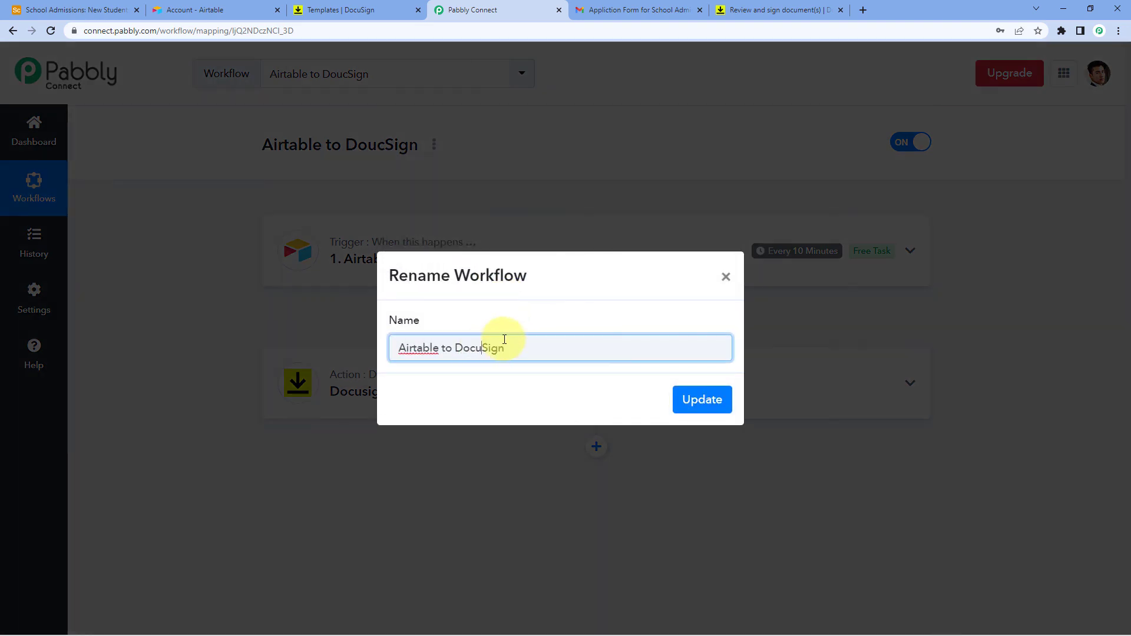
click(701, 399)
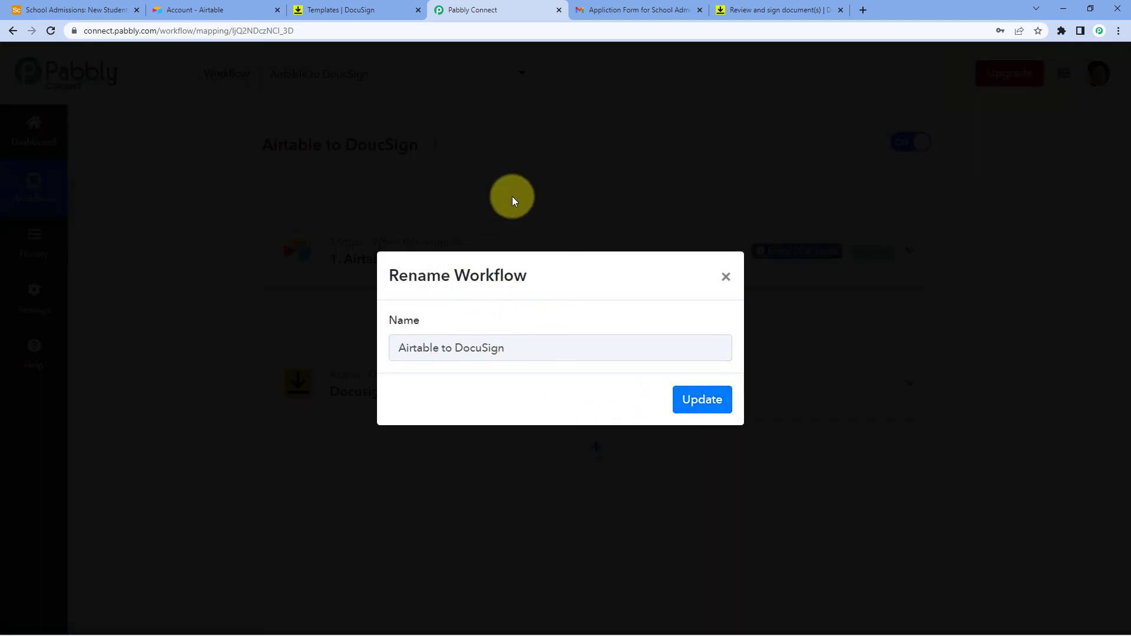